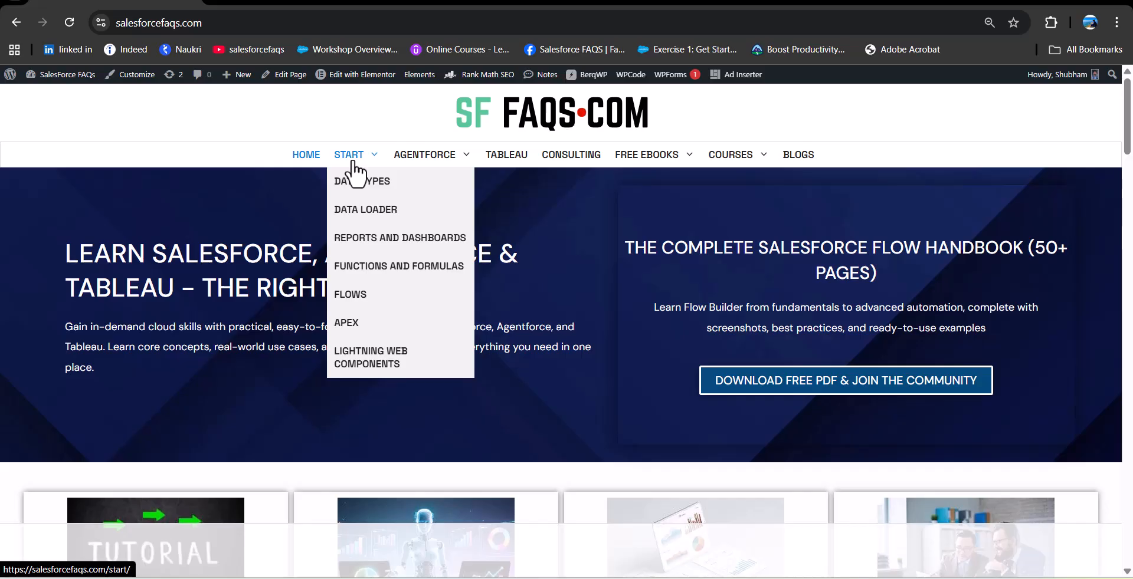
Open the Agentforce Live Training page on the SalesforceFAQs site and look through its live training schedule
mouse_move(422, 157)
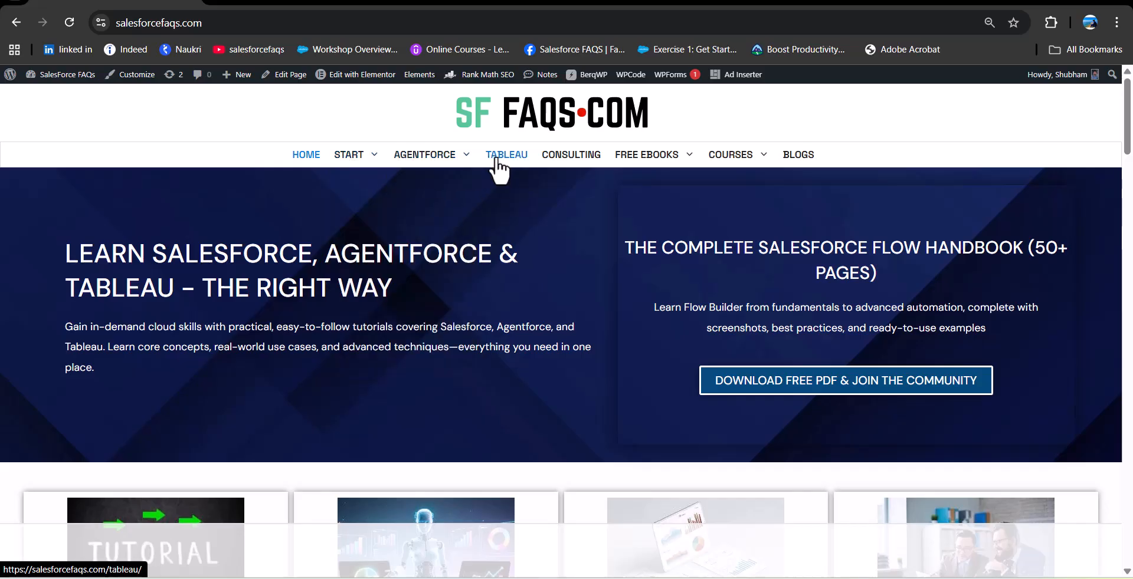
mouse_move(649, 158)
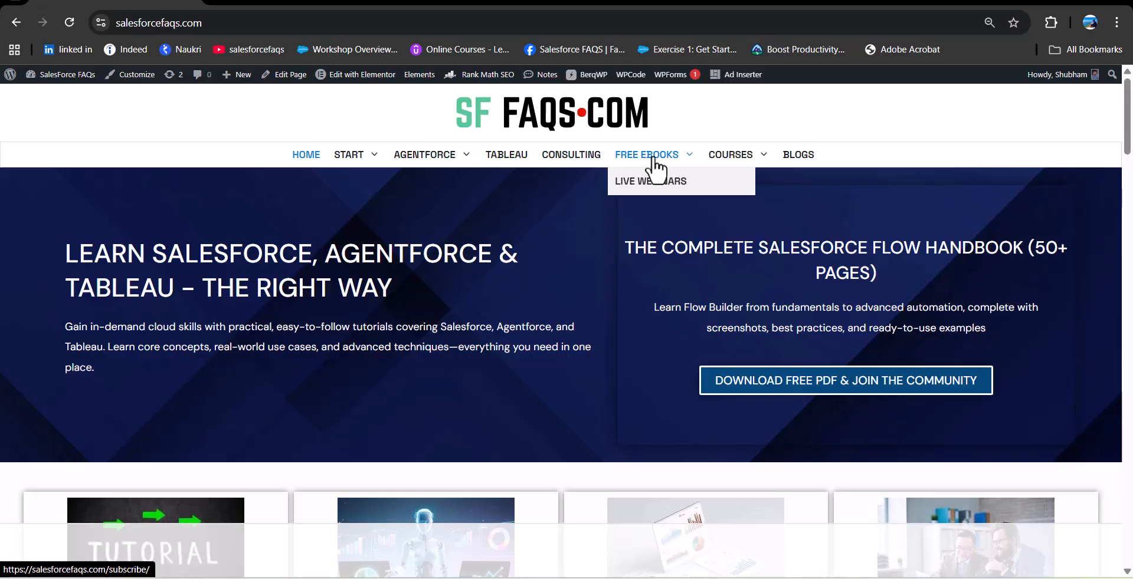
mouse_move(733, 173)
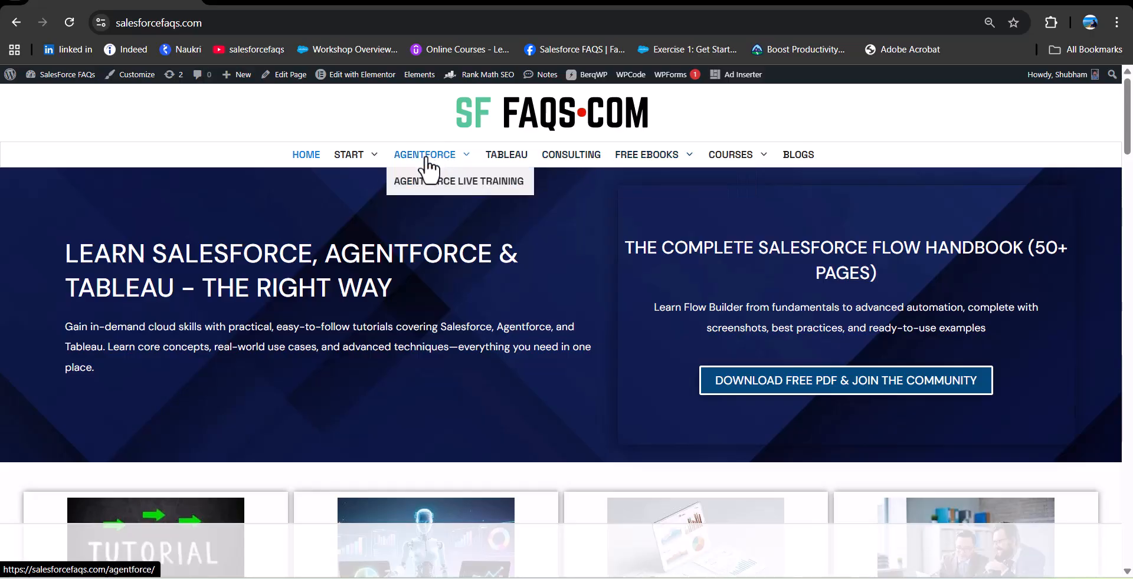
click(431, 185)
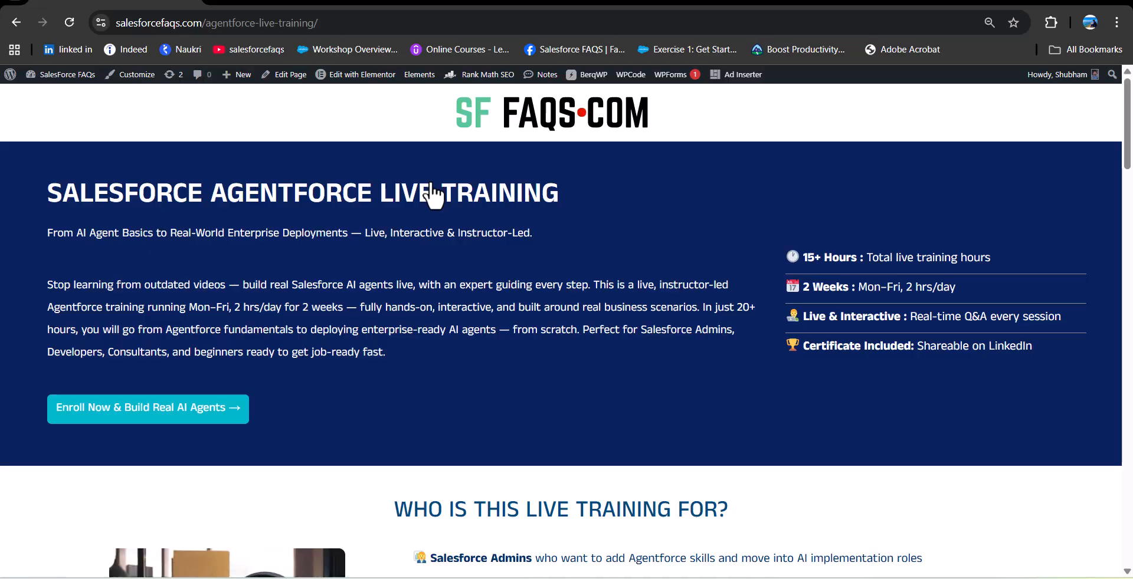
scroll(455, 304, down, 8)
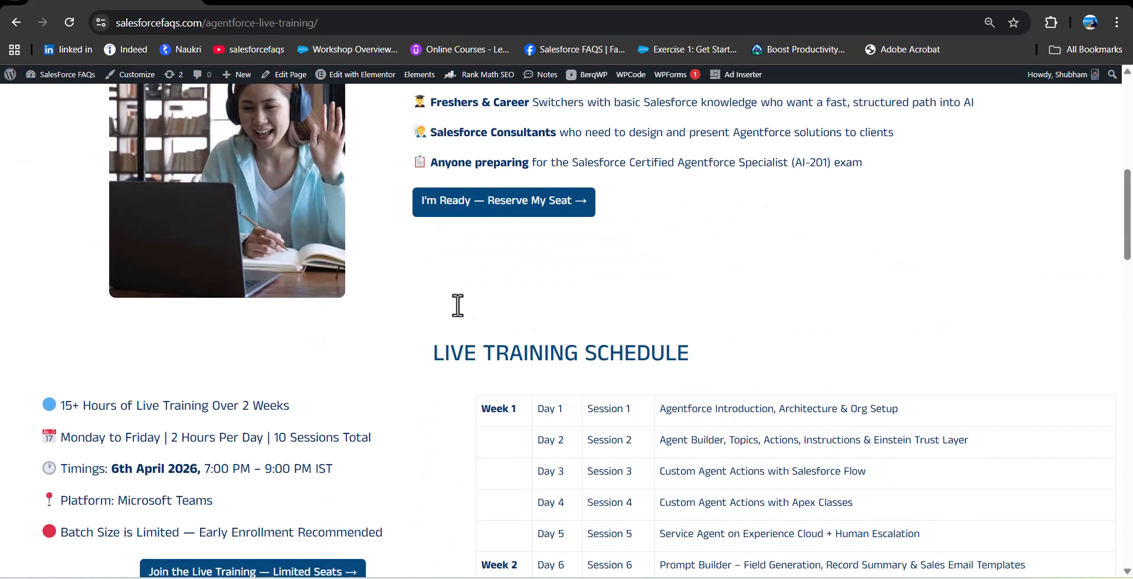
scroll(458, 305, down, 3)
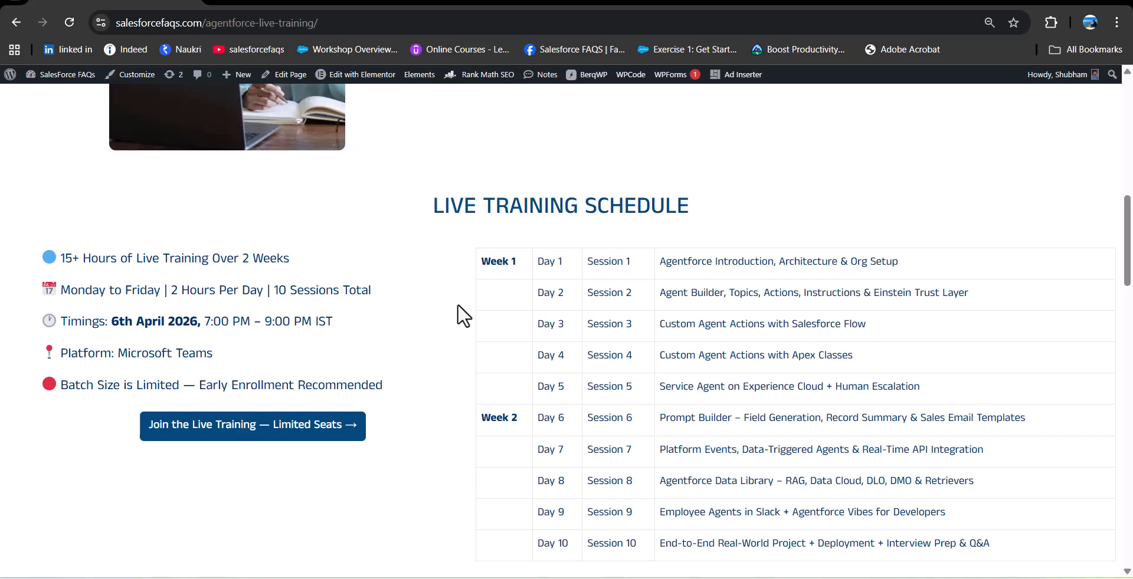
scroll(458, 305, down, 4)
scroll(458, 305, up, 15)
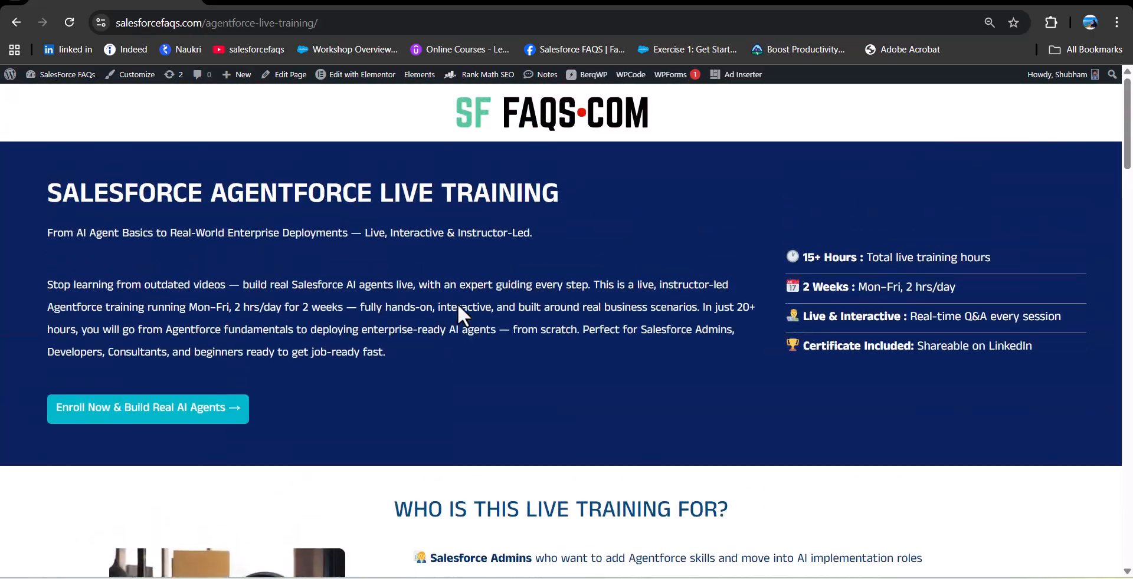
Switch to the Salesforce org and show the Leads list in the Sales app
key(alt+Tab)
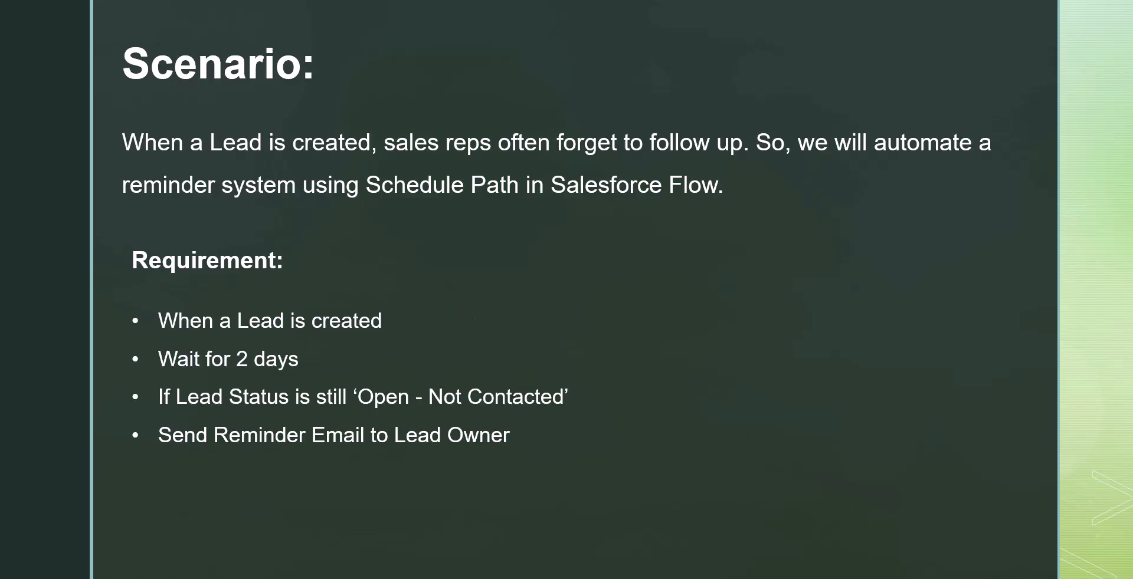
key(alt+Tab)
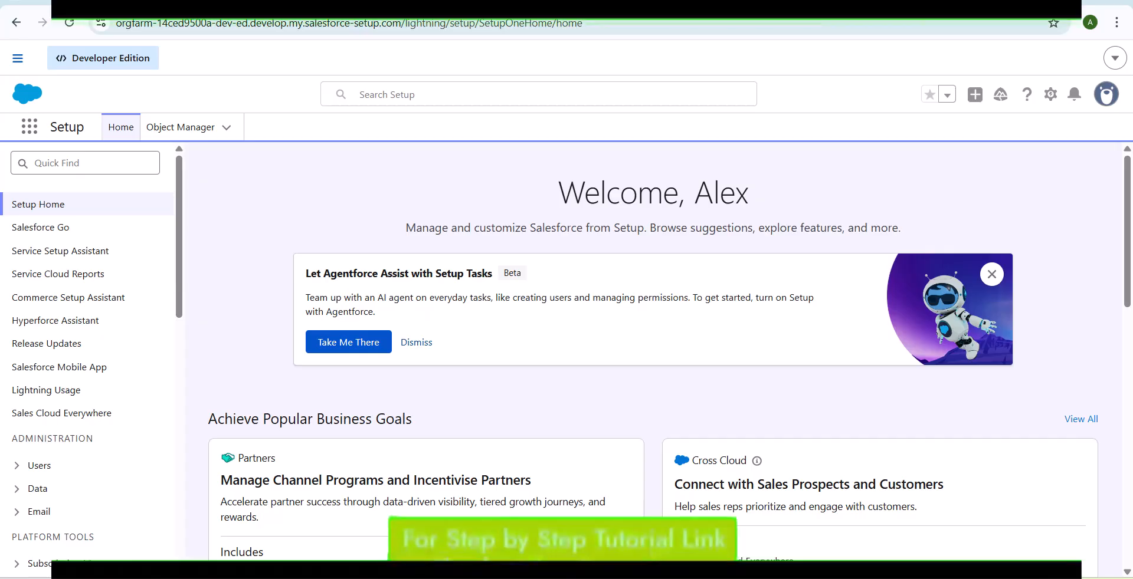
click(35, 130)
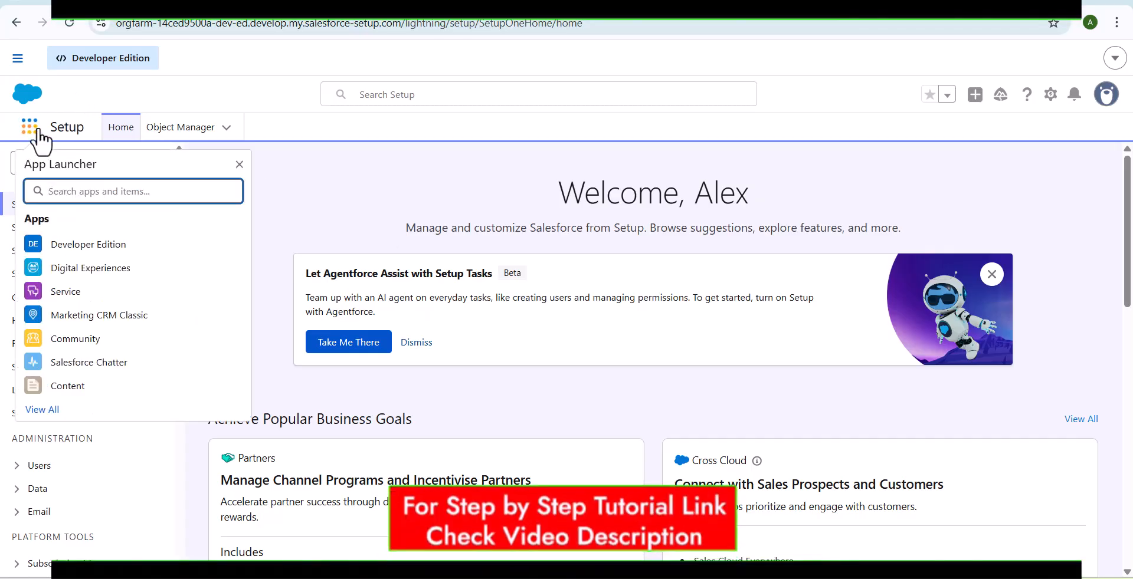
text(Sales)
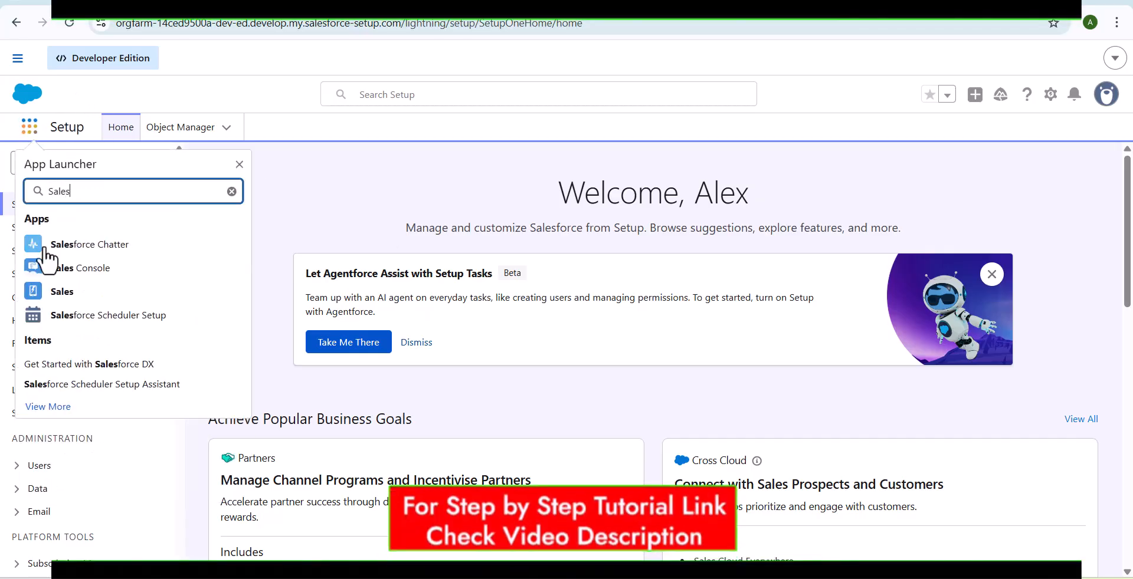
click(85, 290)
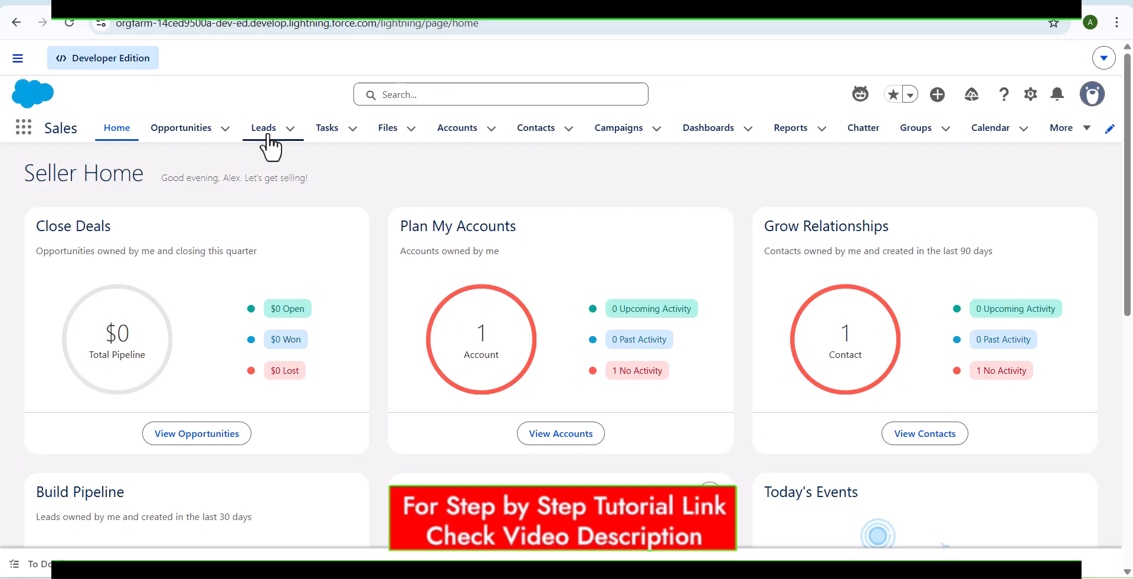
click(267, 135)
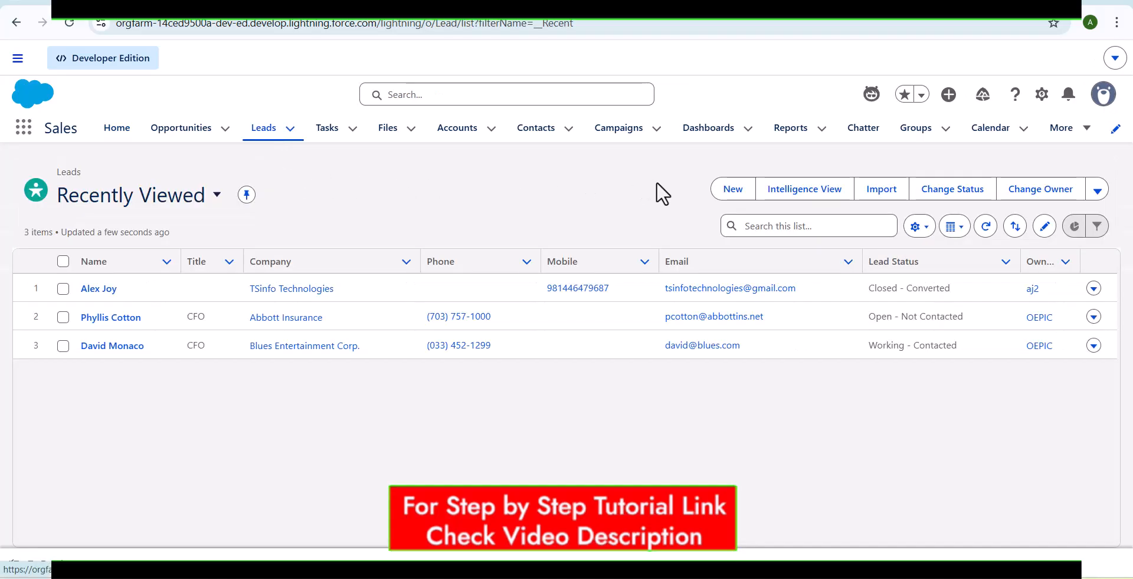
Start a new lead with salutation Mr., first name Test and last name User
click(721, 190)
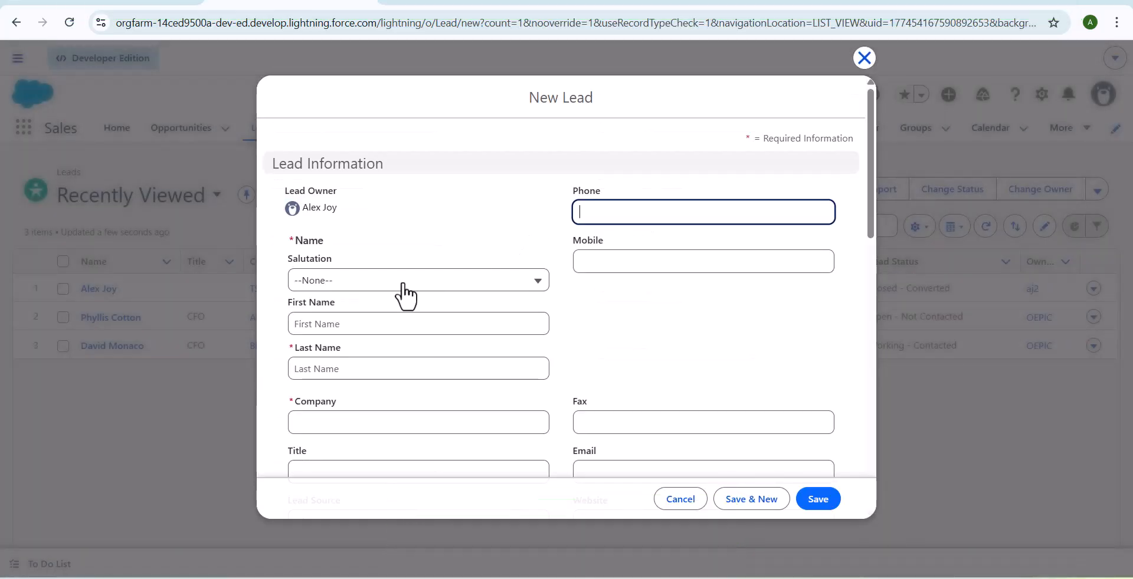
click(359, 289)
click(348, 333)
click(358, 325)
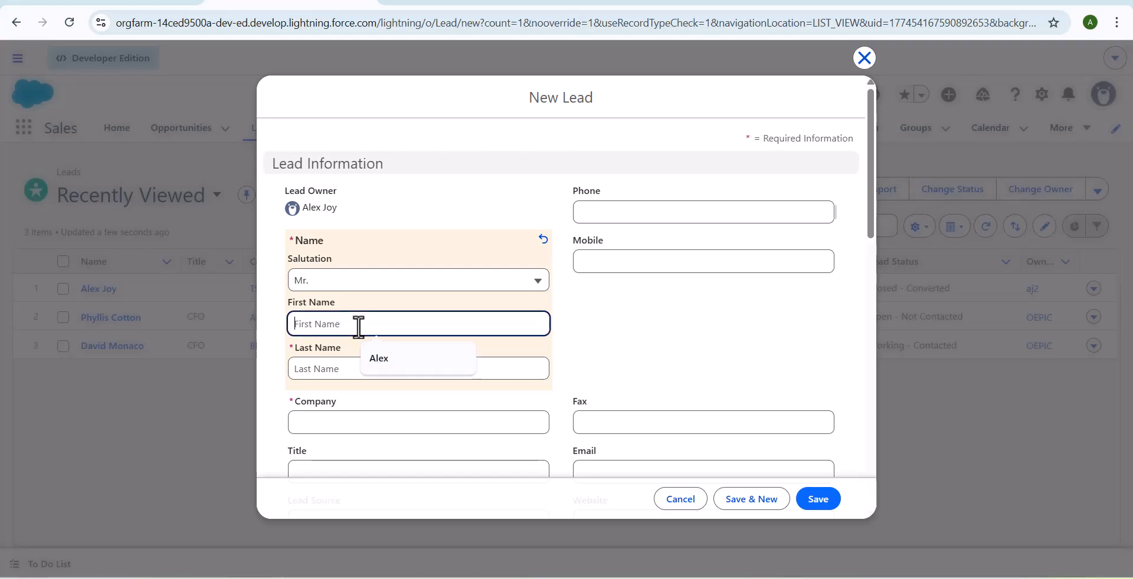
text(Test)
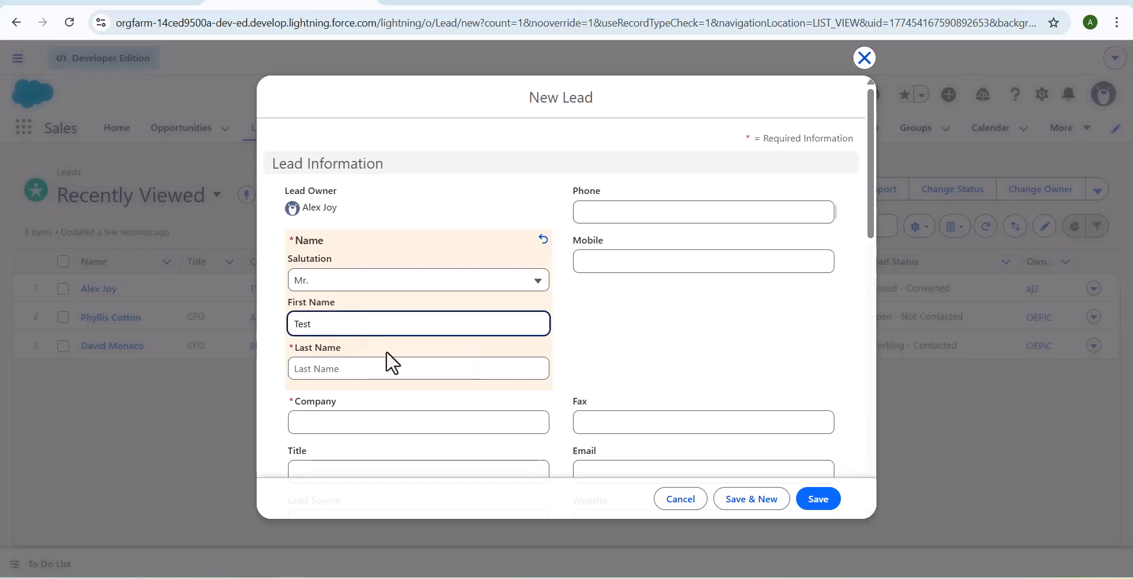
click(382, 371)
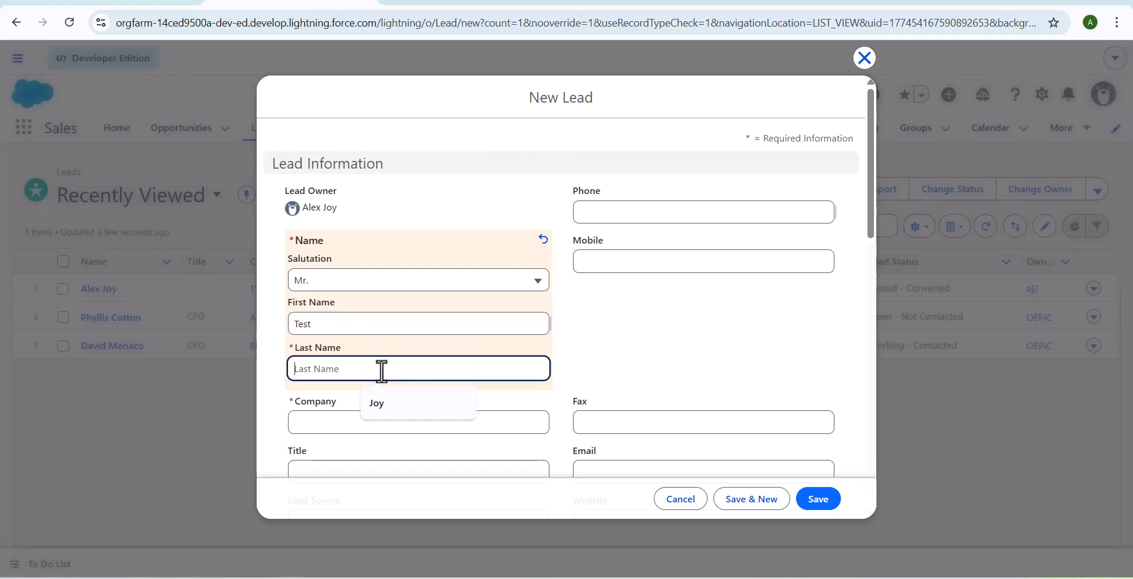
text(User)
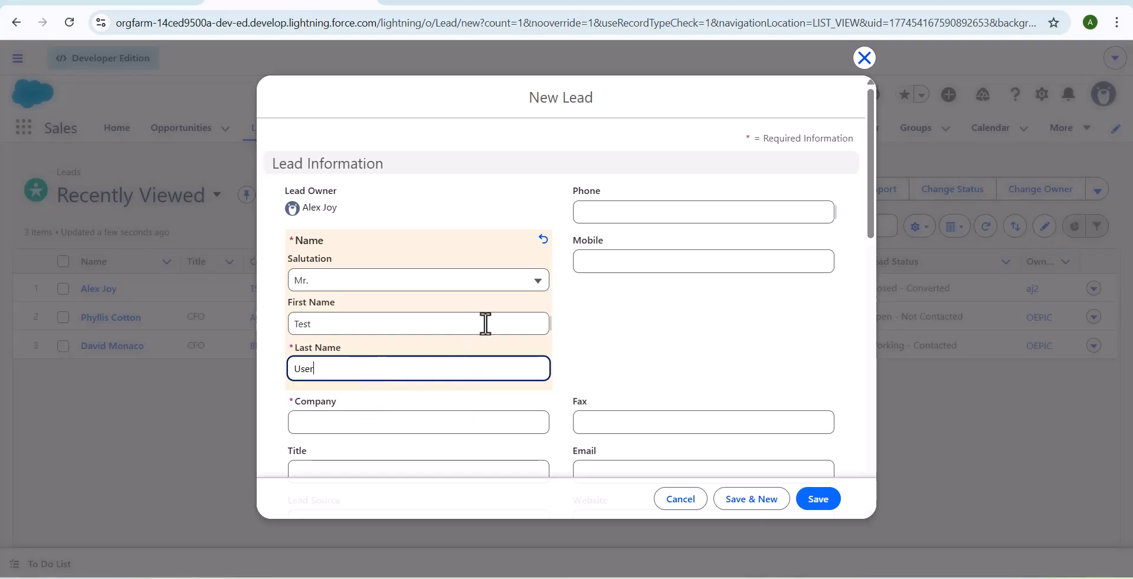
Set the new lead's company to TSinfo Technologies and its lead source to Web
scroll(513, 332, down, 1)
scroll(512, 333, down, 2)
click(435, 274)
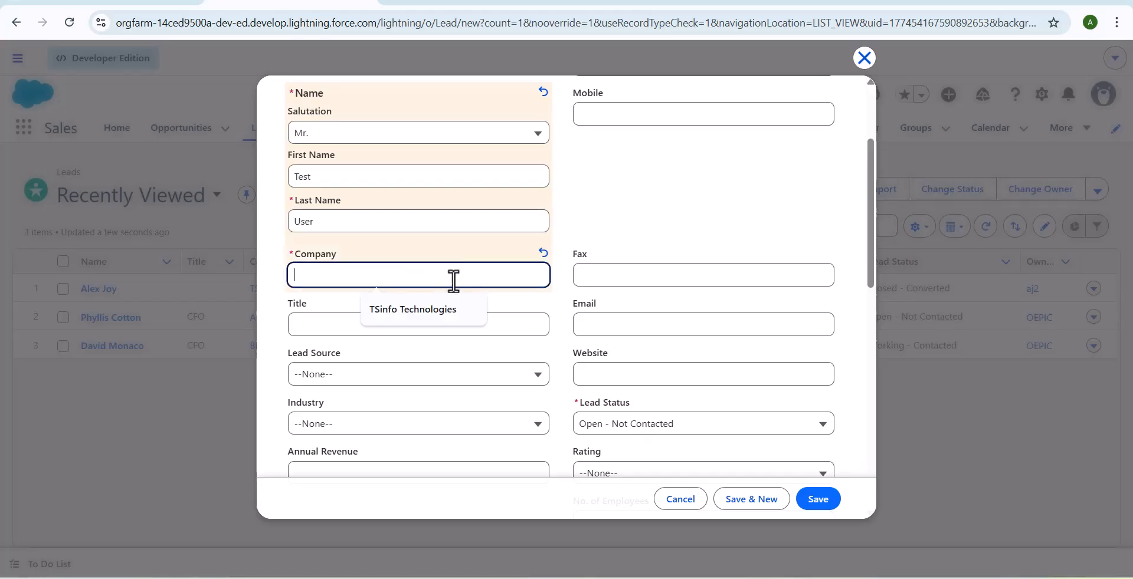
click(413, 309)
click(434, 307)
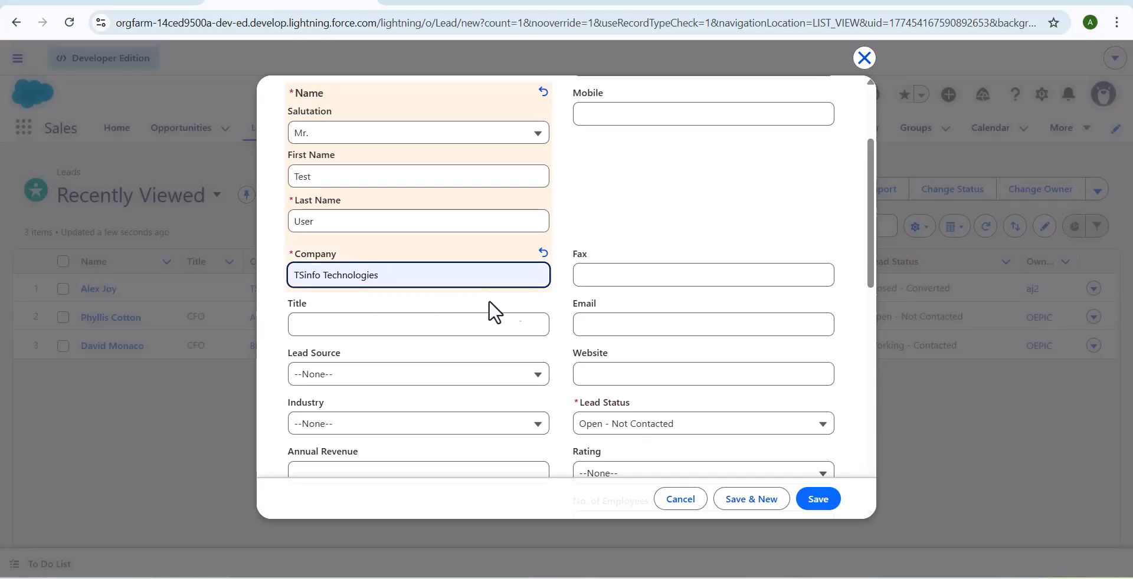
scroll(612, 284, down, 1)
click(360, 304)
click(387, 348)
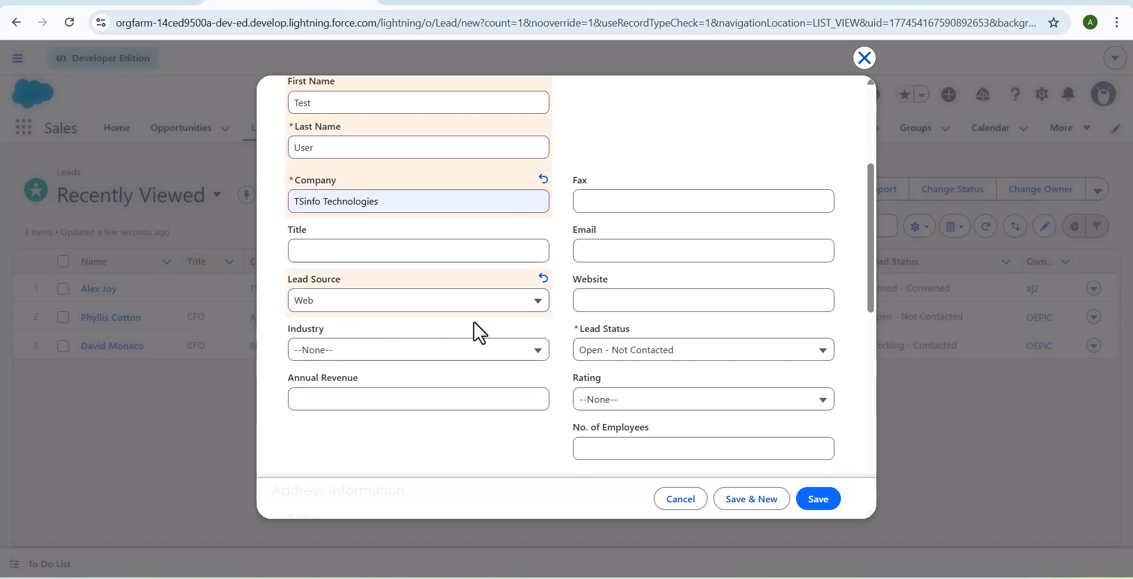
Save the lead with status Open - Not Contacted and dismiss the tip about the Compact setting
scroll(519, 330, down, 1)
scroll(607, 319, down, 4)
scroll(608, 319, up, 2)
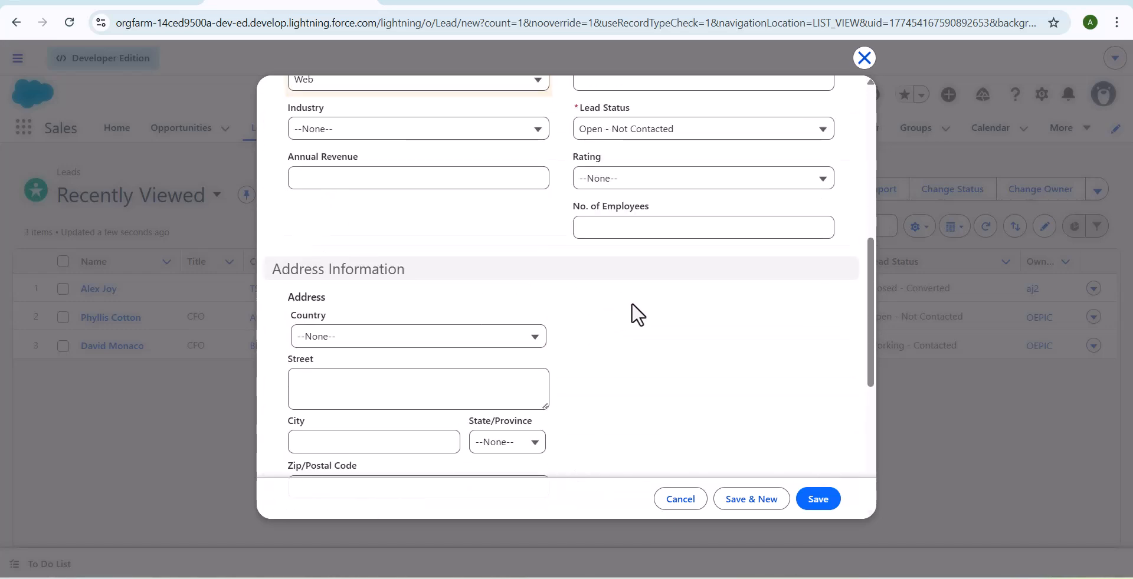
click(661, 139)
click(659, 138)
click(823, 503)
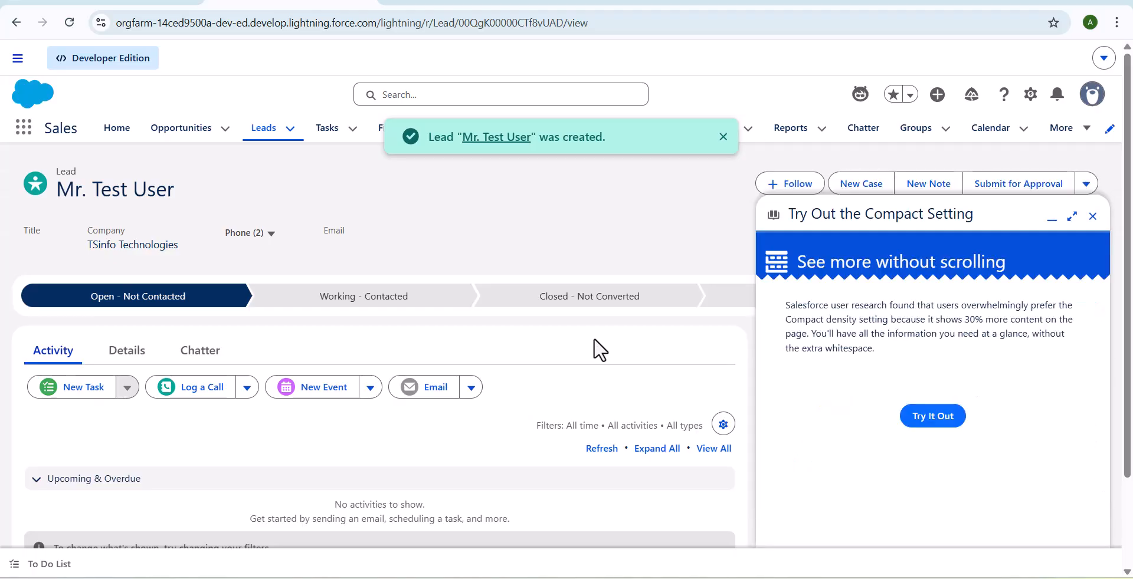
click(1092, 216)
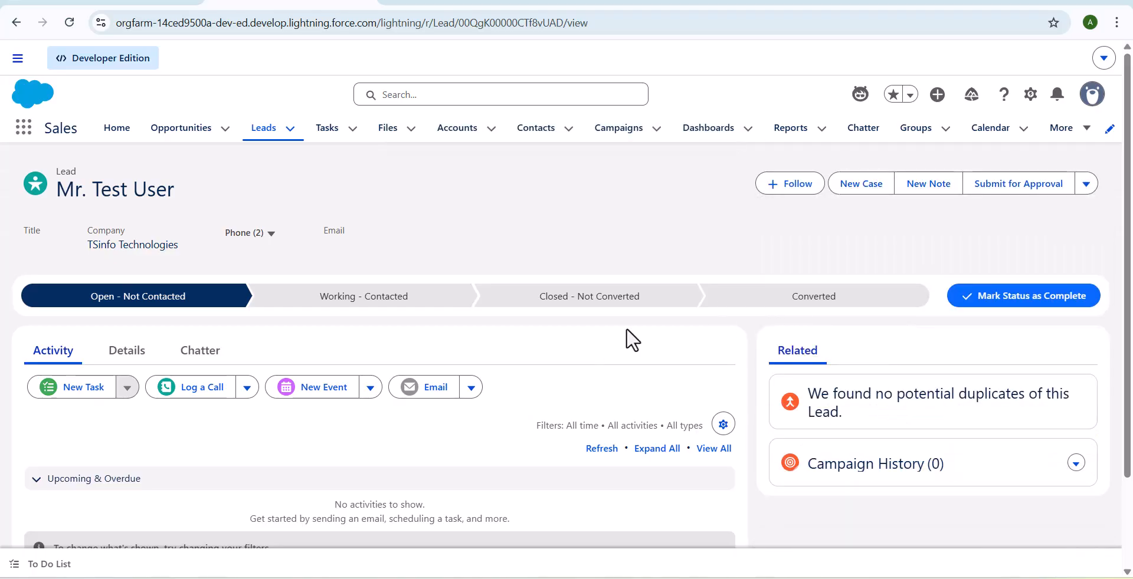
Review the saved lead's details, checking its lead status and the creation date and time
click(155, 353)
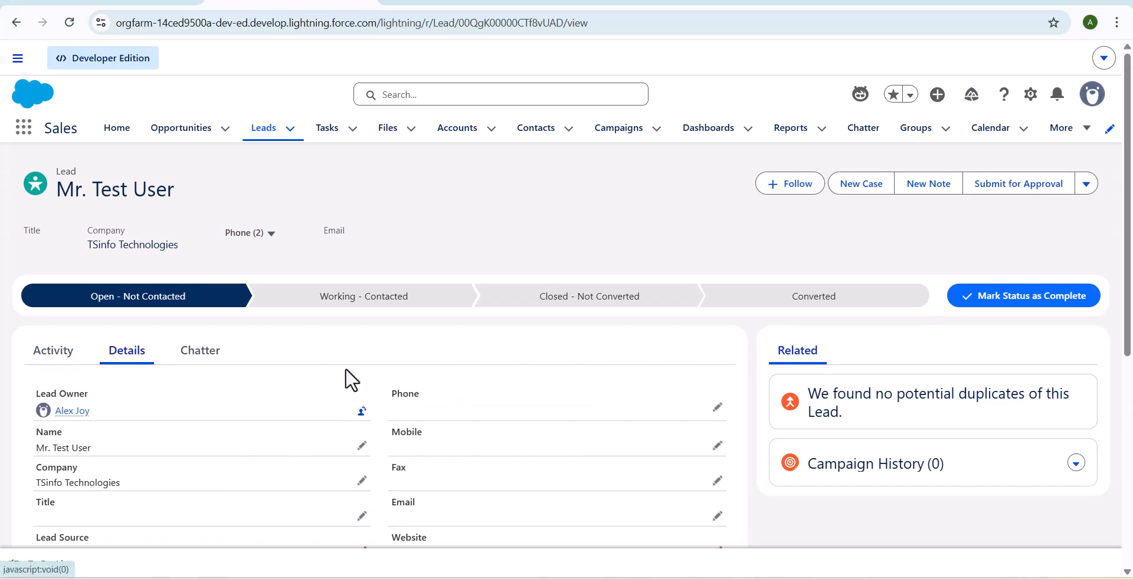
scroll(351, 380, down, 6)
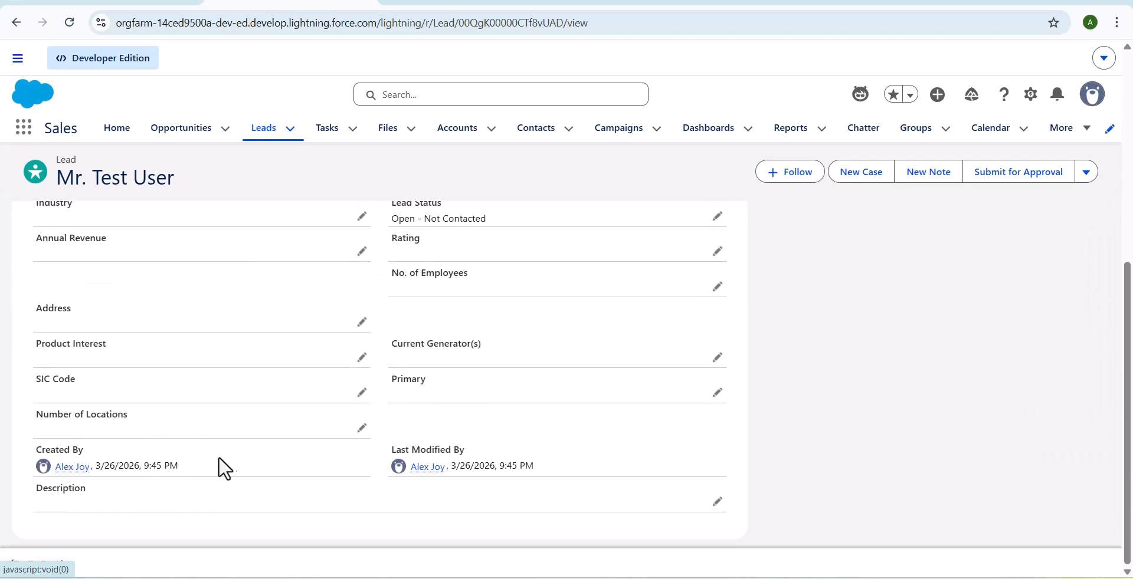
scroll(227, 470, up, 1)
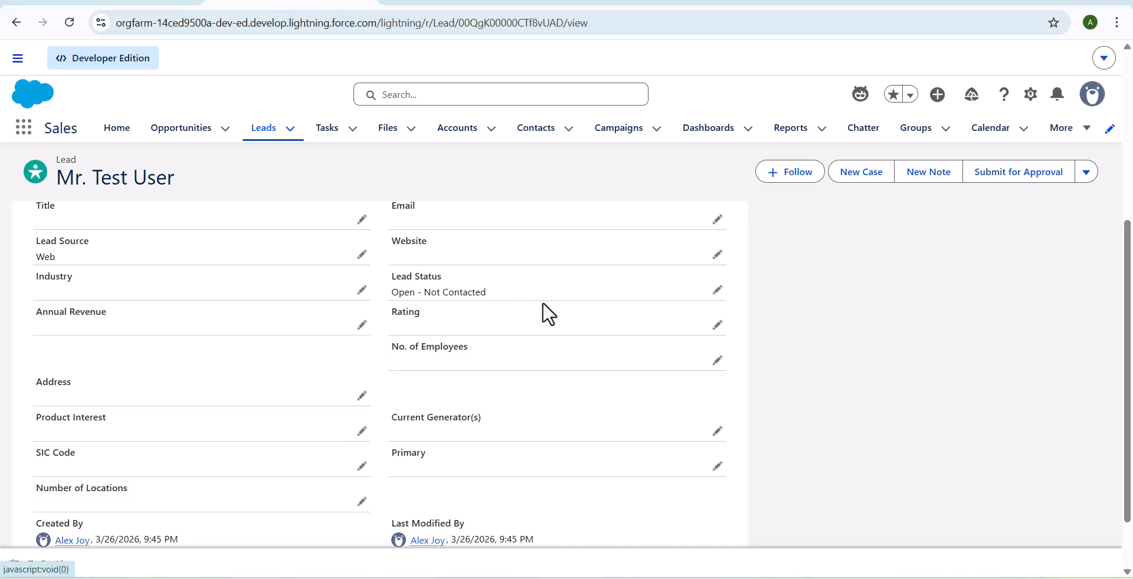
scroll(303, 387, down, 1)
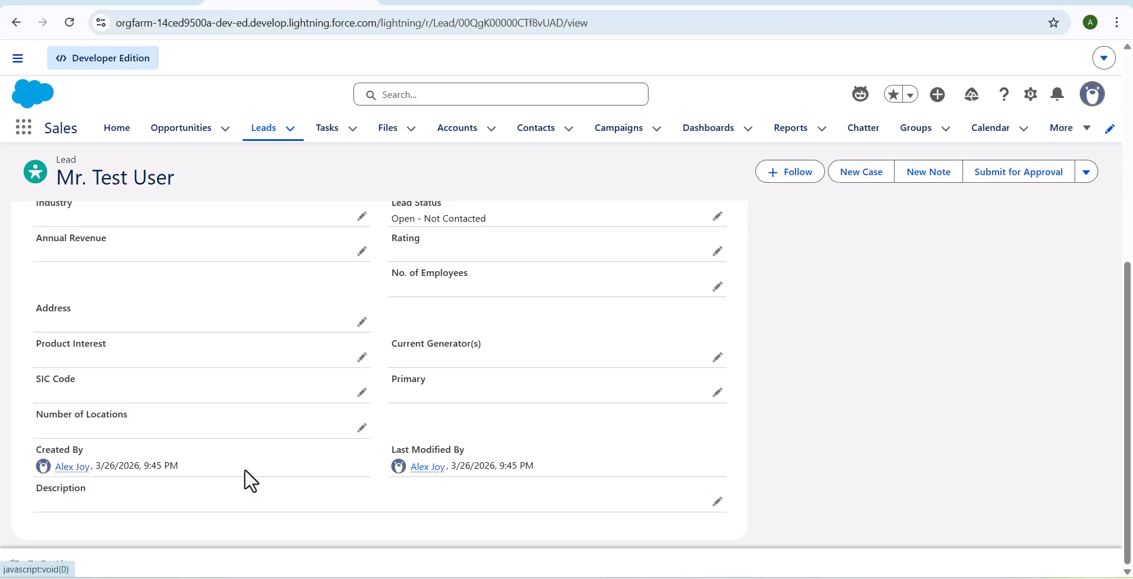
scroll(413, 294, up, 1)
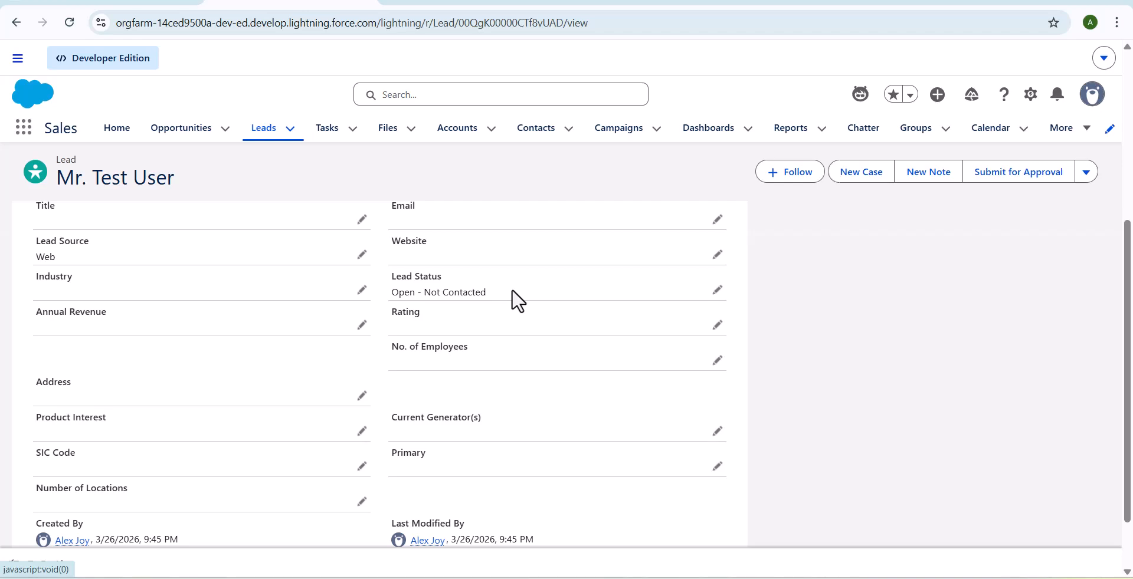
Find Flows under Process Automation in Setup and start creating a new flow
click(1031, 95)
click(936, 171)
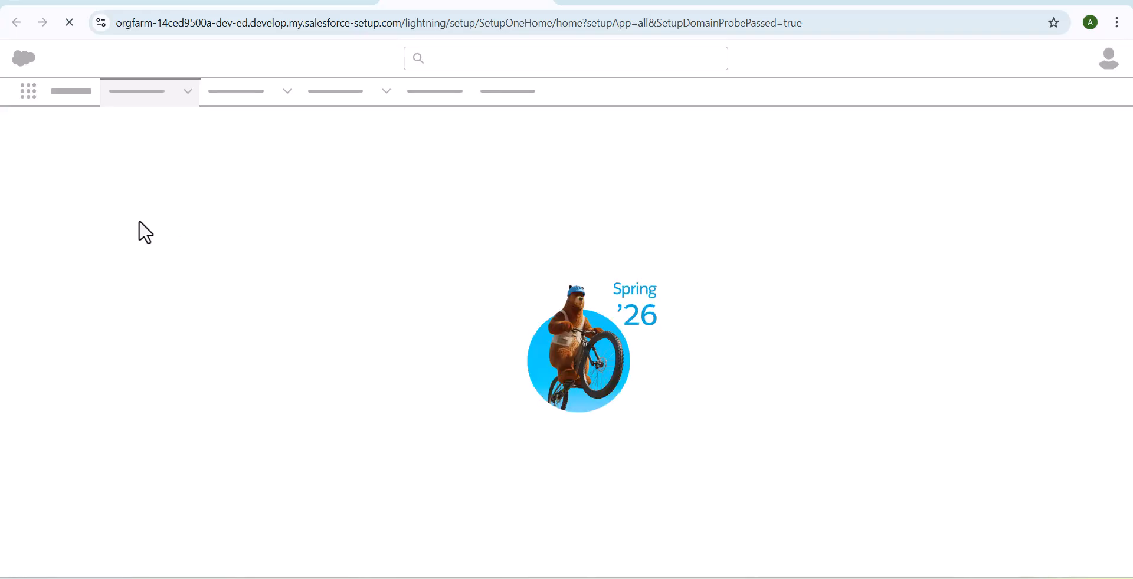
click(56, 168)
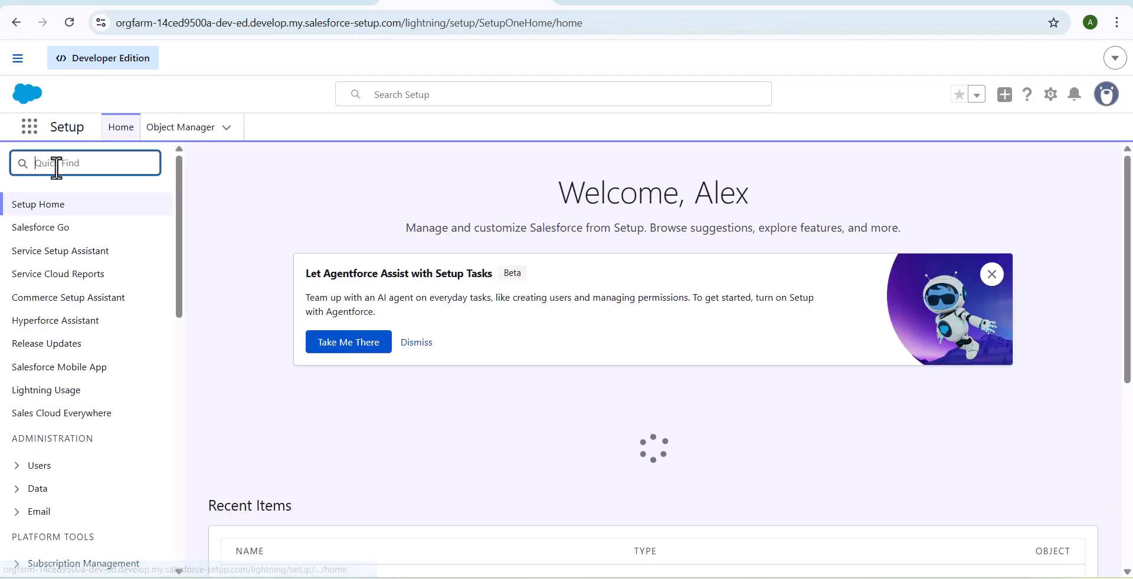
text(F)
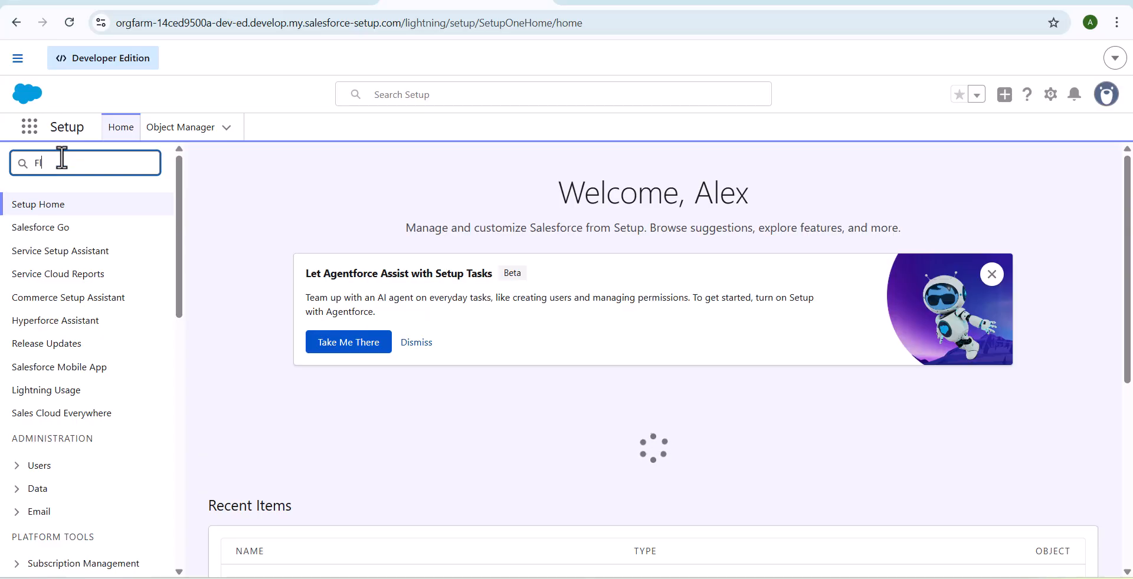
text(lows)
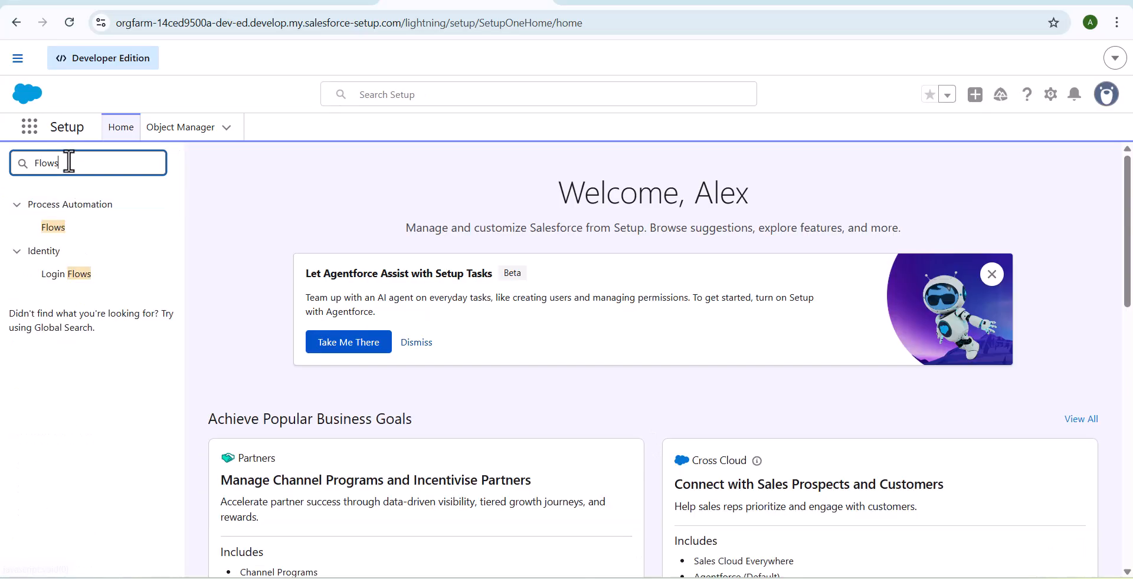
click(63, 232)
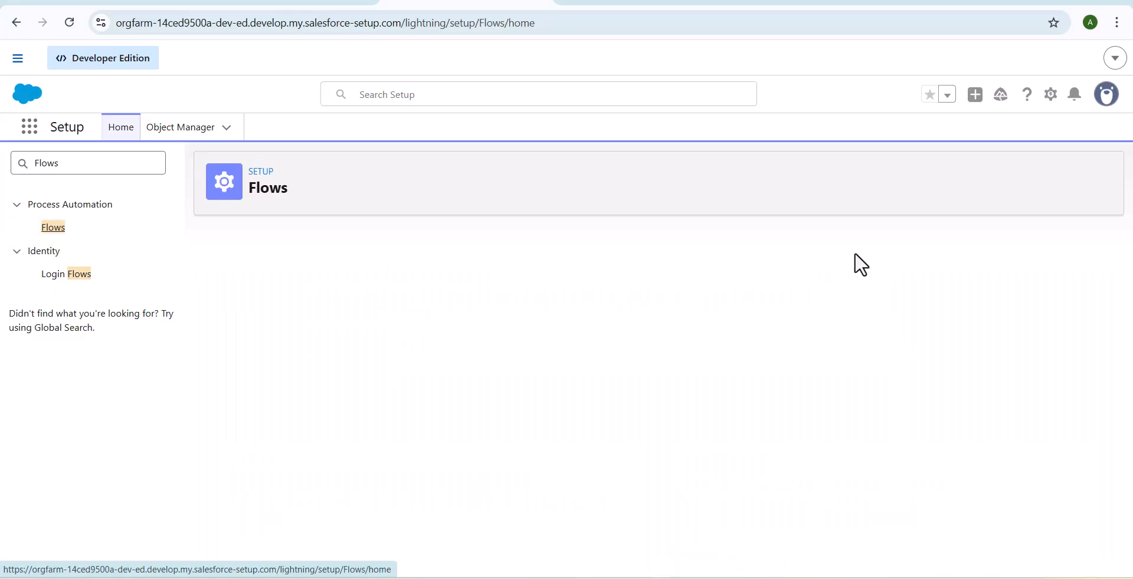
click(1065, 176)
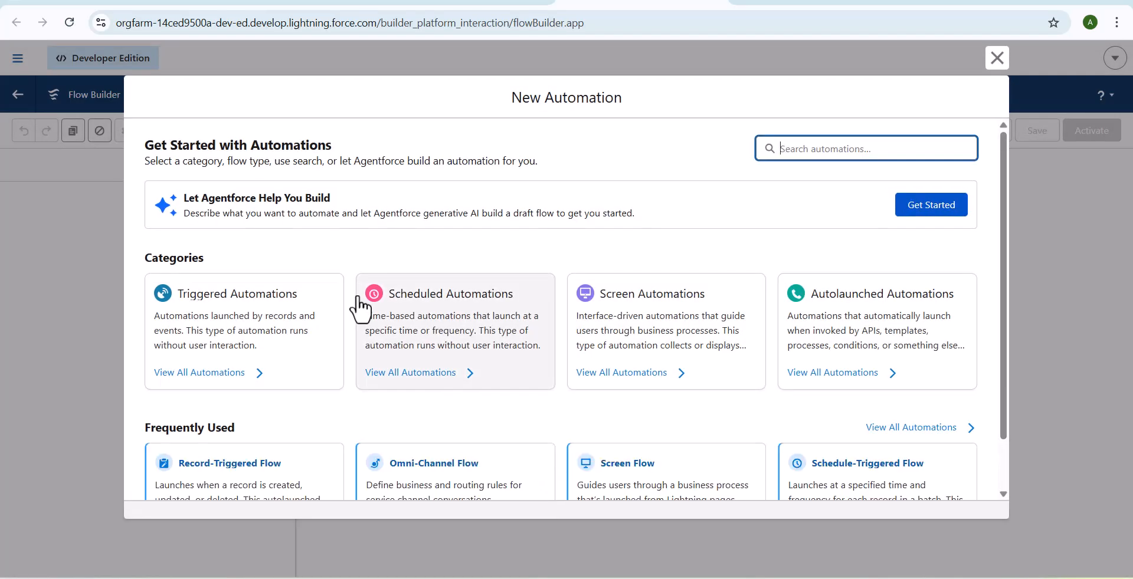
Choose a Record-Triggered Flow as the new automation and set its triggering object to Lead
scroll(359, 307, down, 1)
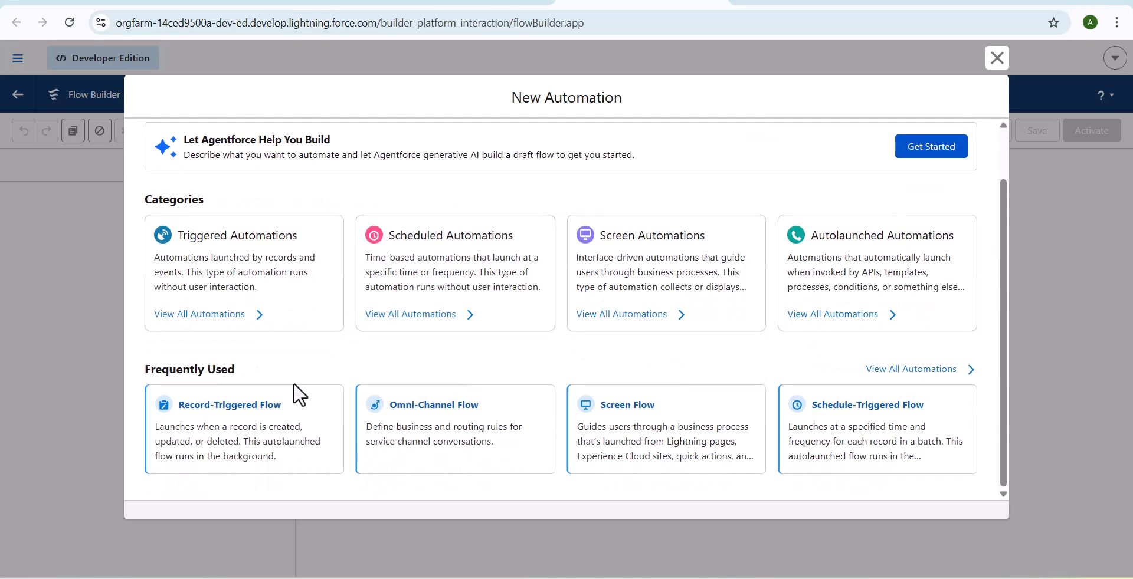
click(215, 439)
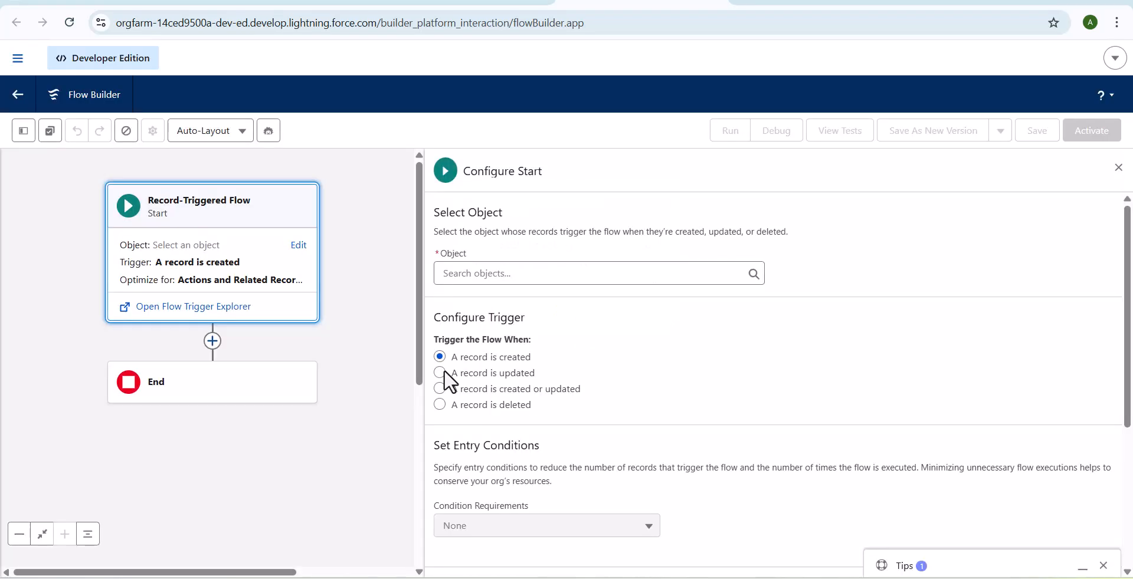
click(497, 272)
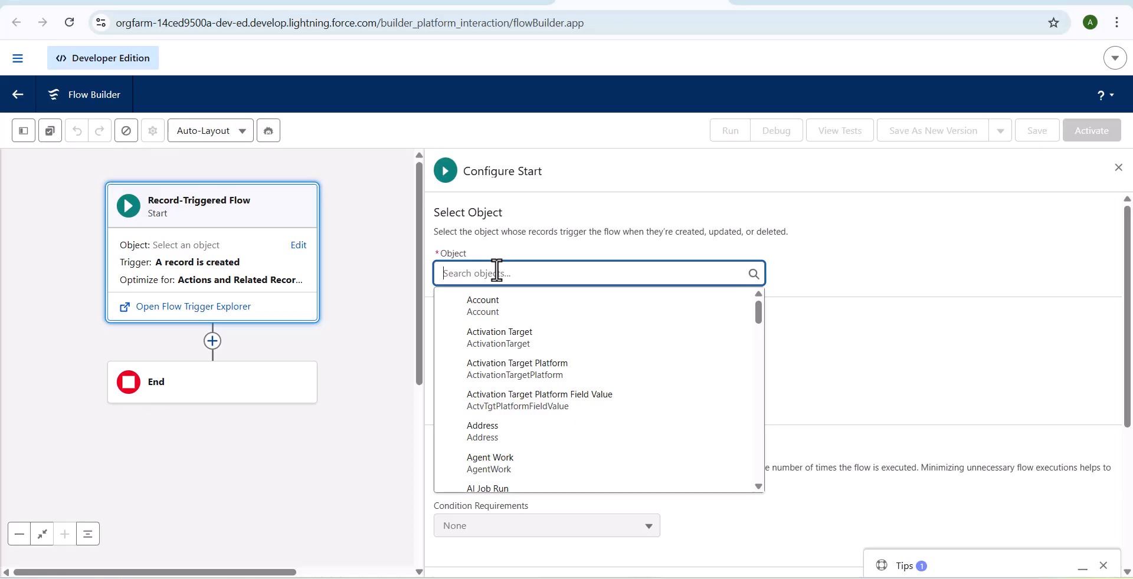
text(lead)
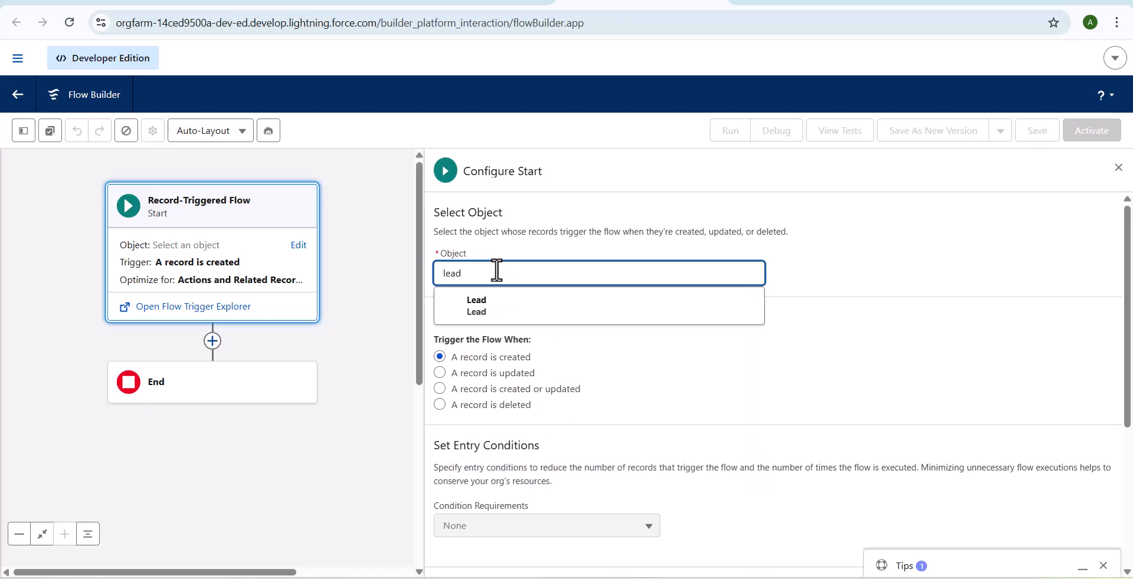
click(499, 304)
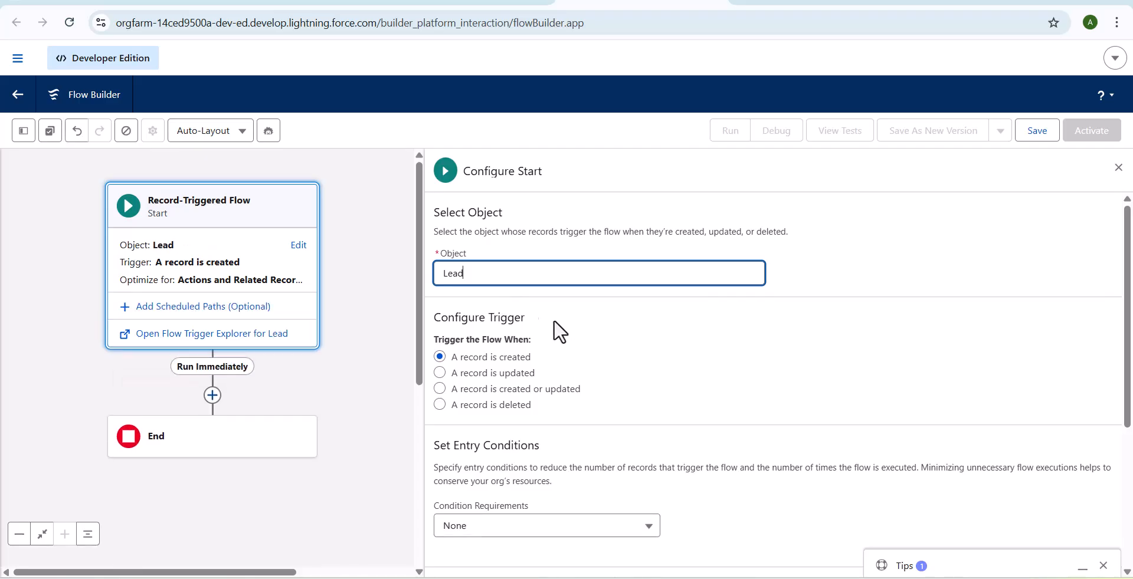
Set the start element's entry condition requirements to All Conditions Are Met (AND)
scroll(584, 300, down, 1)
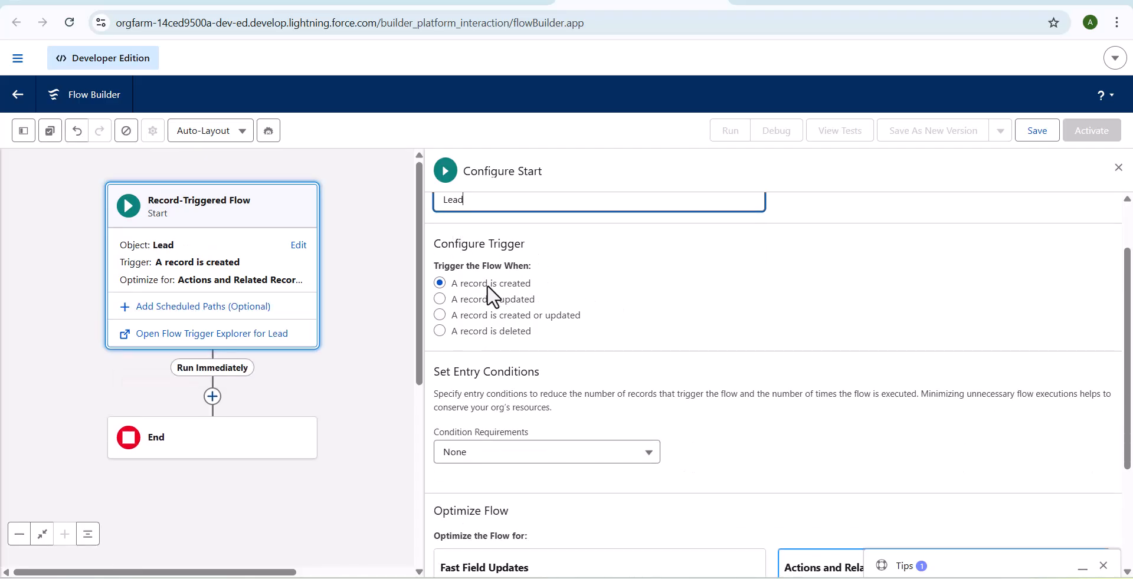
scroll(611, 288, down, 3)
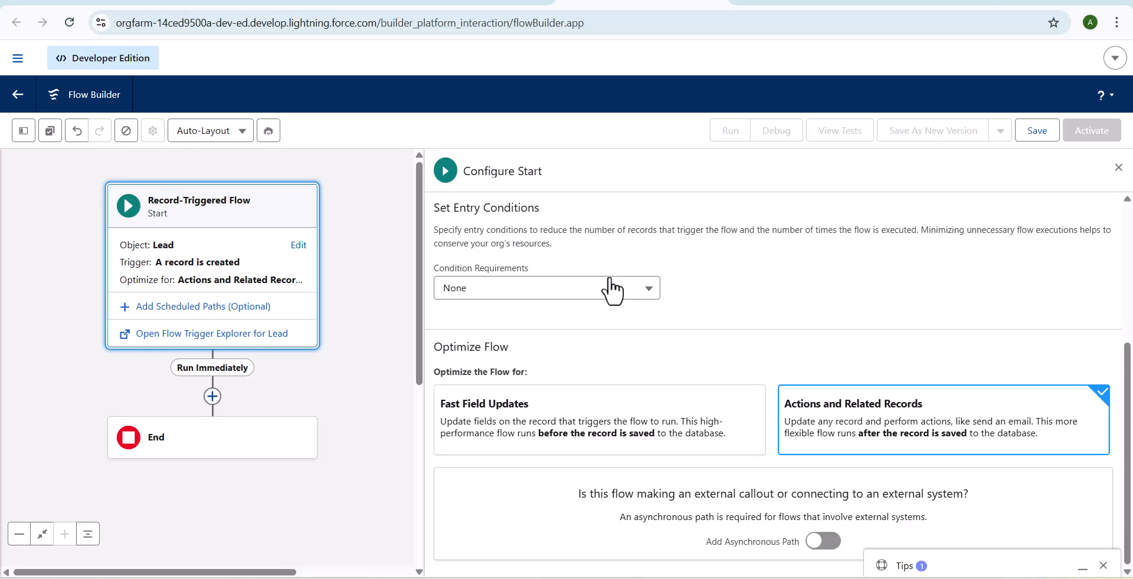
click(606, 295)
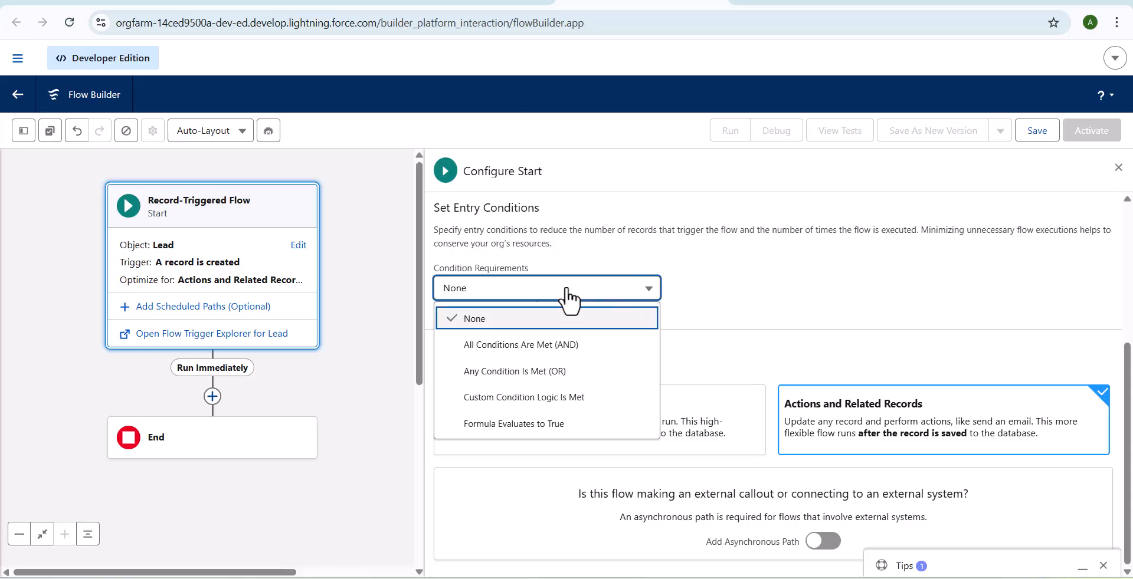
click(491, 346)
scroll(717, 282, down, 1)
Define the entry condition as Status Equals Open - Not Contacted
click(562, 266)
click(591, 246)
click(562, 274)
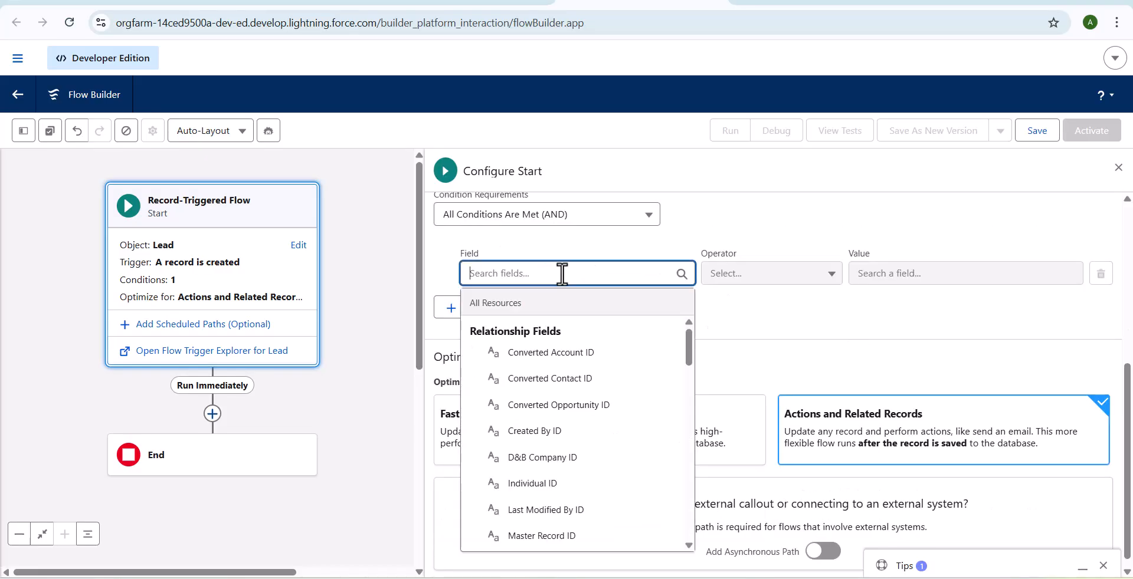
text(Stat)
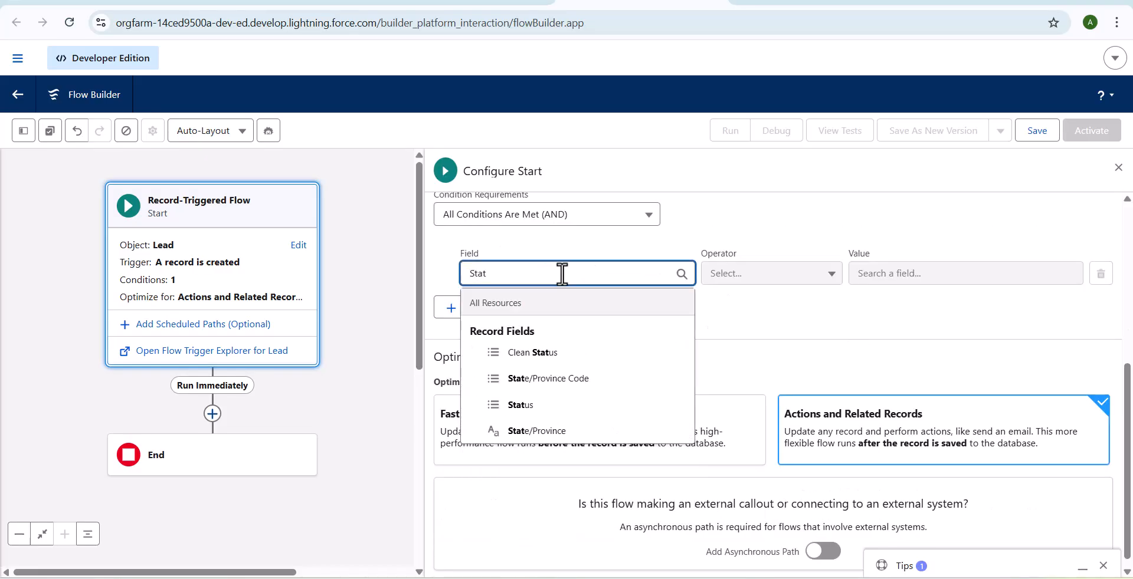
click(547, 407)
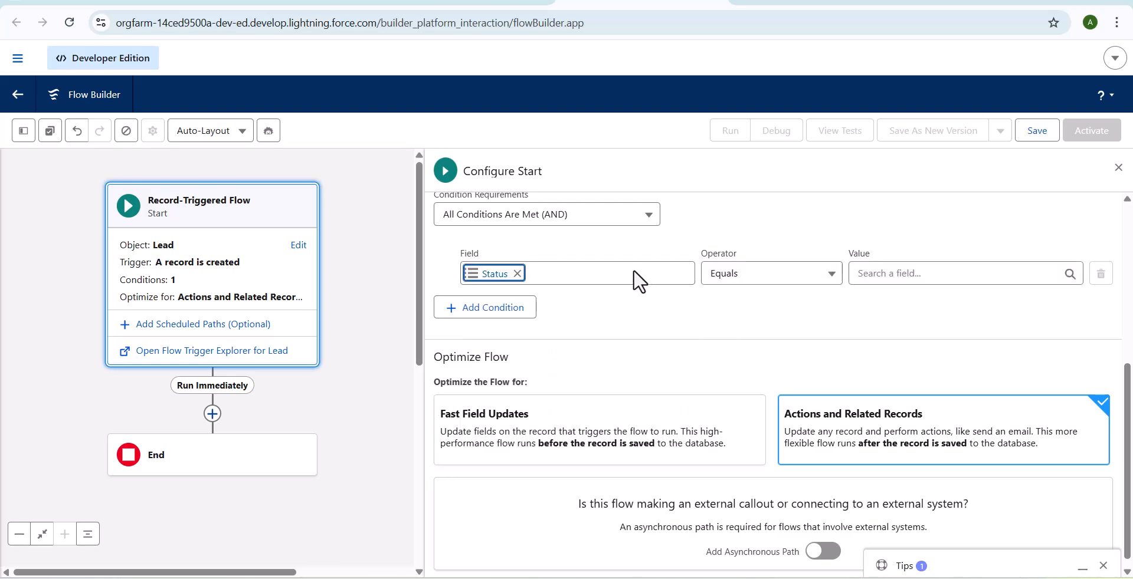
click(753, 275)
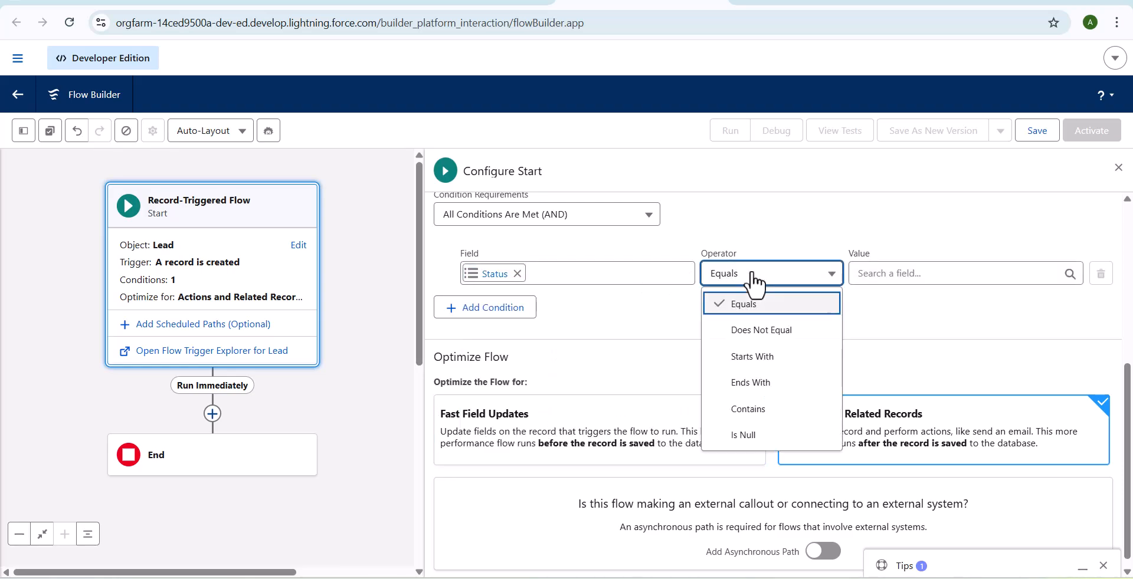
click(752, 306)
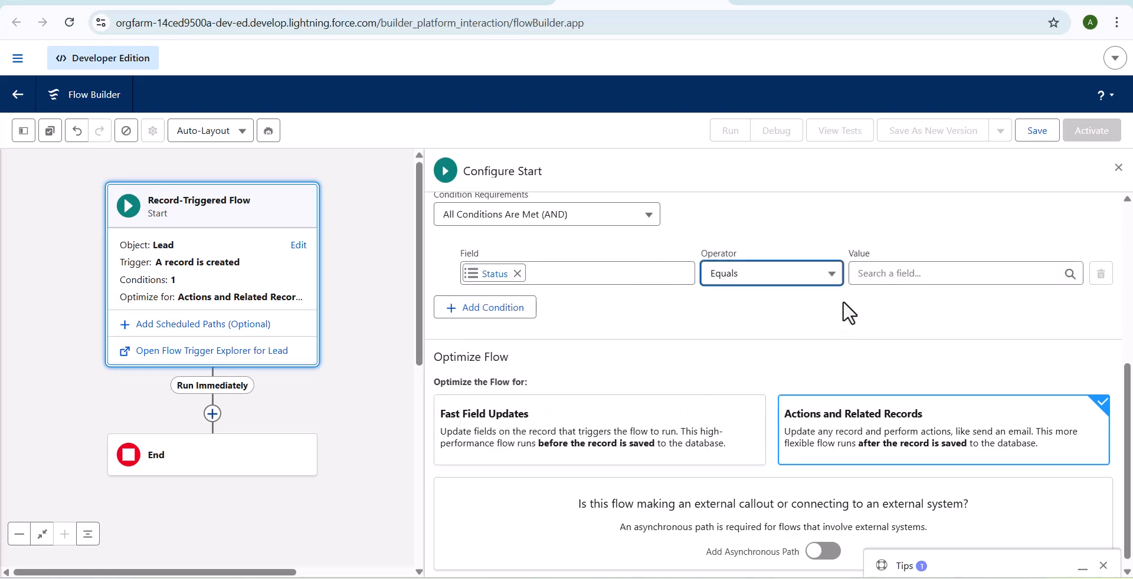
click(906, 273)
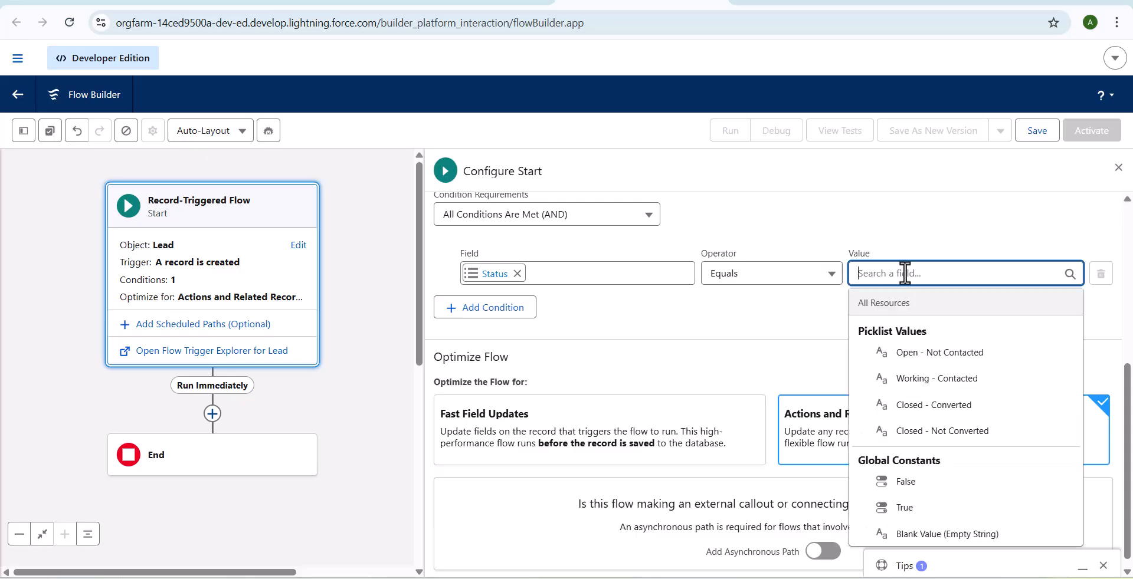
click(920, 354)
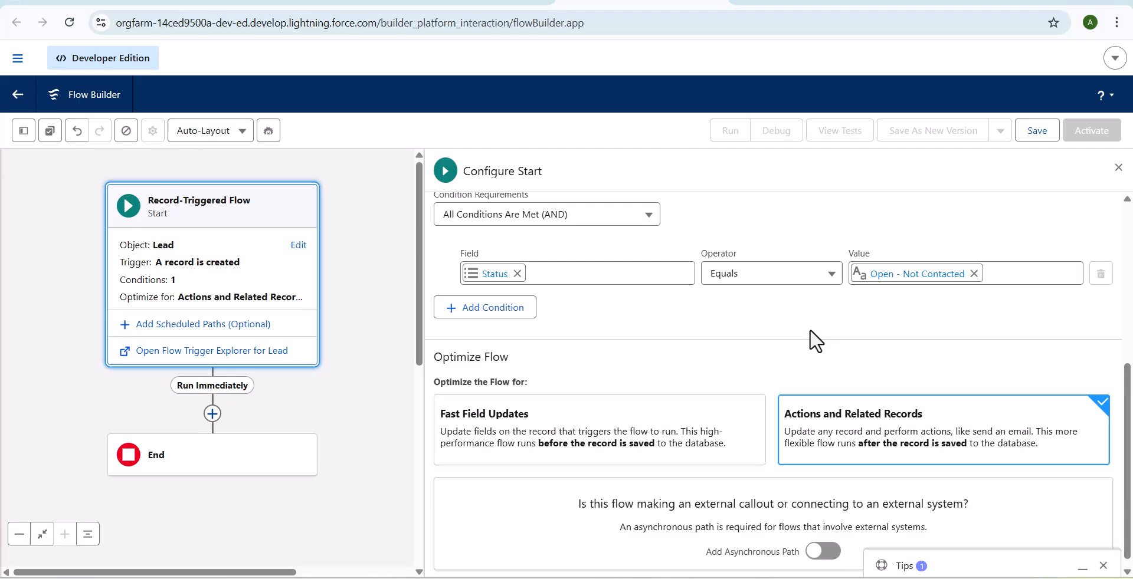
Add a scheduled path to the start element with the label Execute After 2 Min and a matching API name
click(179, 325)
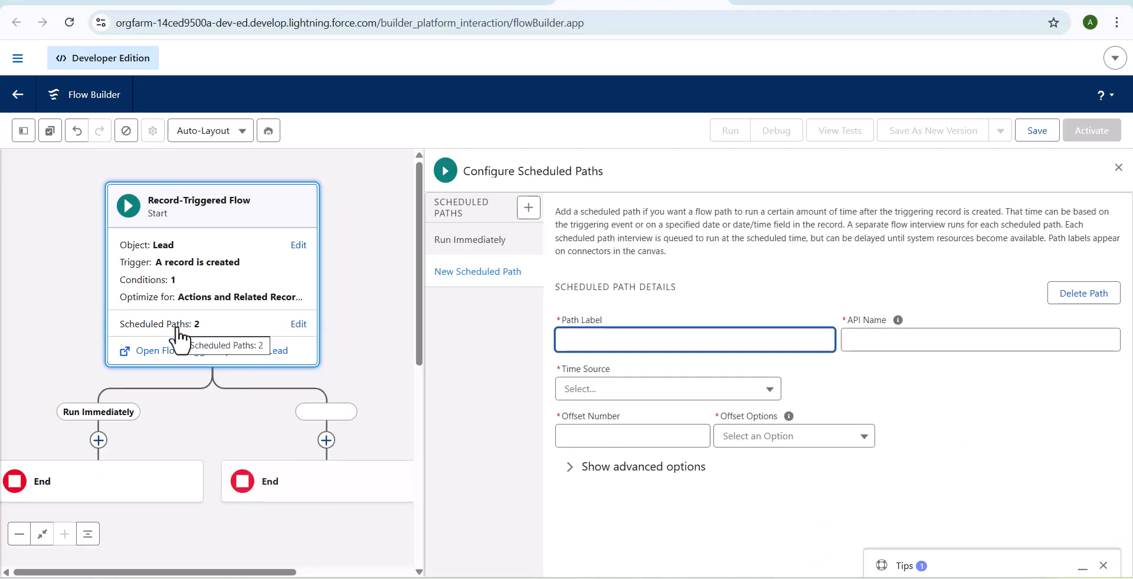
drag(172, 421, 224, 363)
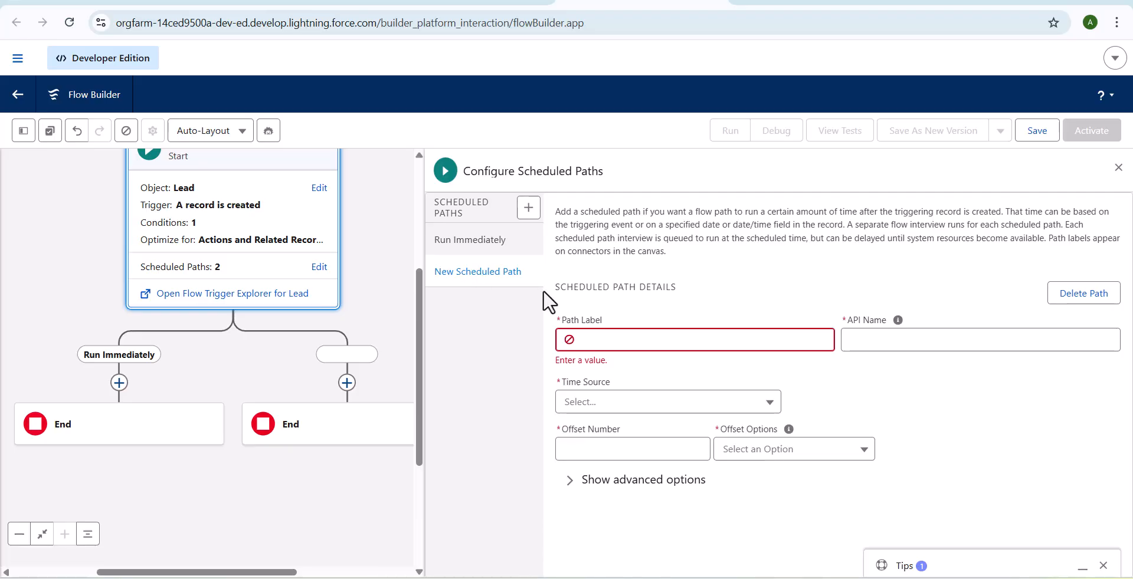
click(690, 348)
text(Execute)
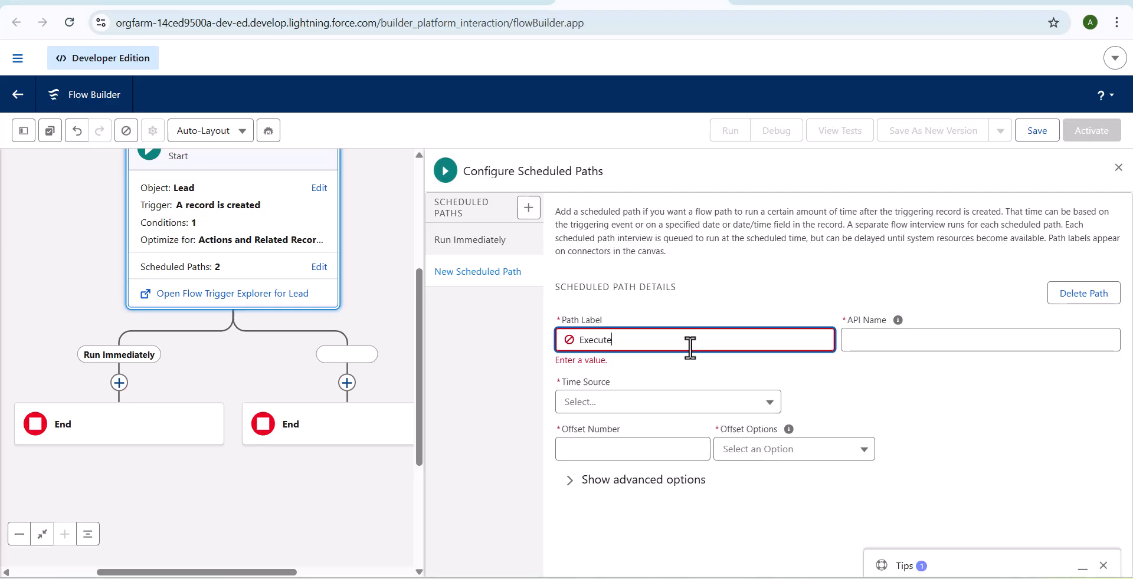
text( After 2 Min)
click(877, 341)
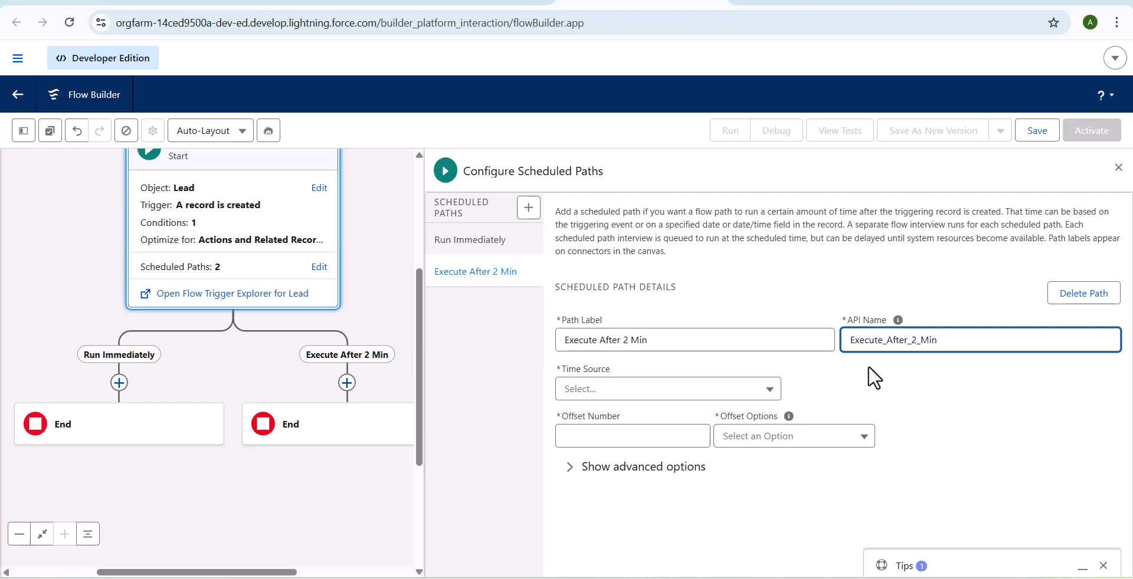
Set the scheduled path's time source to When Lead is Created with an offset of 2 Minutes After, and close its settings
click(669, 391)
click(688, 393)
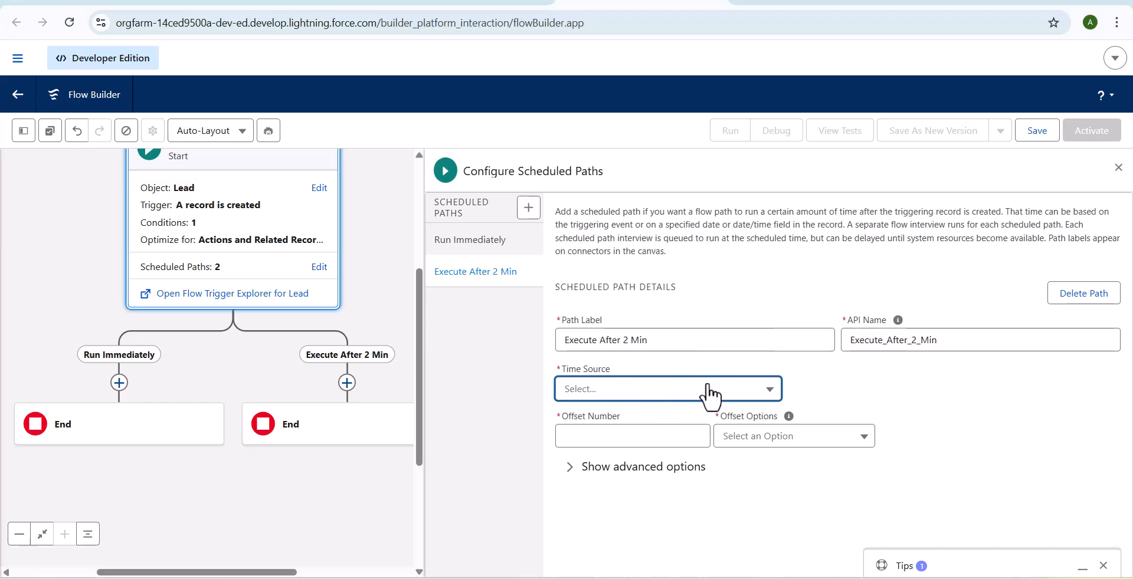
click(711, 390)
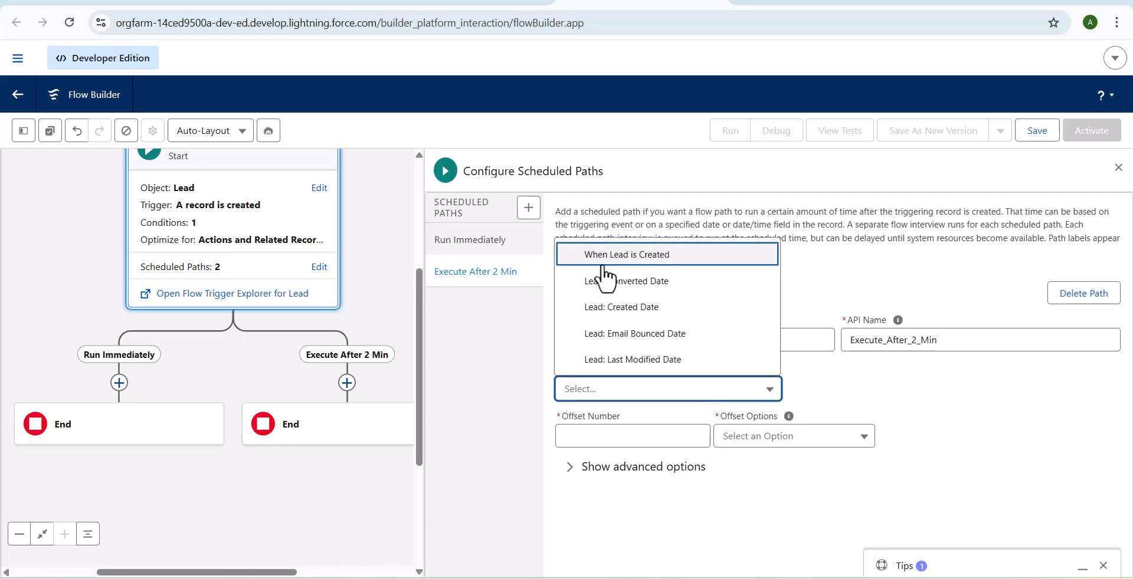
click(651, 260)
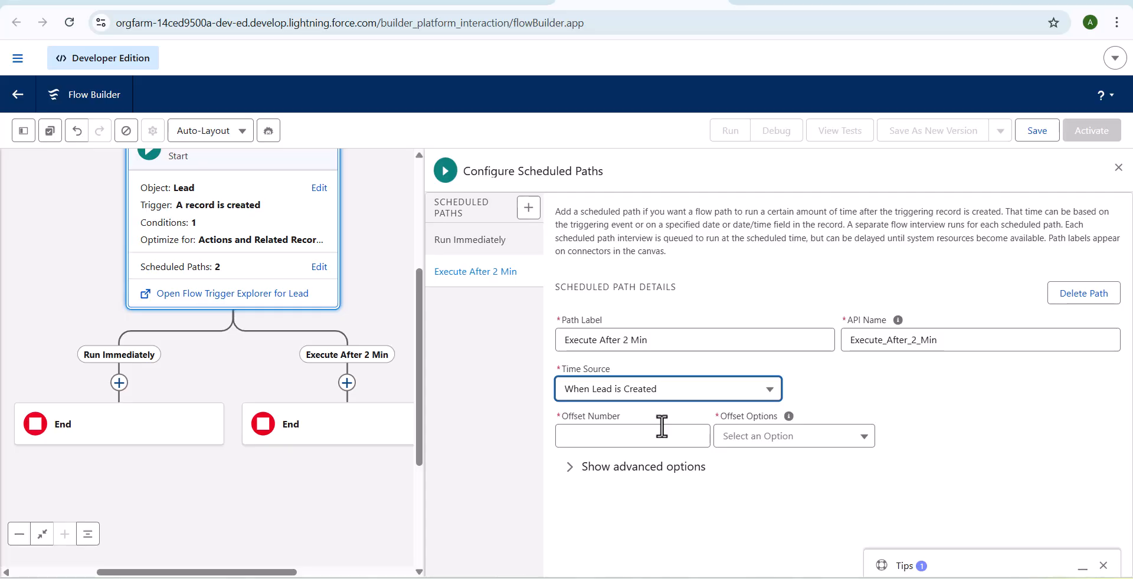
click(604, 445)
text(2)
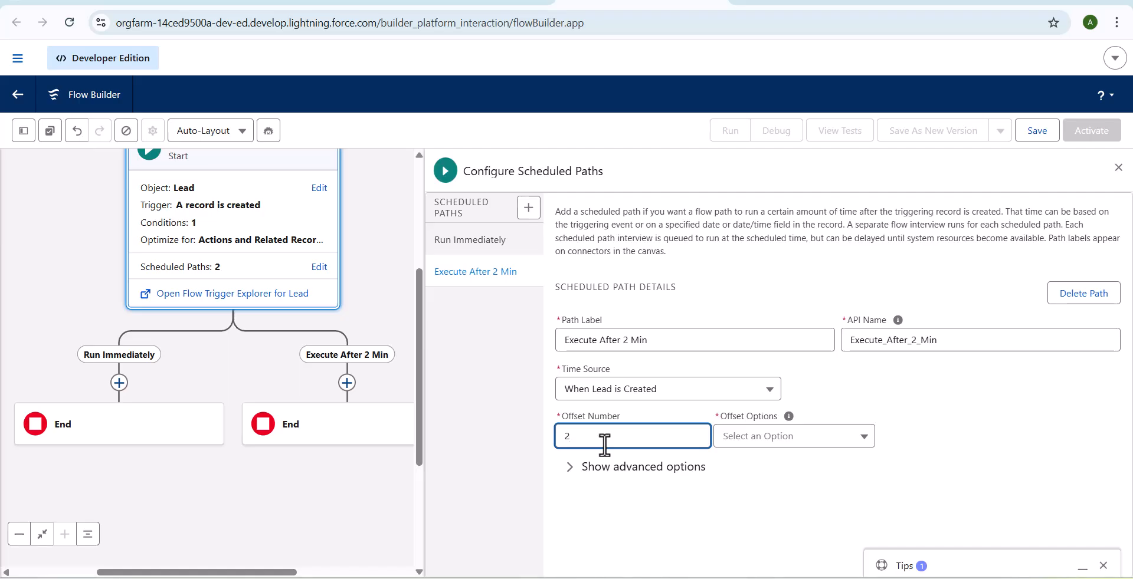
click(766, 445)
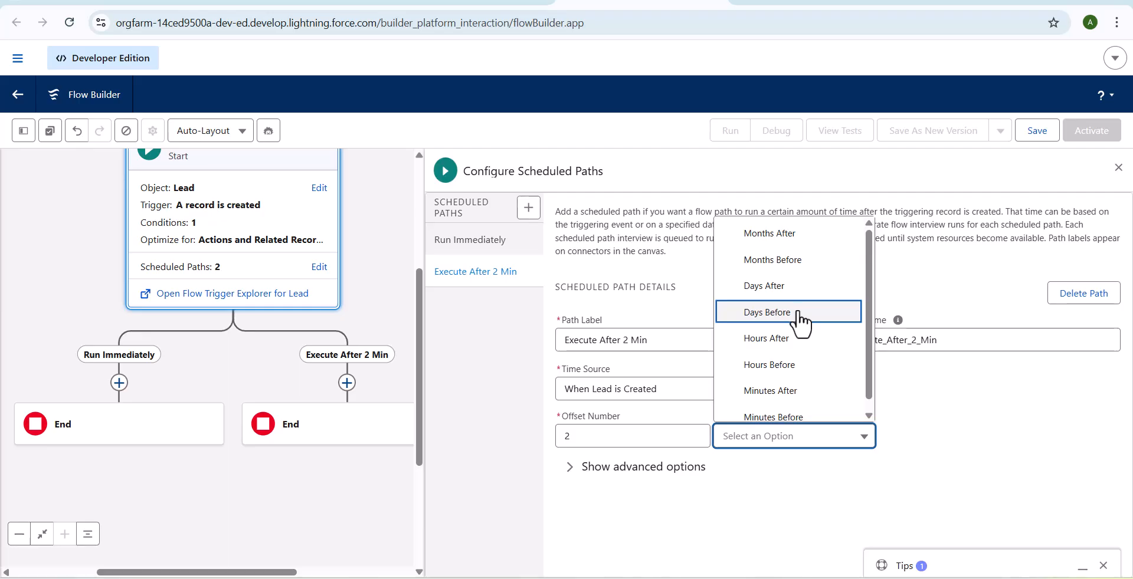
click(804, 392)
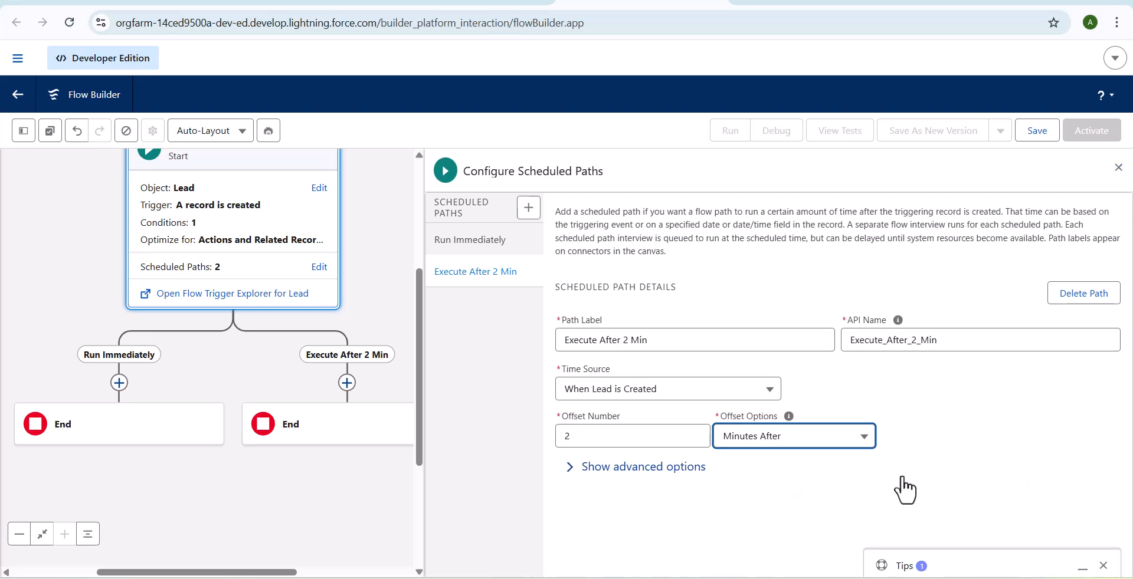
click(1118, 167)
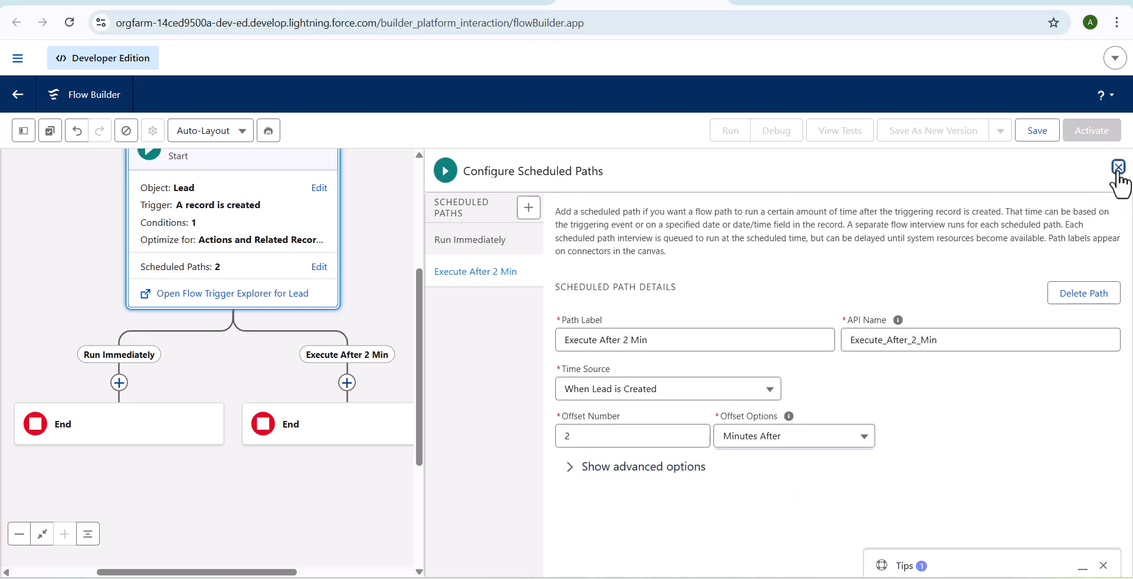
Reopen the start element's configuration, set its entry condition requirements to None, and close it
drag(405, 401, 792, 202)
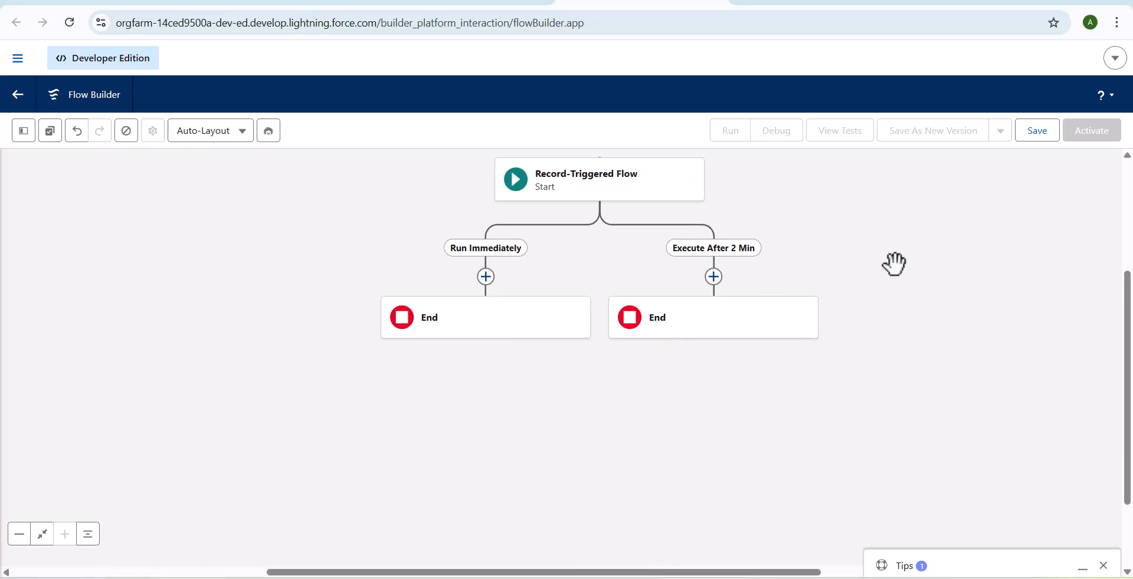
click(637, 202)
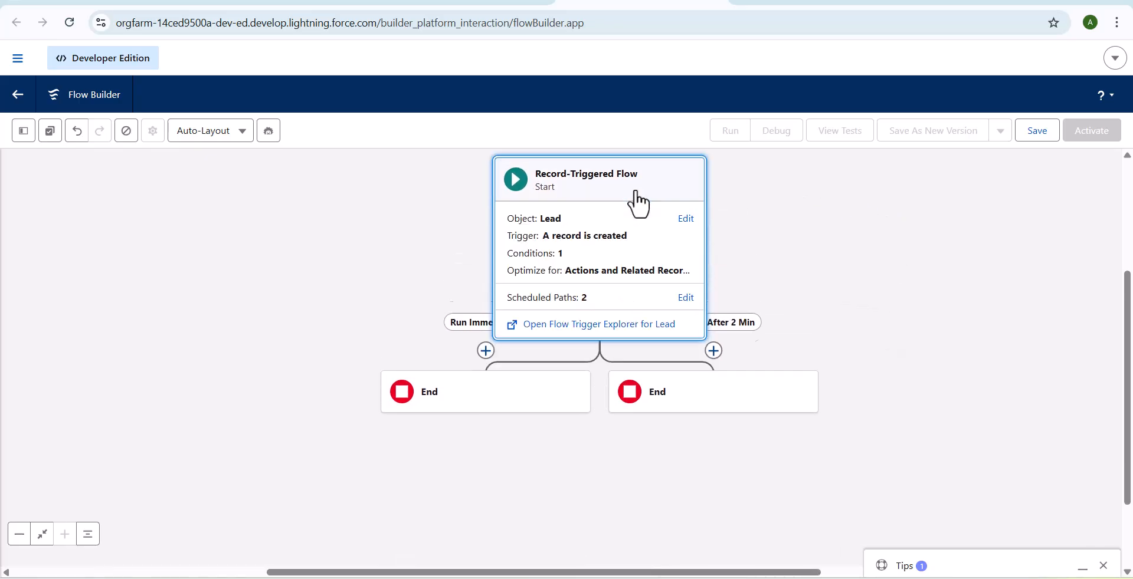
click(619, 260)
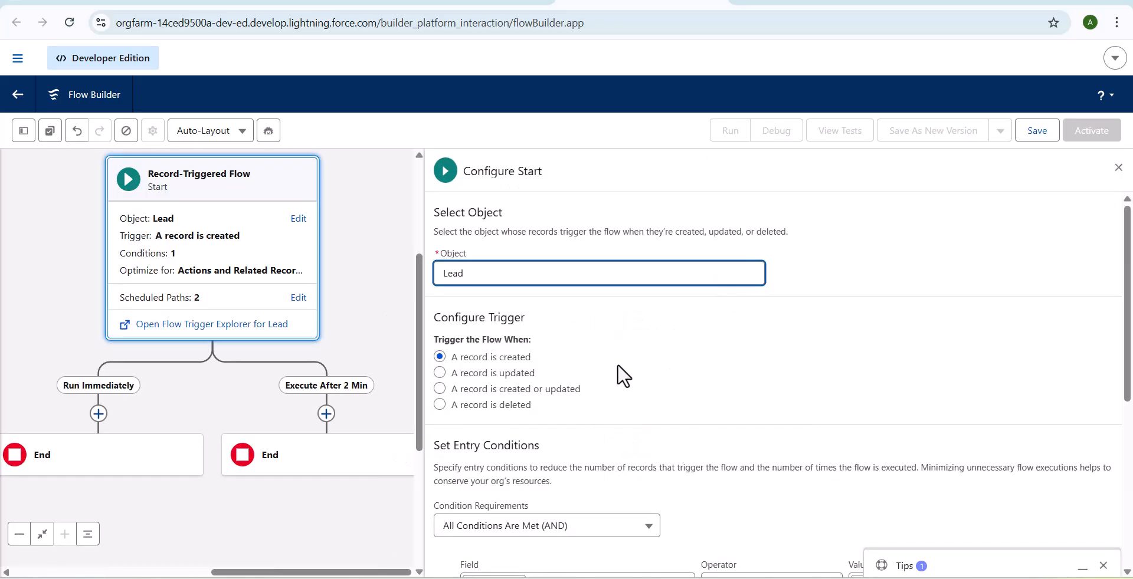
scroll(626, 372, down, 2)
scroll(637, 368, down, 1)
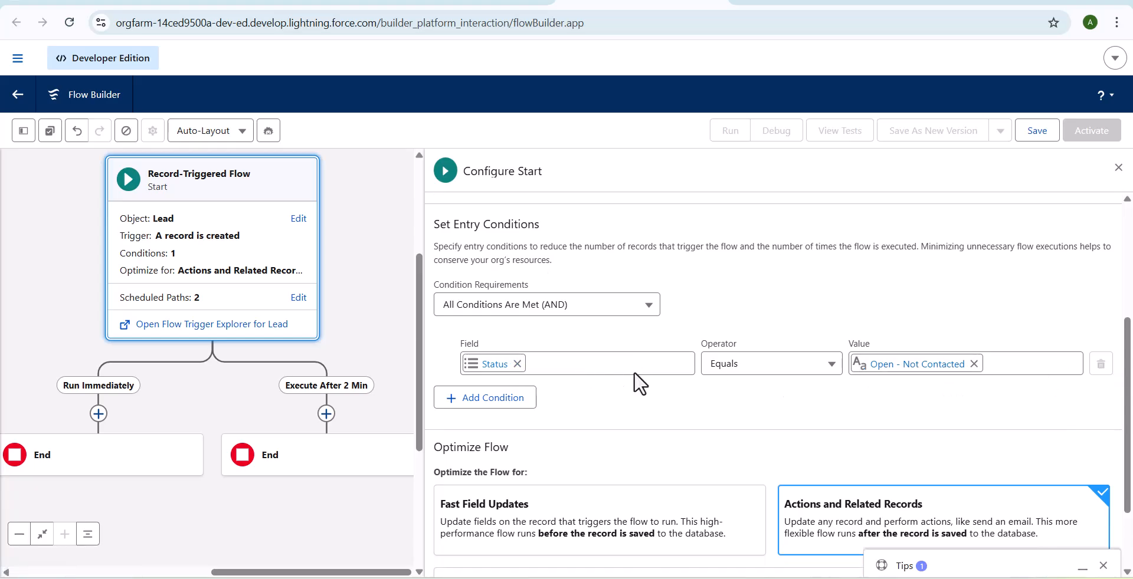
click(563, 308)
click(479, 334)
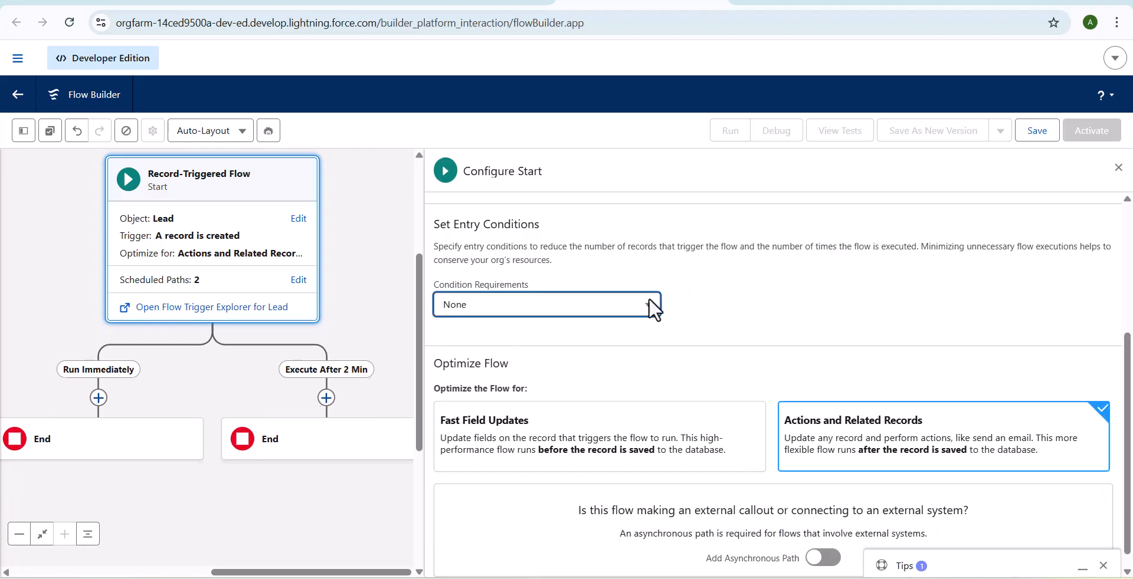
click(1117, 168)
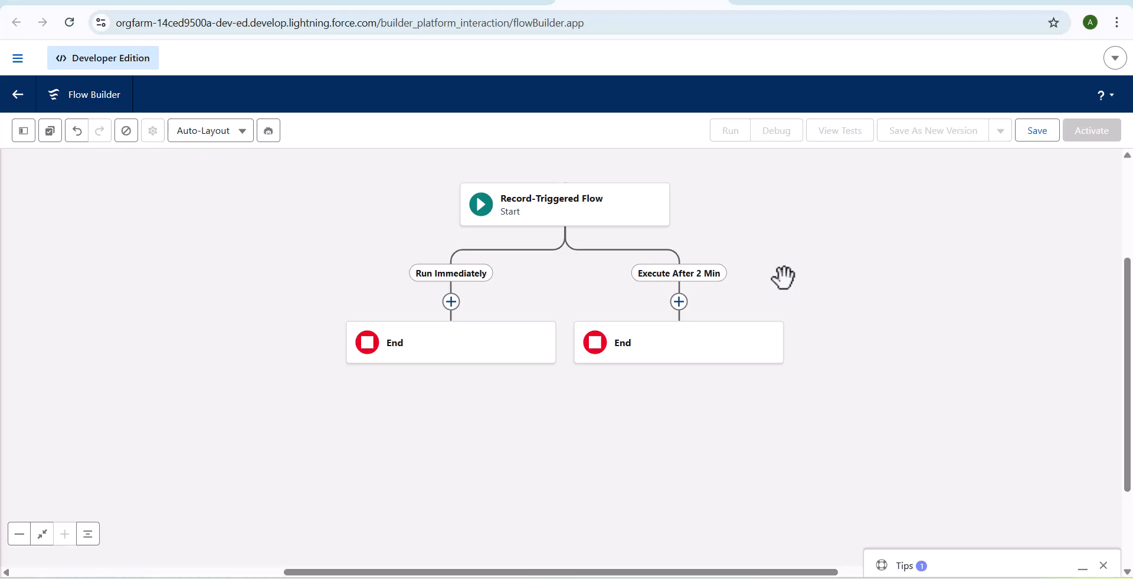
Add a Decision element on the Execute After 2 Min path, labelled Check Lead Status with a matching API name
click(679, 302)
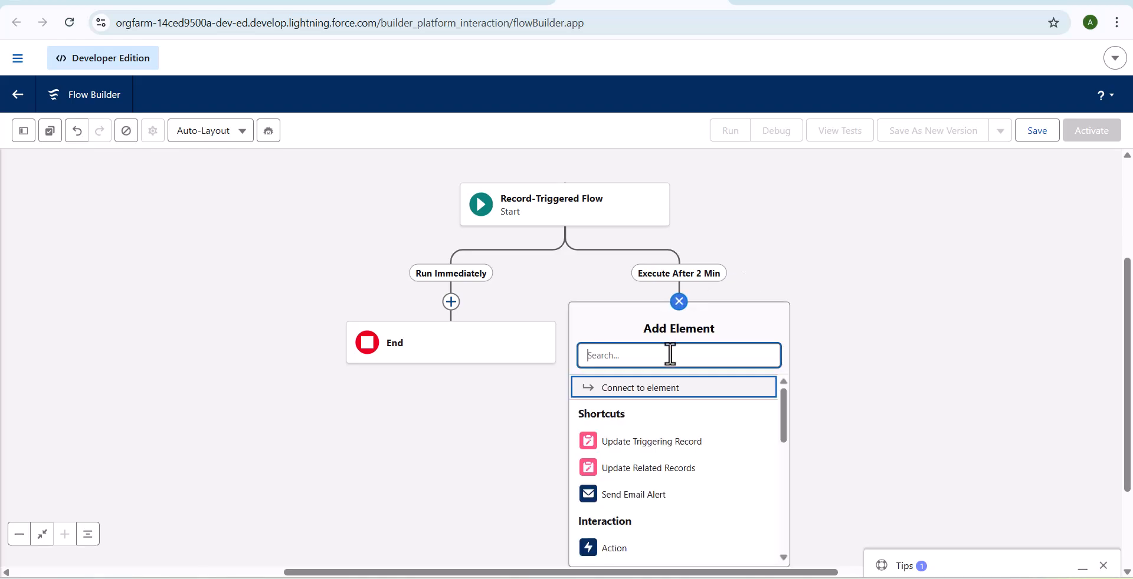
text(dec)
click(662, 389)
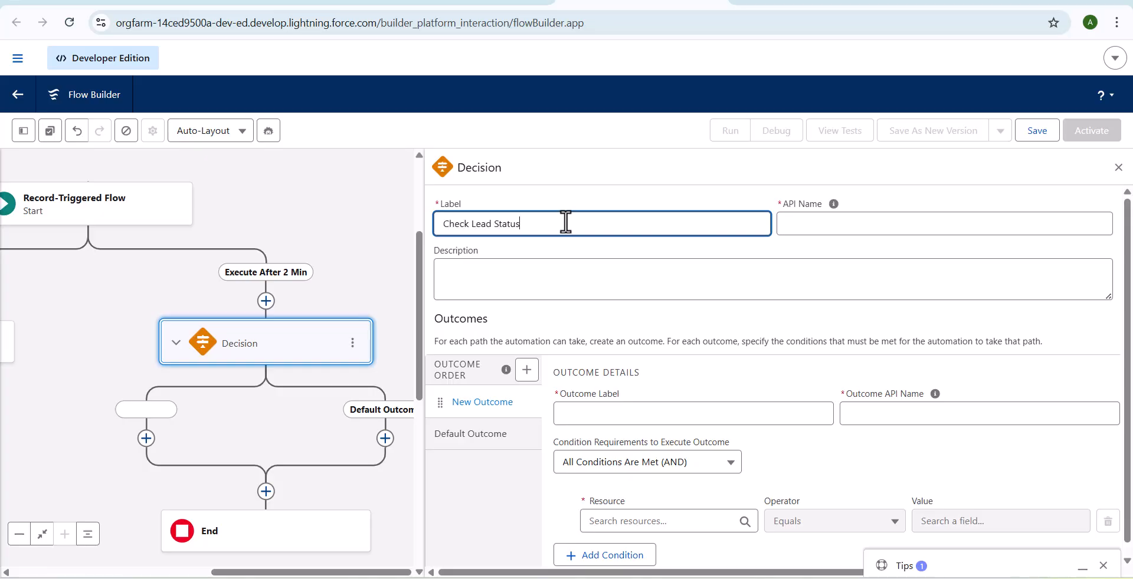
click(870, 223)
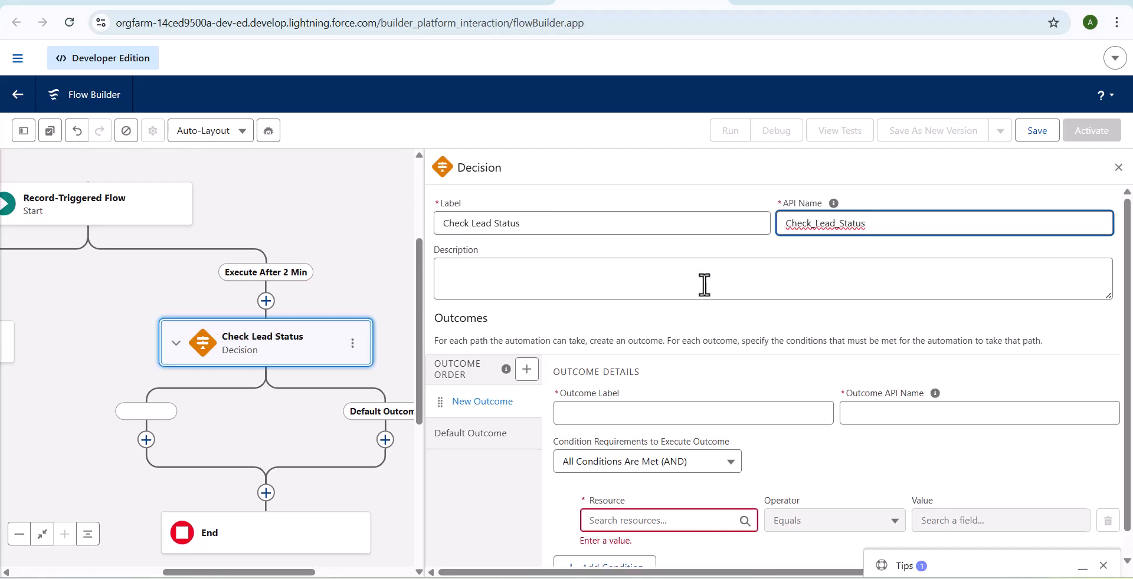
Name the decision's new outcome Lead Status is Open with the API name Lead_Status_is_Open
scroll(704, 286, down, 1)
click(683, 391)
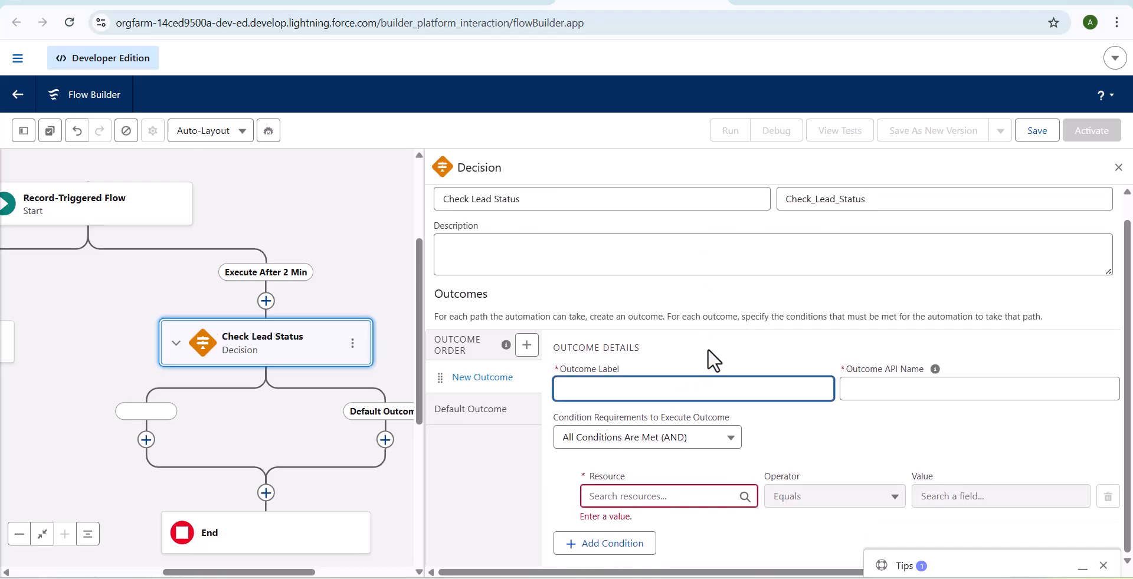
text(Lead Status is Open)
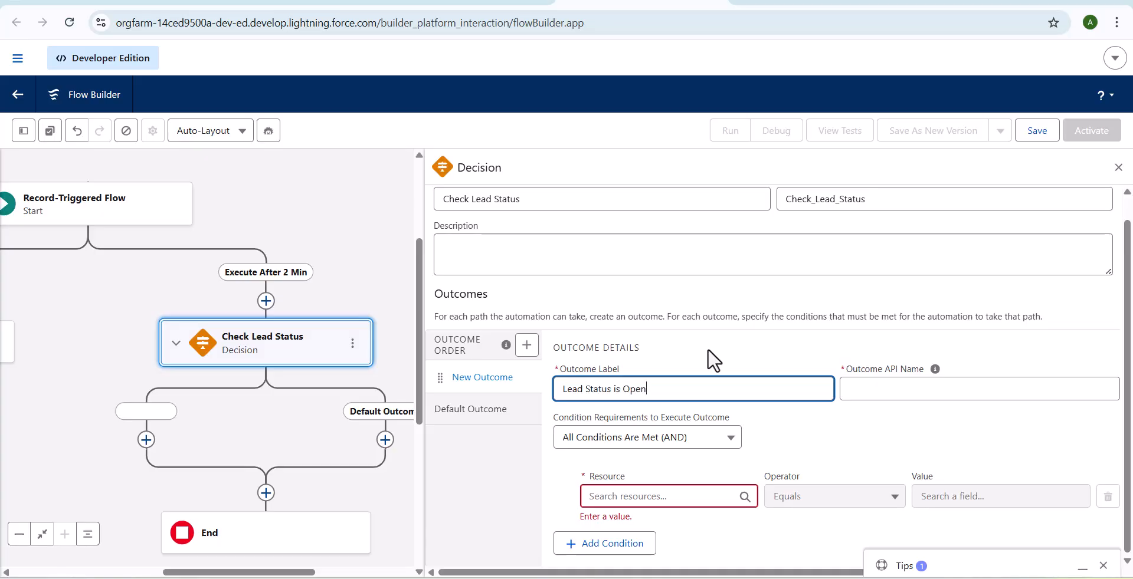
click(805, 441)
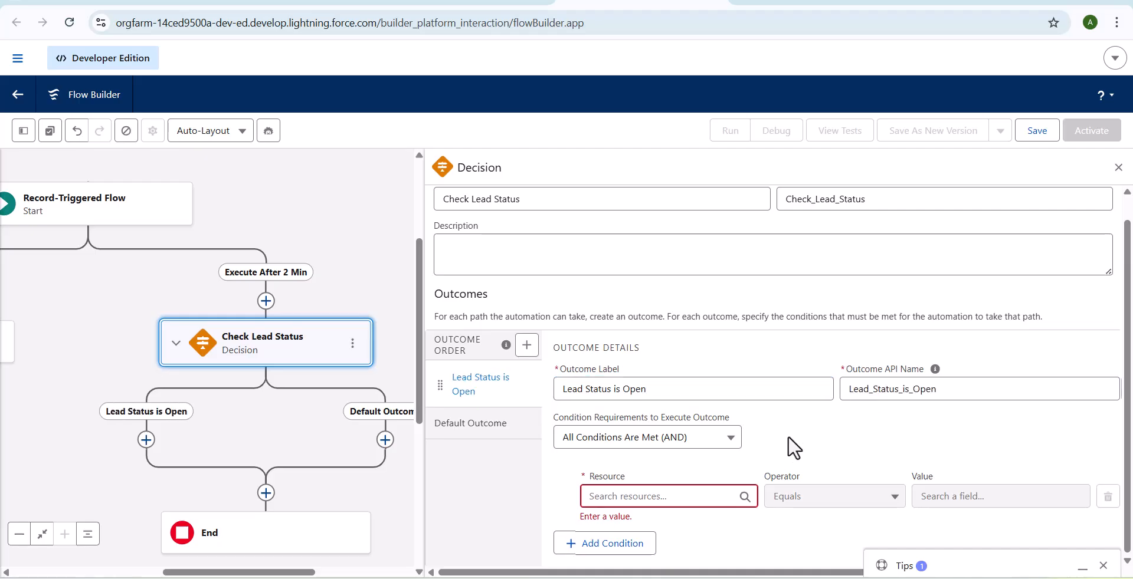
Set the outcome's condition to Triggering Lead > Status Equals Open - Not Contacted, and close the decision's settings
click(655, 497)
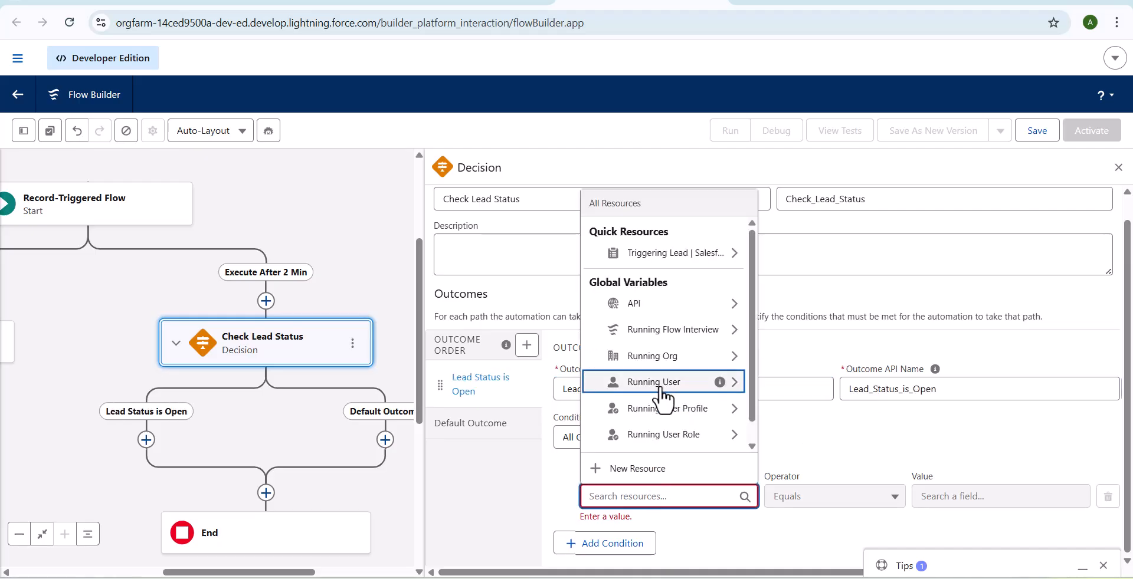
scroll(661, 366, up, 1)
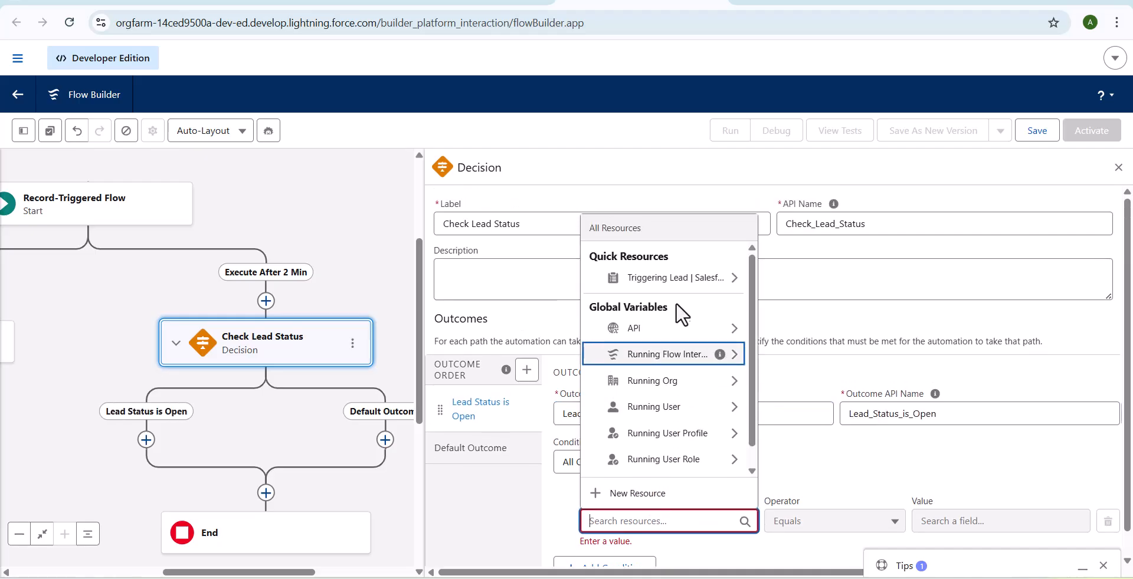
click(654, 277)
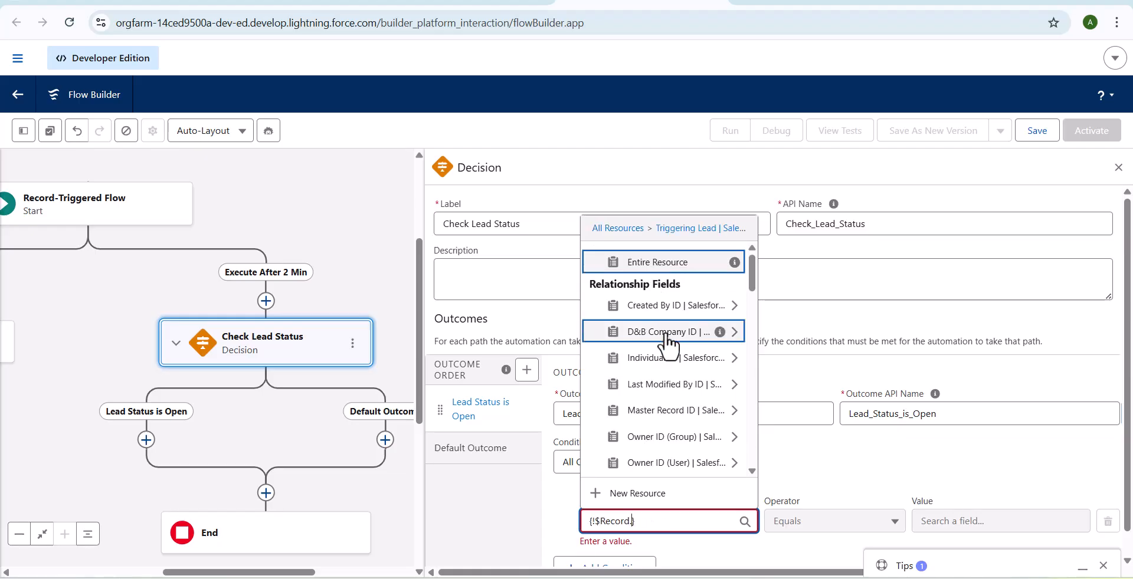
scroll(667, 348, down, 8)
scroll(693, 435, down, 6)
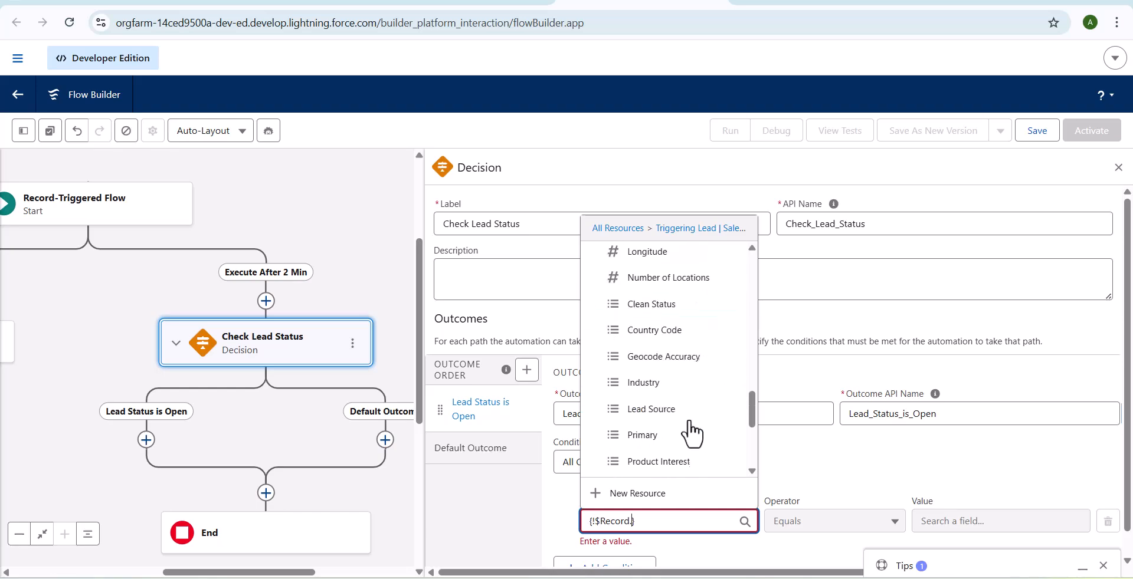
text(Statu)
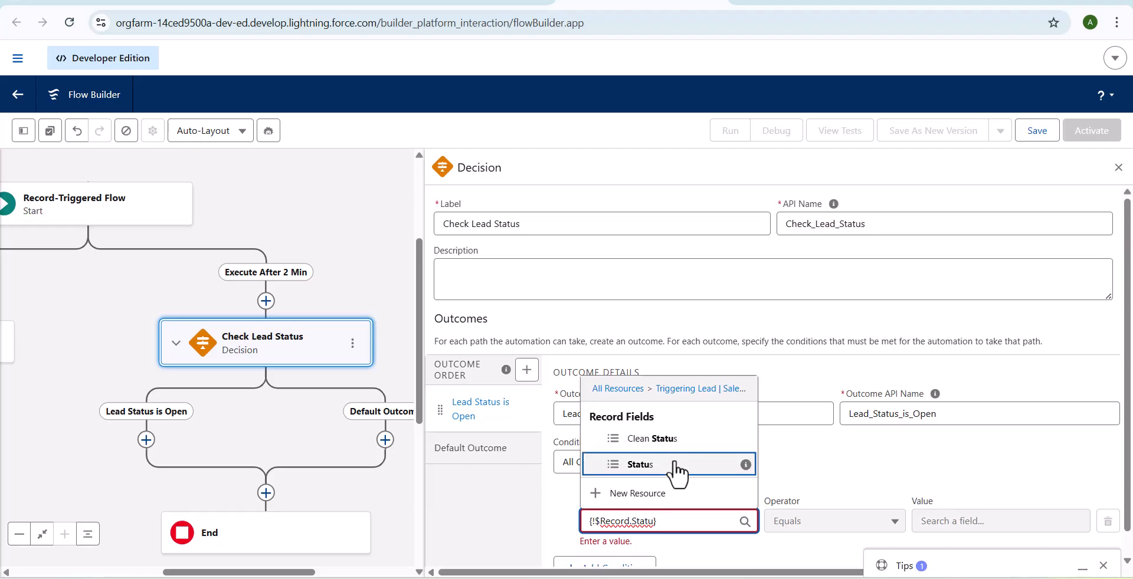
click(679, 465)
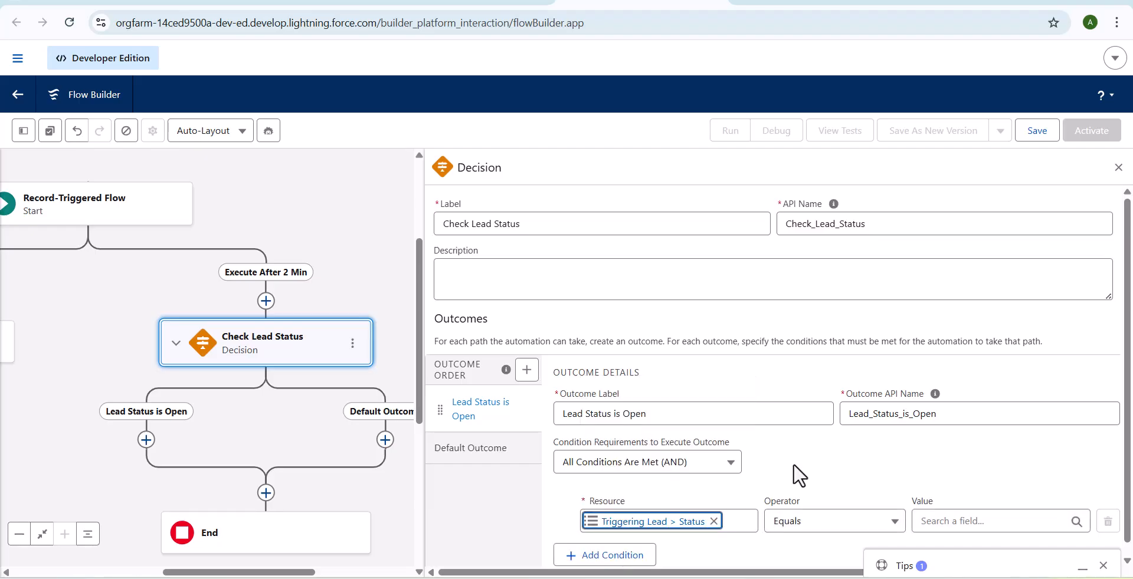
click(969, 527)
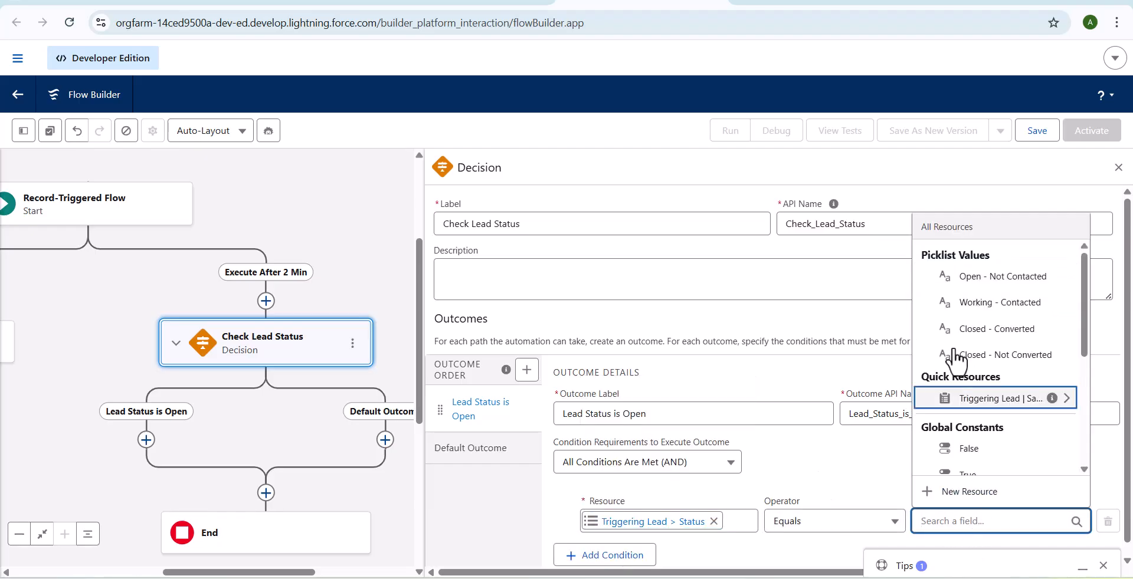
click(981, 278)
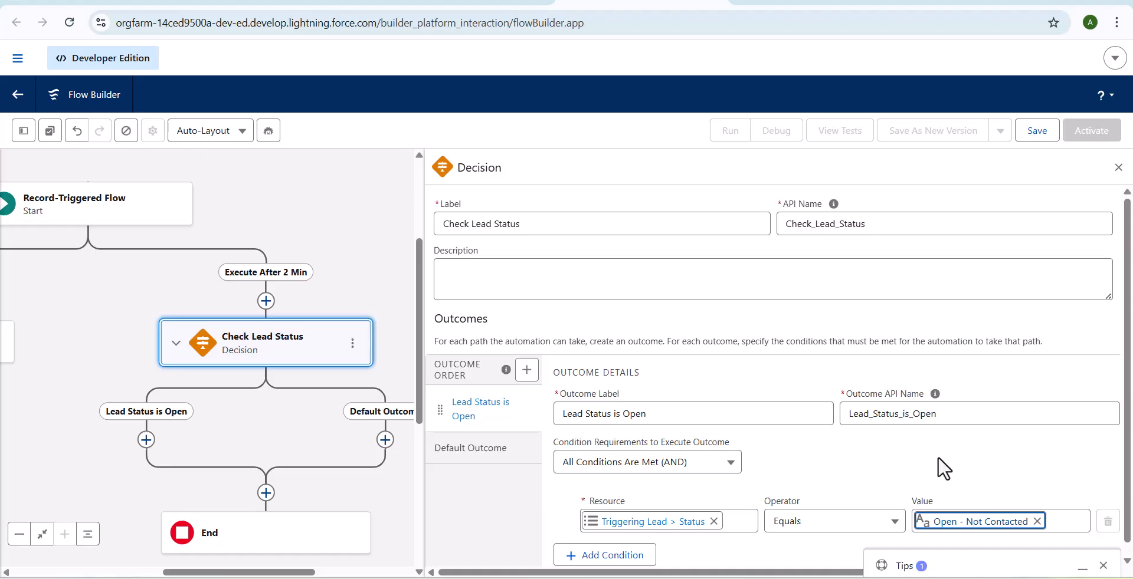
click(1118, 167)
Add a Send Email action on the Lead Status is Open path, labelled Send Email to Lead Owner with a matching API name
click(658, 317)
drag(659, 318, 819, 263)
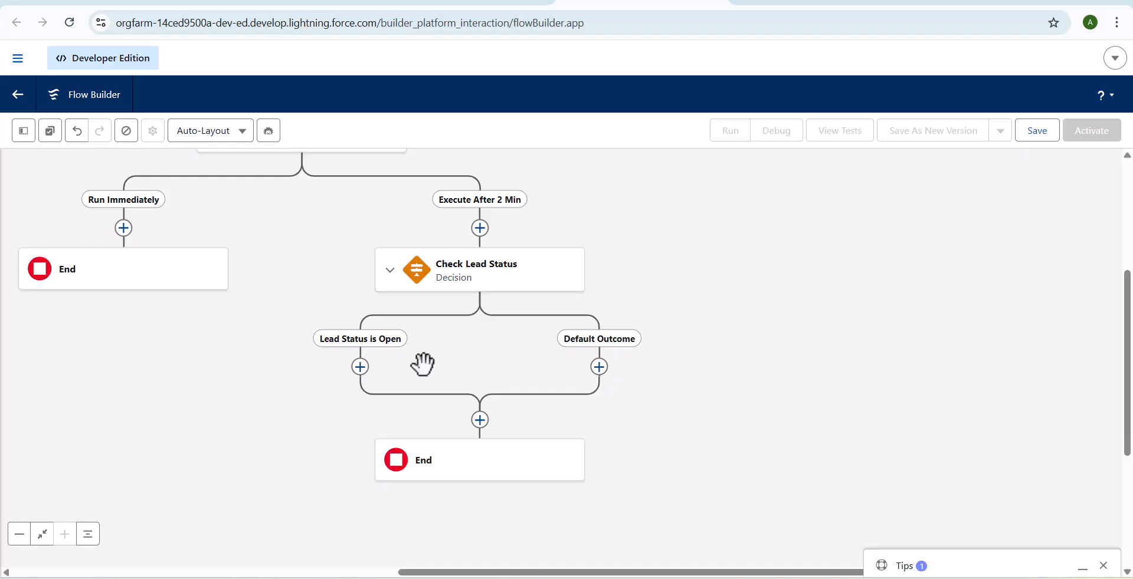
click(360, 367)
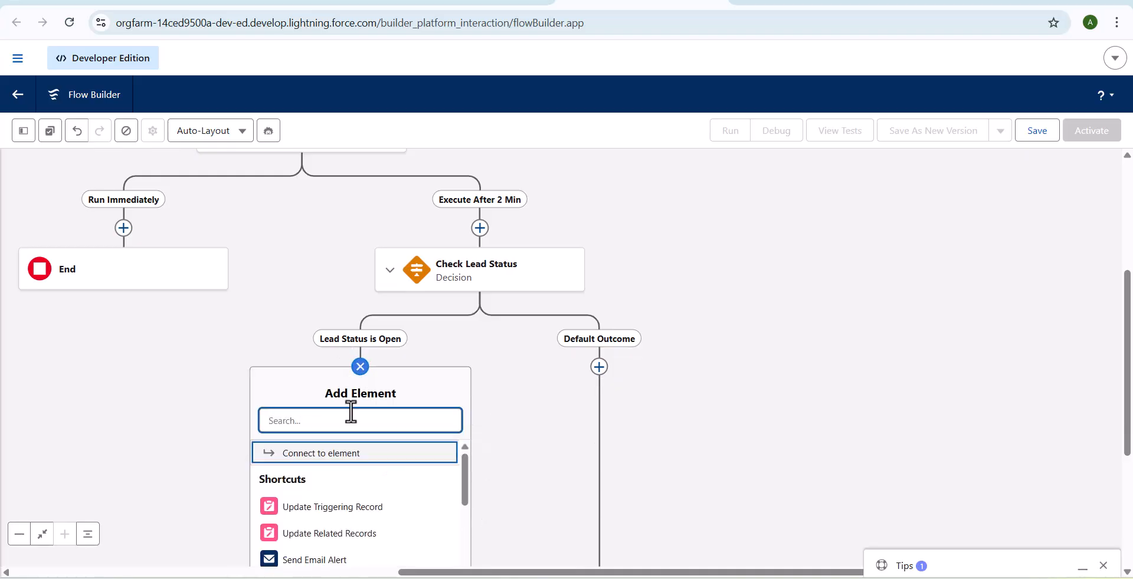
text(Send Email)
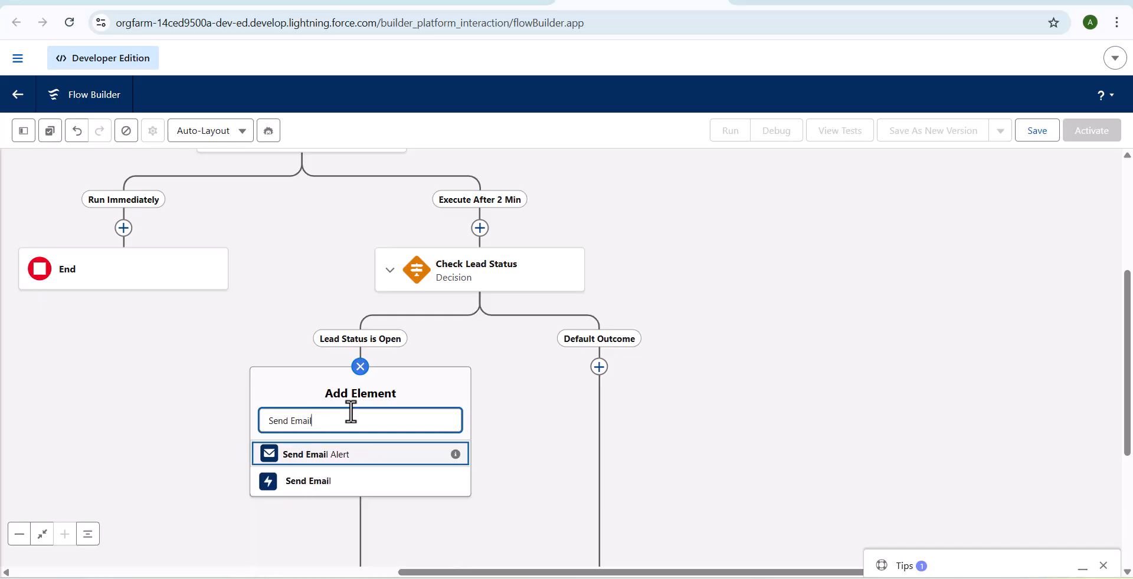
click(320, 485)
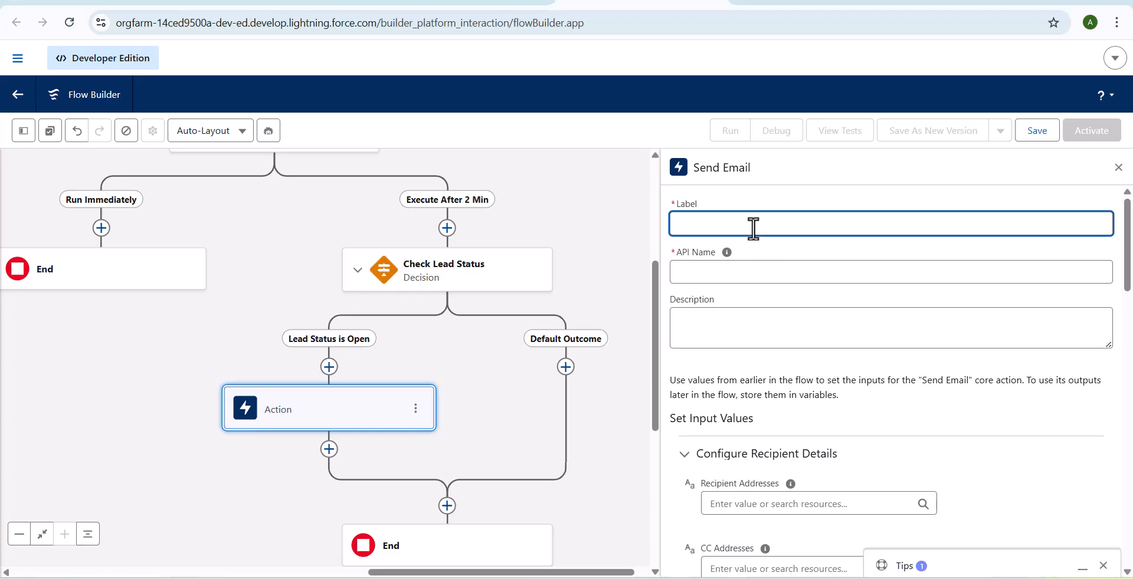
text(Send Email to Lead Owner)
click(769, 258)
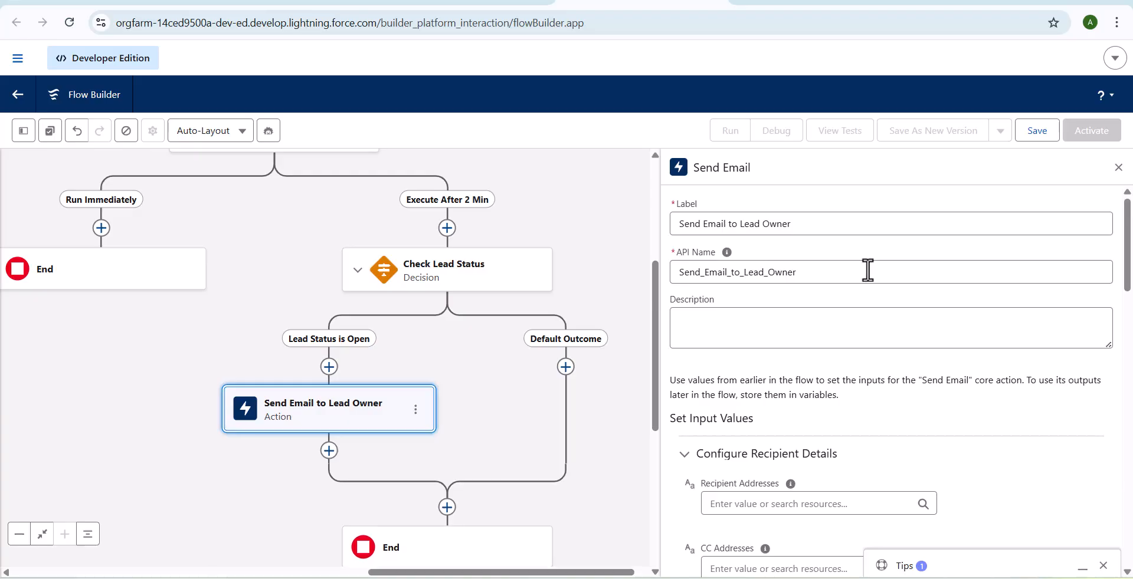
Set the email action's recipient address to Triggering Lead > Owner ID (User) > Email
scroll(871, 275, down, 4)
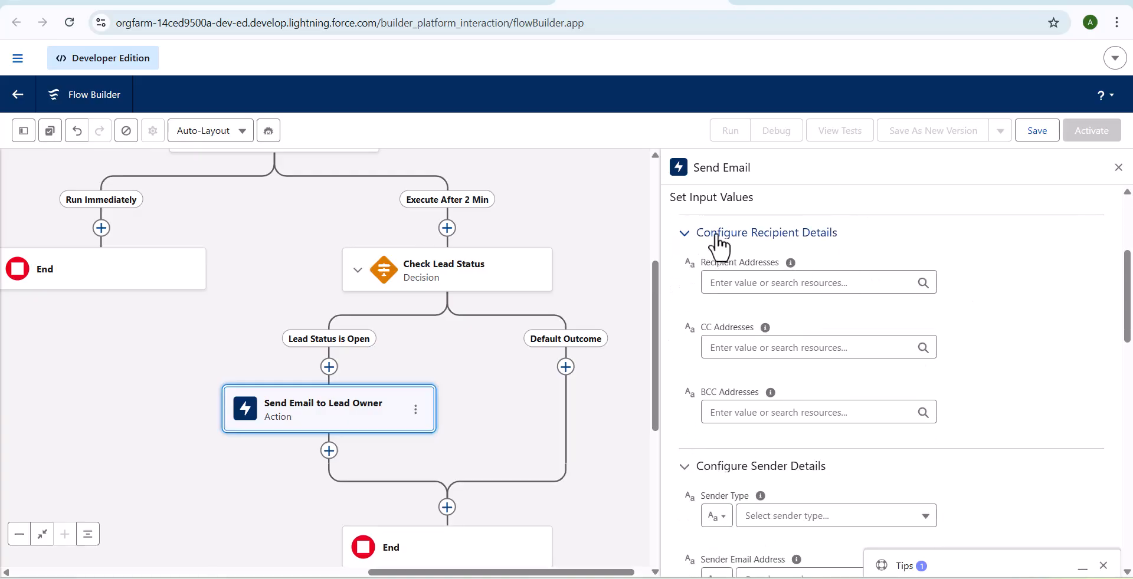
click(762, 283)
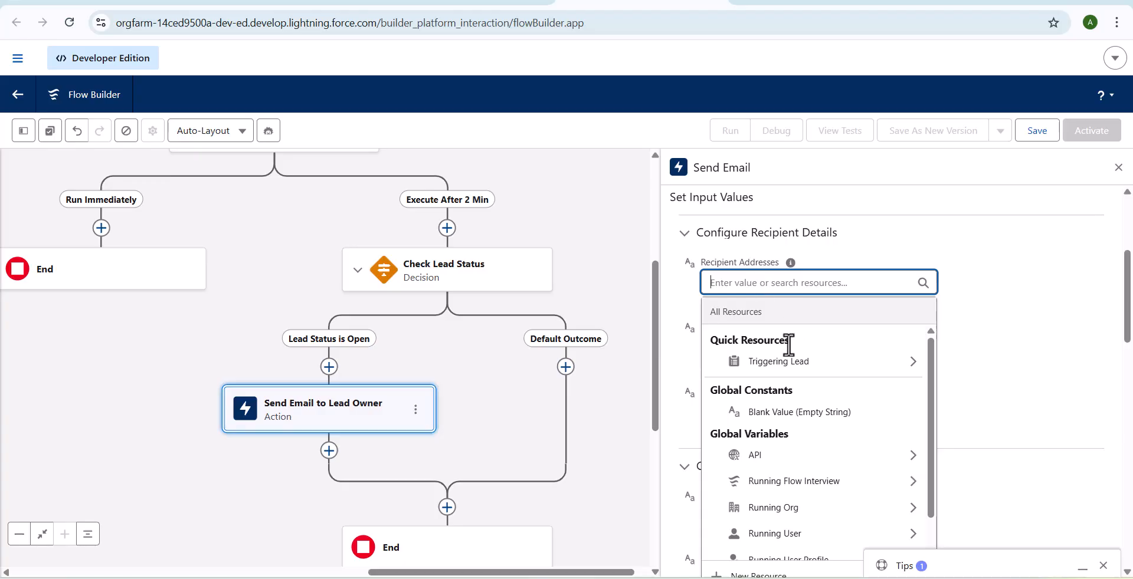
click(807, 366)
scroll(838, 369, down, 5)
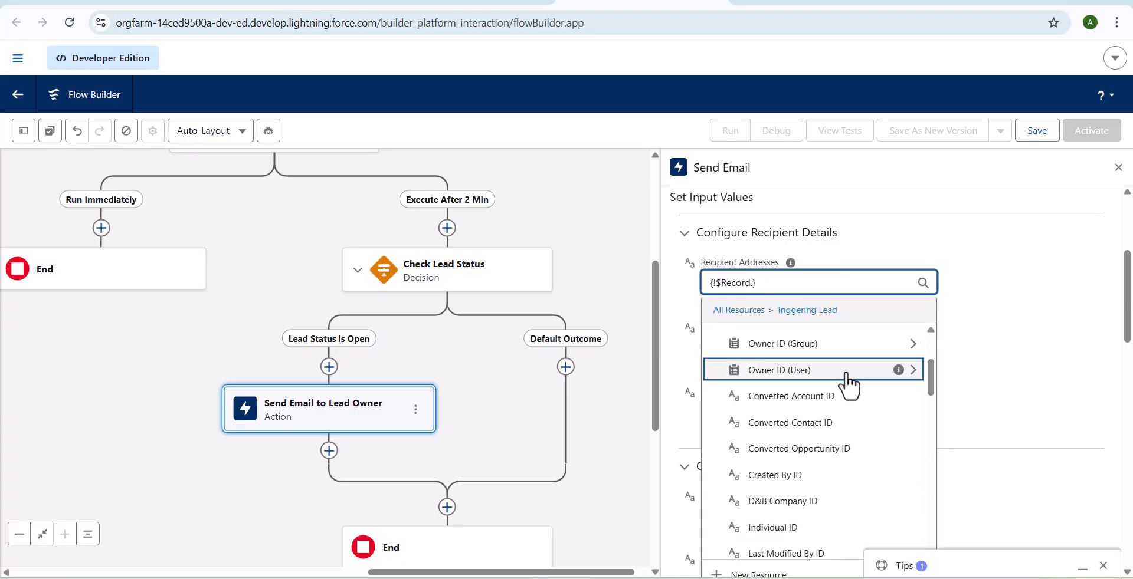
click(850, 372)
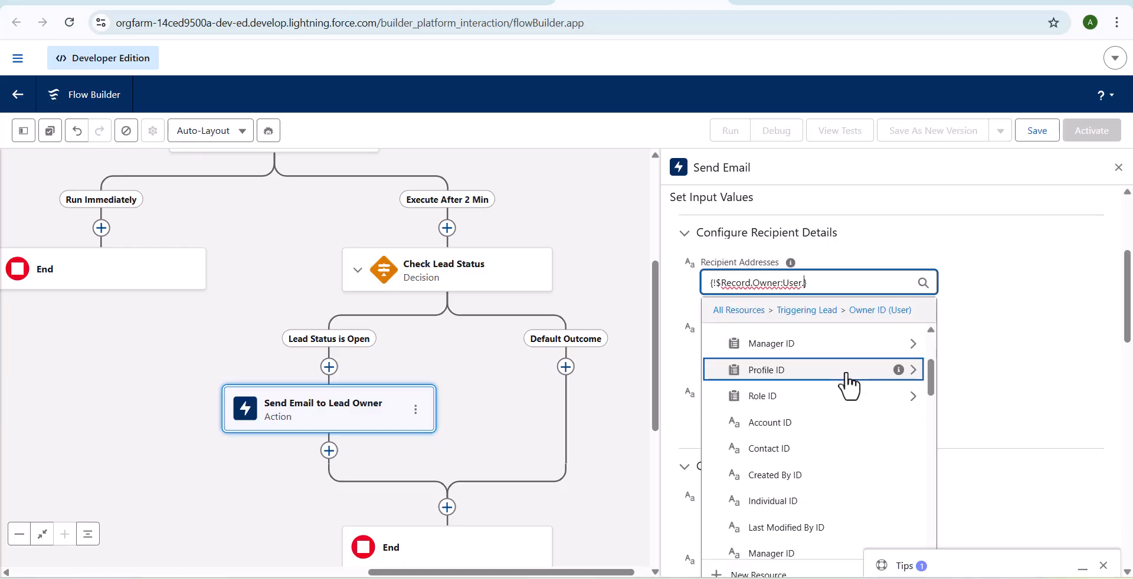
text(Email)
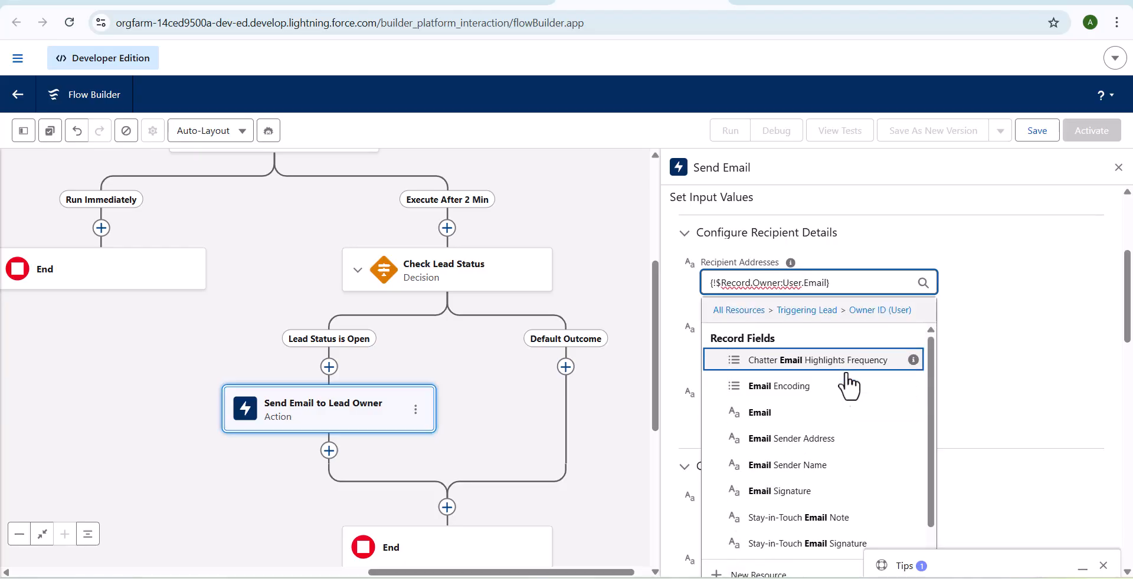
click(813, 414)
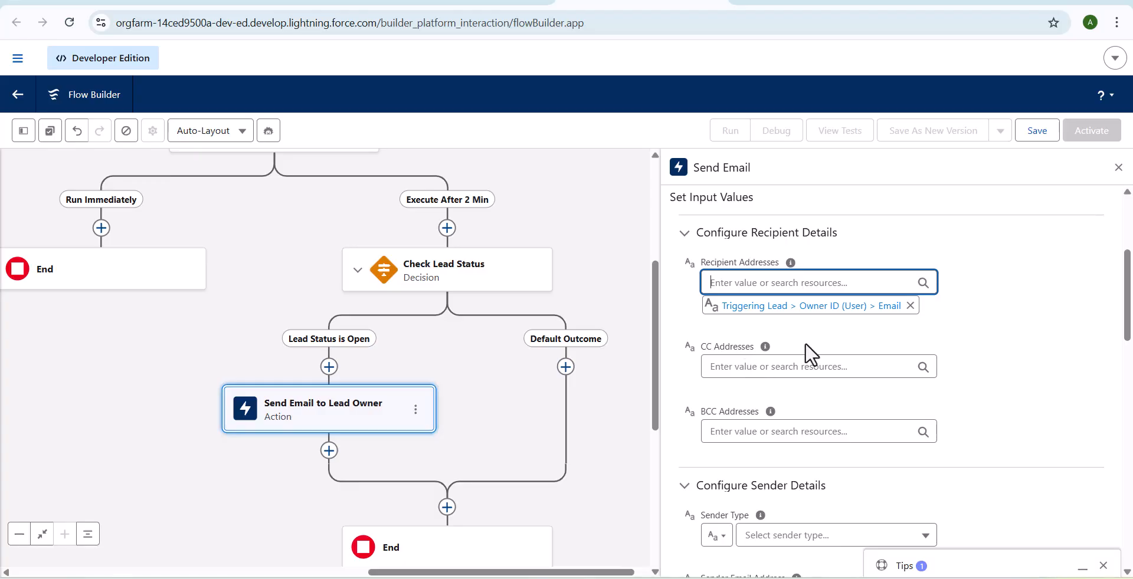
Switch the email's Sender Type to a searched resource and set it to Running User > Id
scroll(837, 367, down, 3)
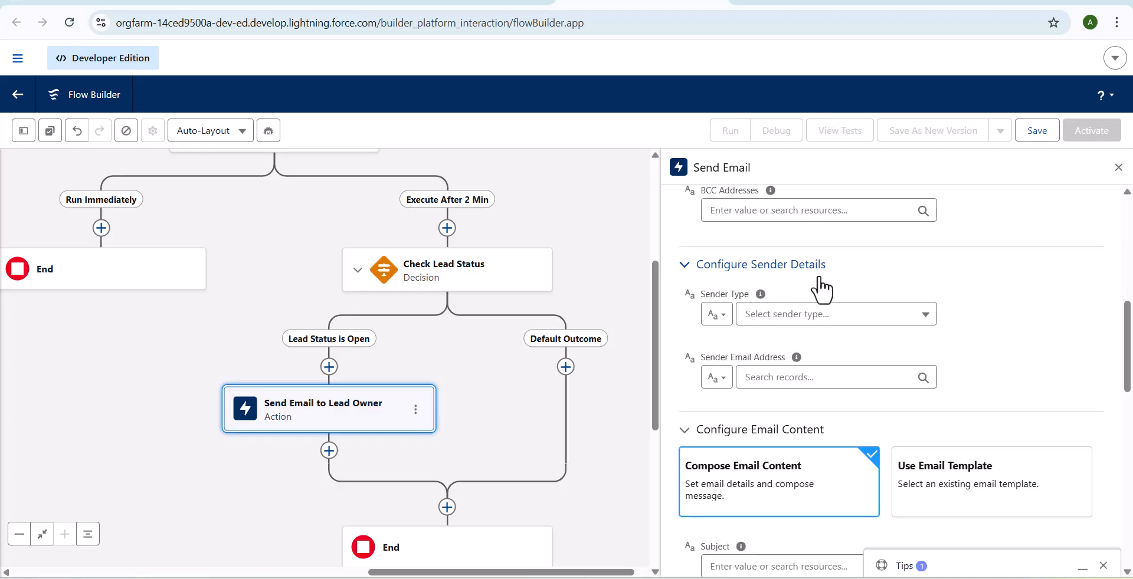
click(717, 316)
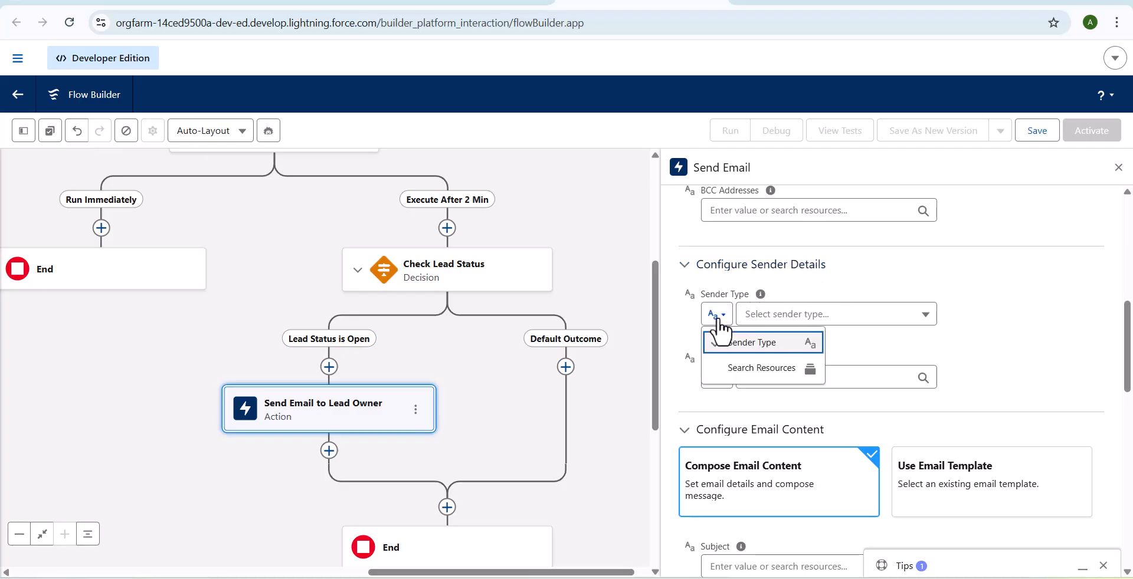
click(743, 371)
click(777, 318)
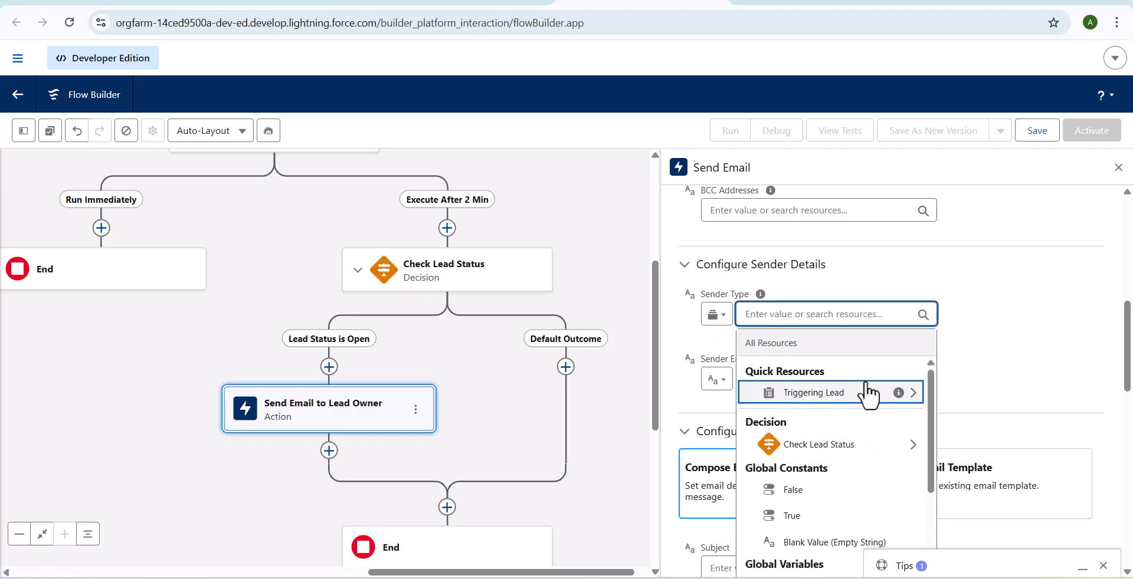
scroll(868, 408, down, 3)
scroll(870, 420, down, 3)
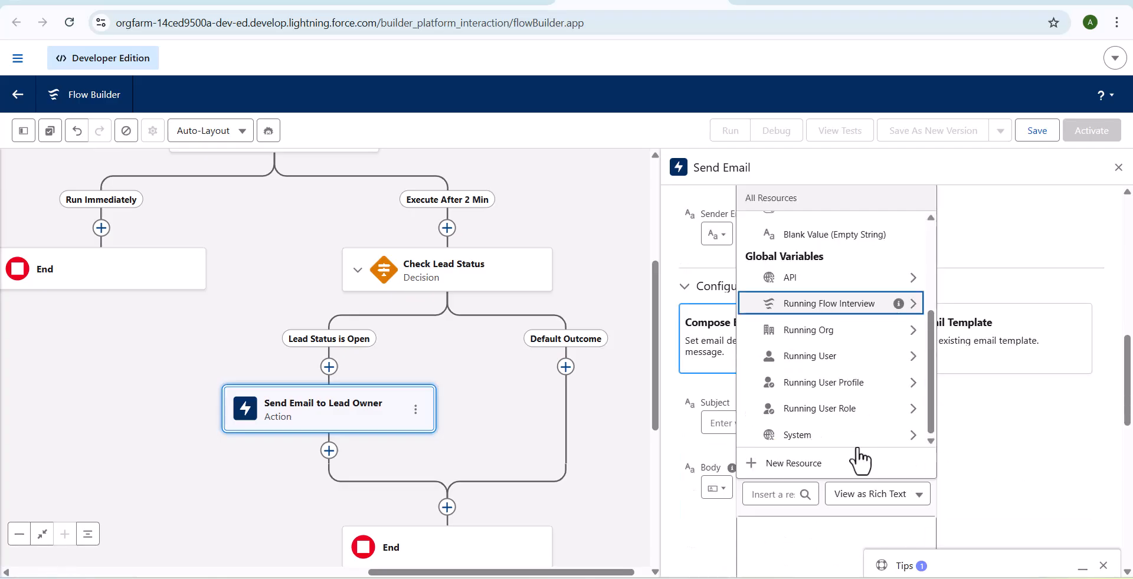
click(855, 356)
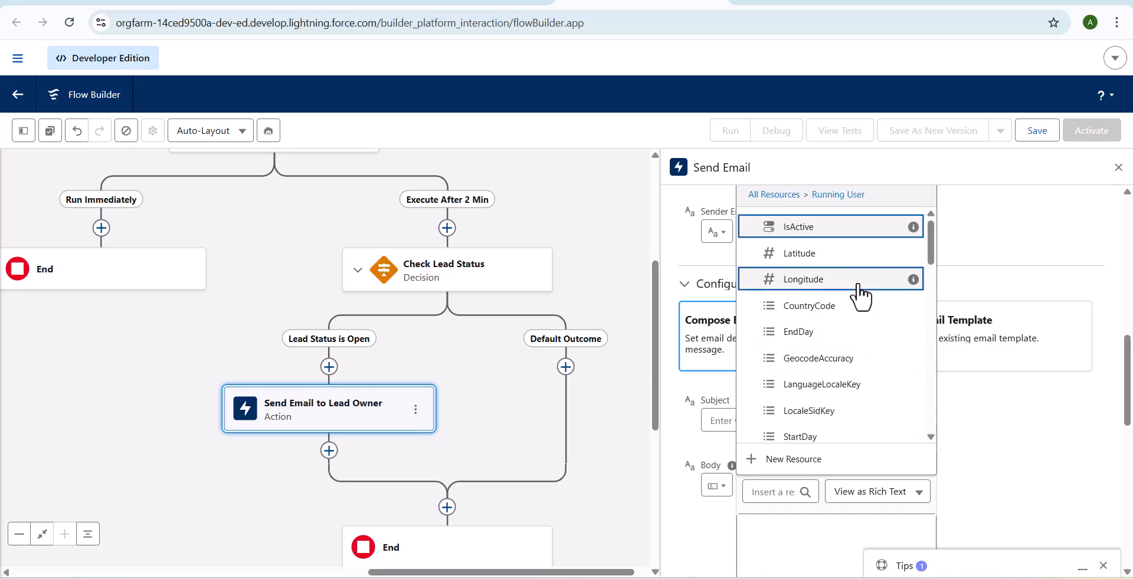
text(Email)
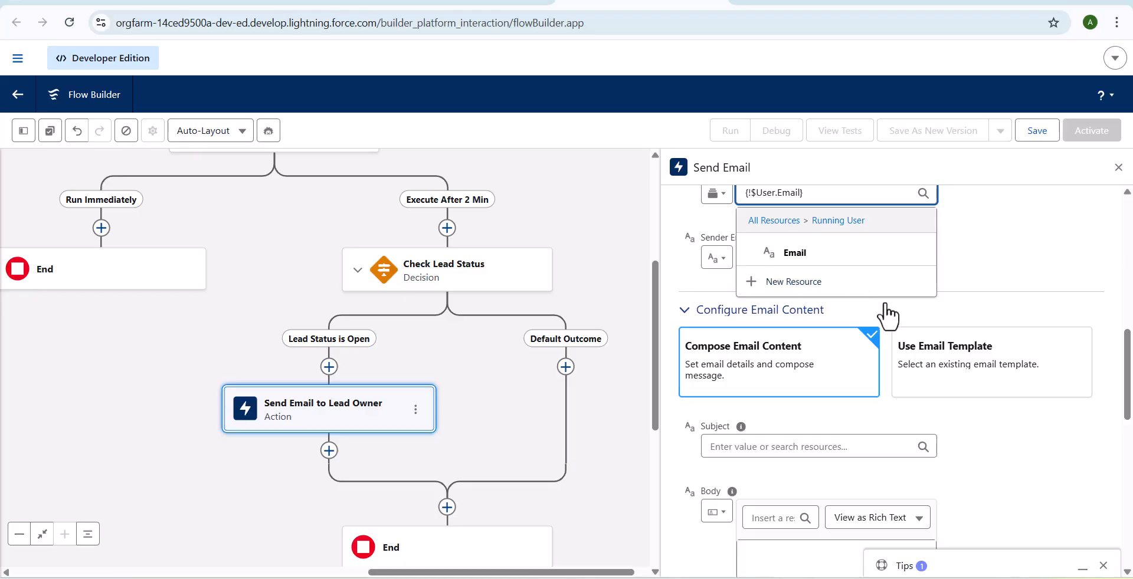
click(848, 254)
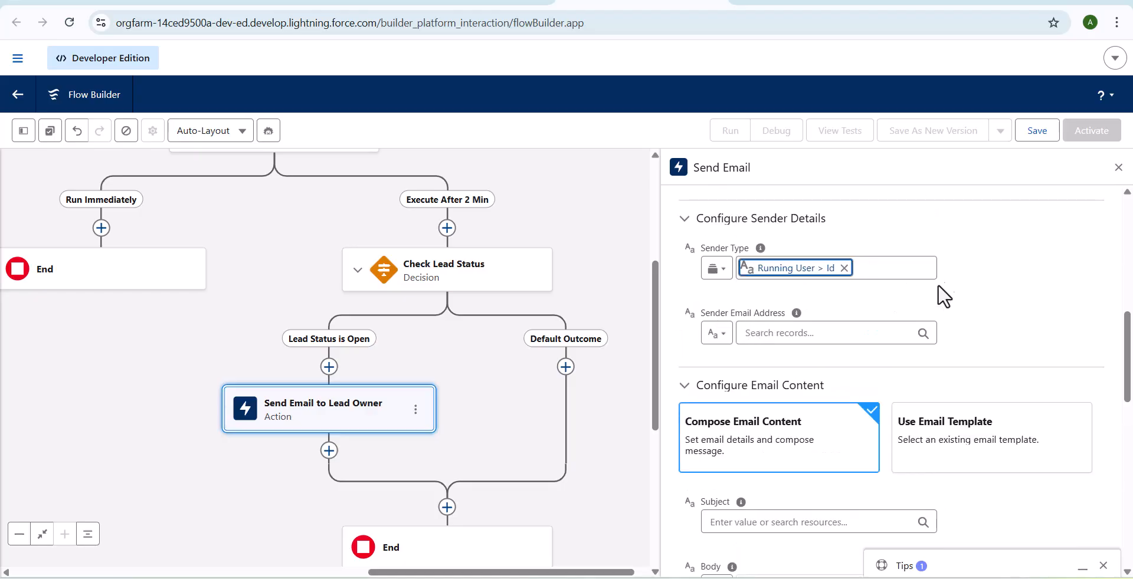
Switch the Sender Email Address to a searched resource and set it to Running User > Email
click(730, 341)
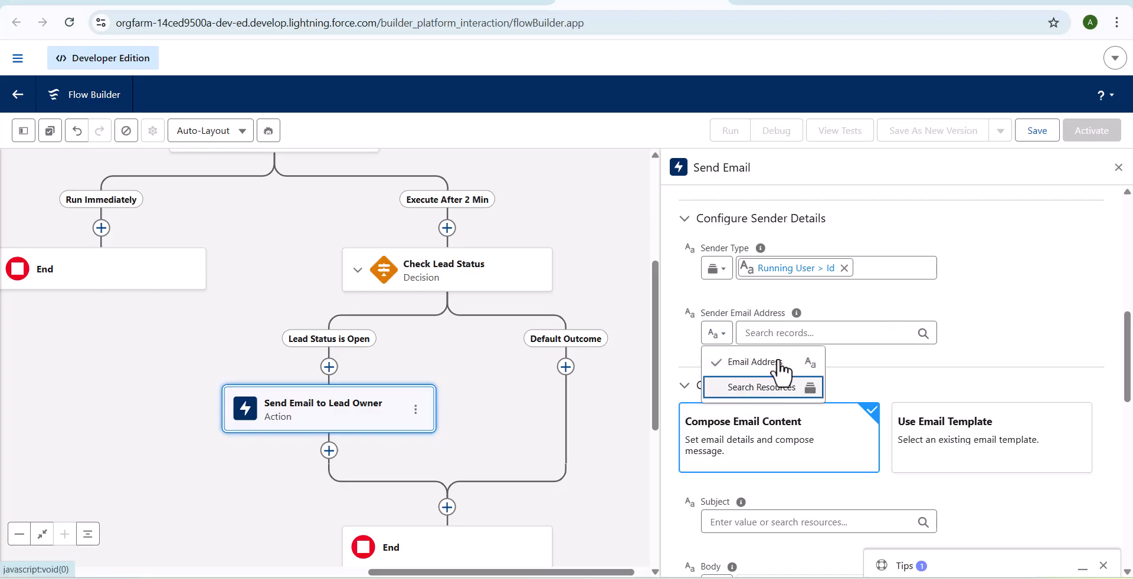
click(767, 386)
click(794, 338)
scroll(867, 430, down, 5)
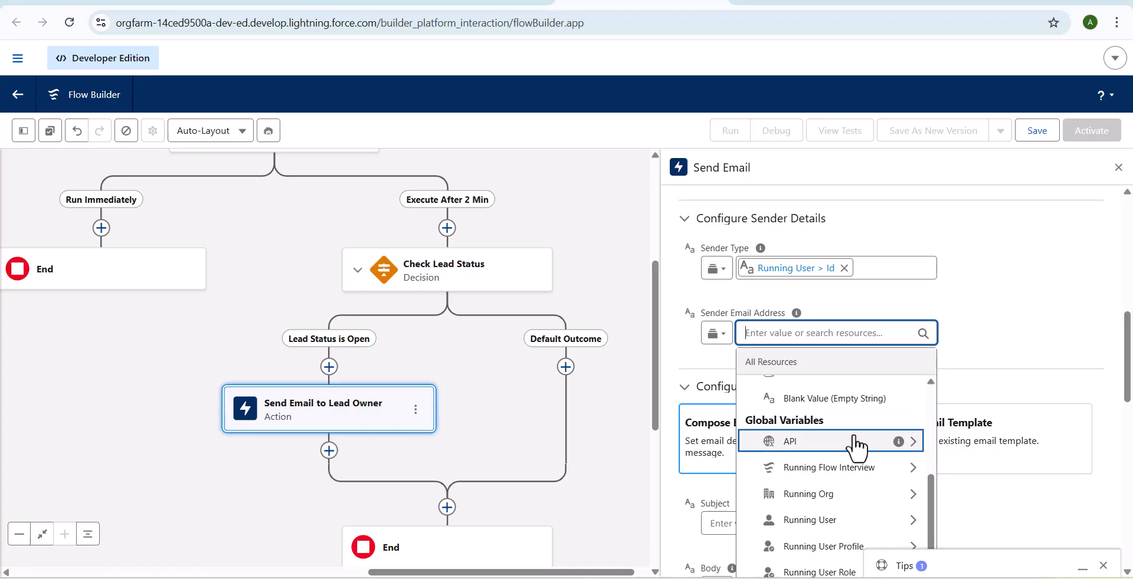
click(853, 522)
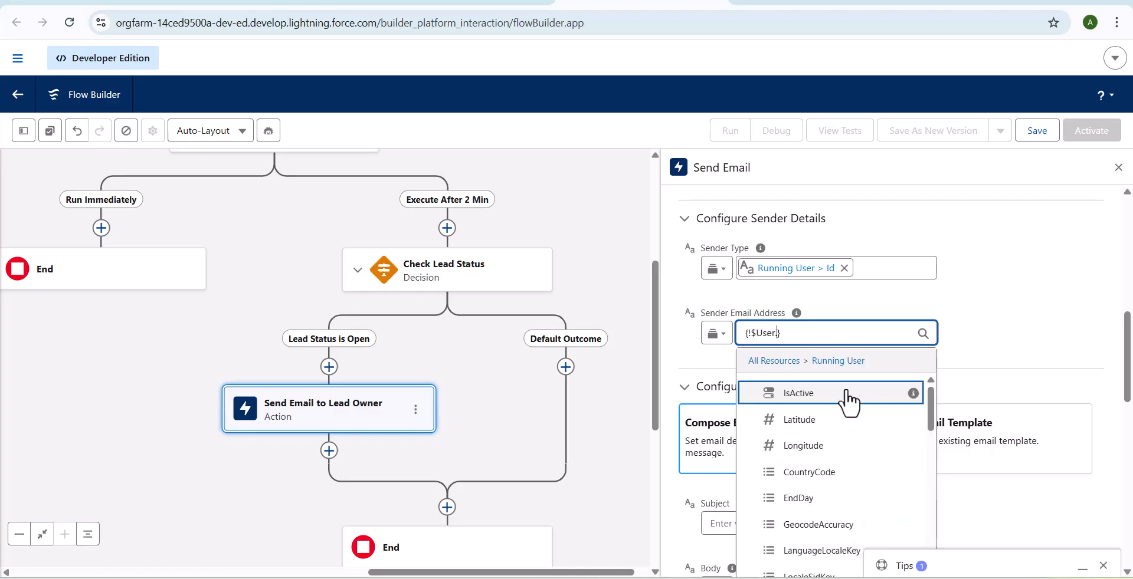
scroll(850, 437, down, 2)
scroll(866, 499, down, 3)
text(email)
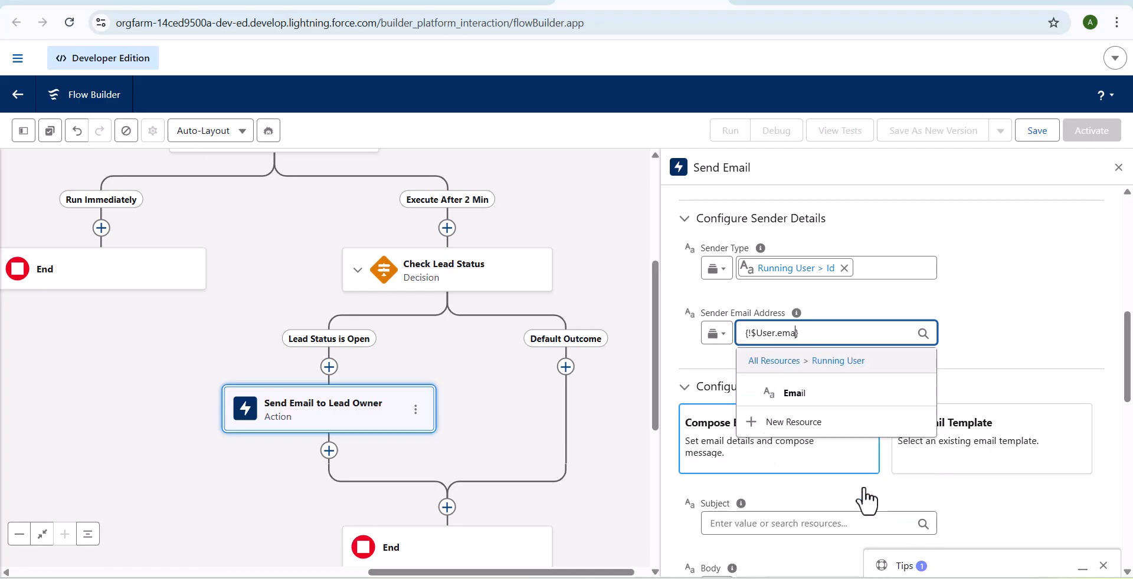
click(845, 394)
Set the email's subject to Lead Follow Up, keeping Compose Email Content as the content option
scroll(1000, 292, down, 5)
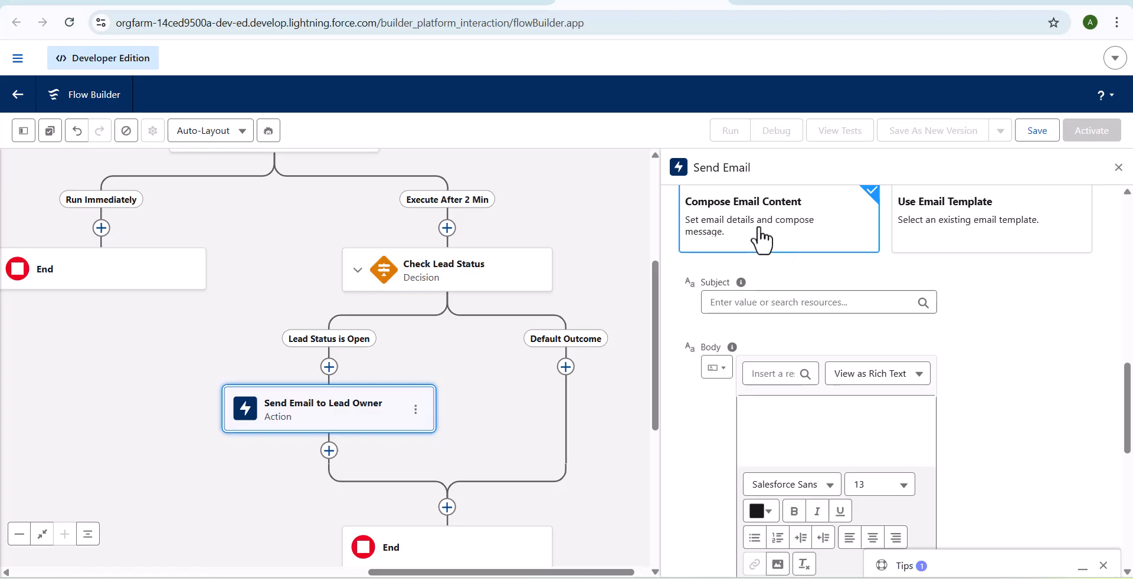
click(784, 305)
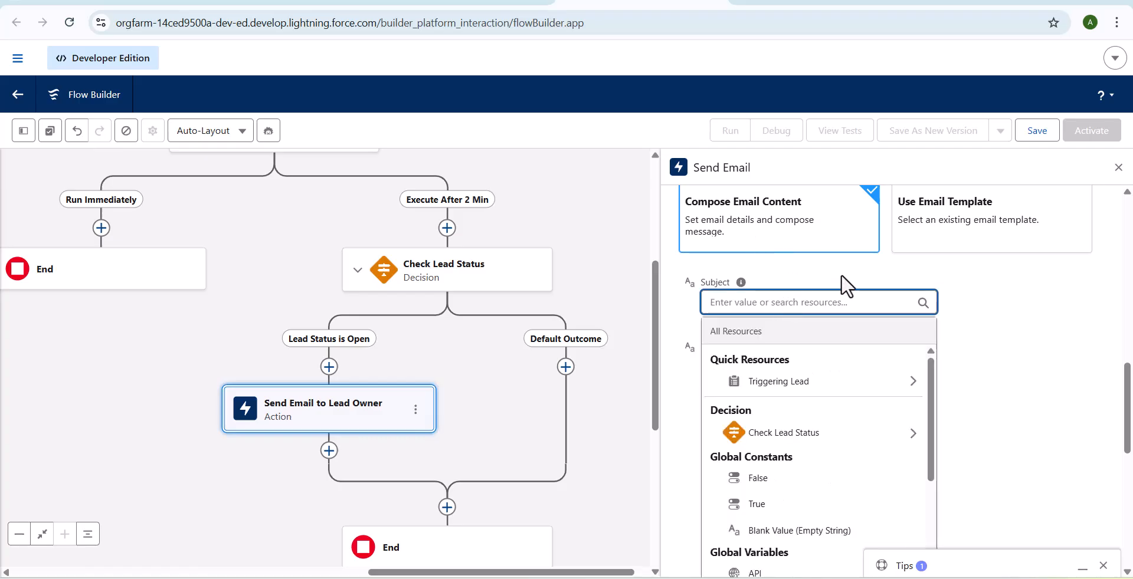
text(Lead)
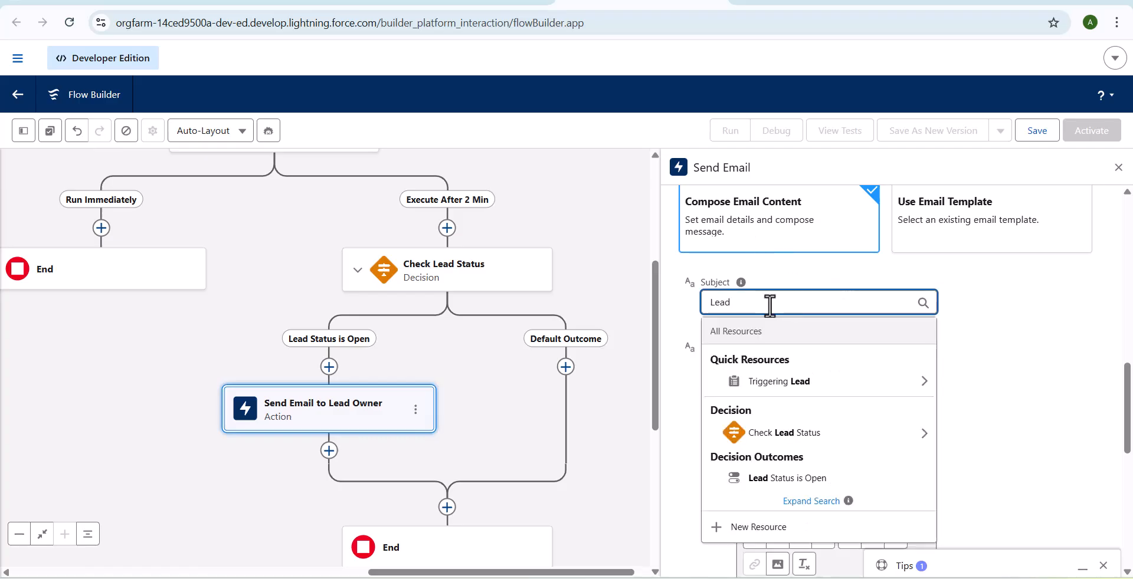
text( Foll)
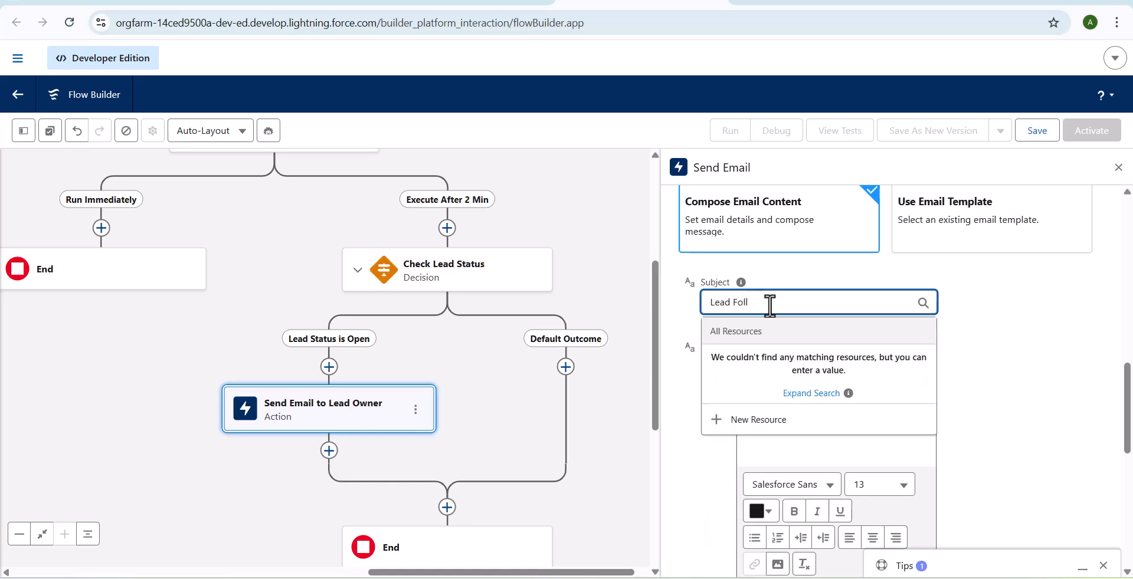
text(ow Up)
Switch the email body editor to View as Plain Text and enlarge its text area
scroll(1042, 333, down, 3)
scroll(1042, 334, up, 3)
scroll(1039, 334, down, 3)
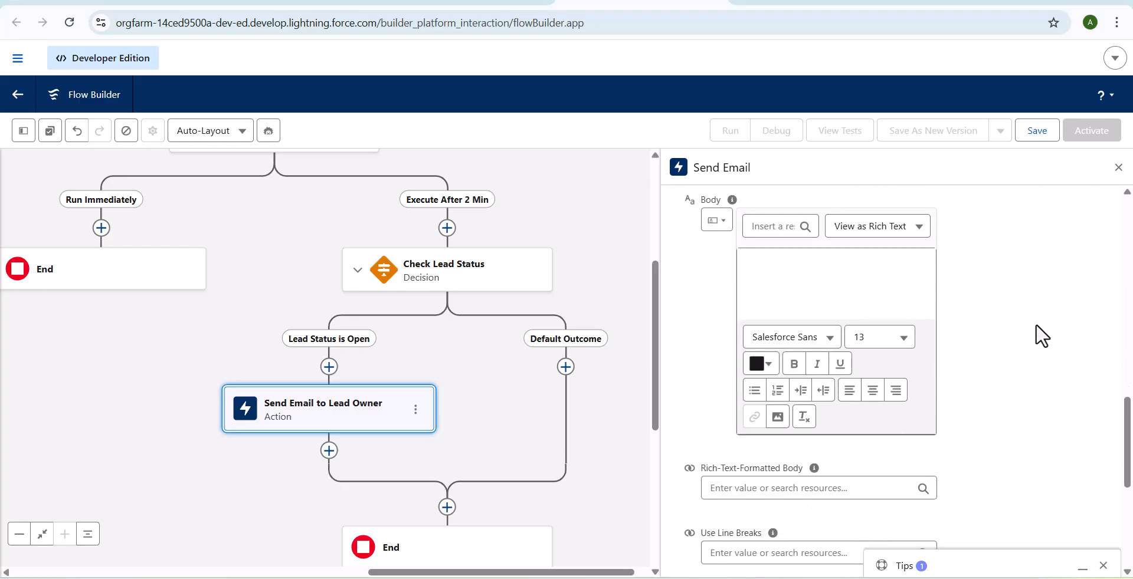
click(901, 233)
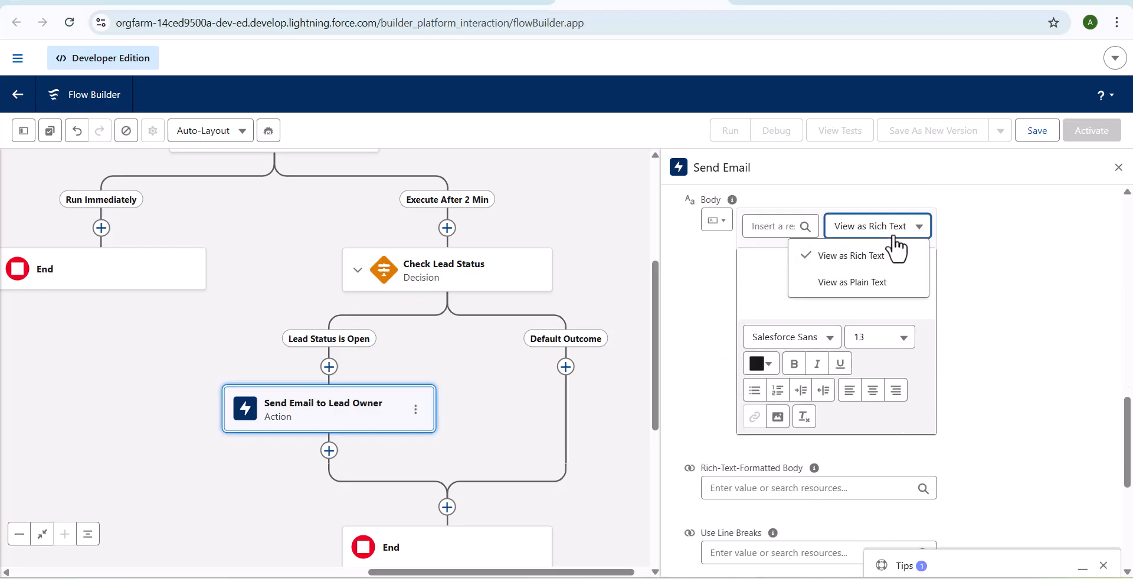
click(899, 232)
click(905, 231)
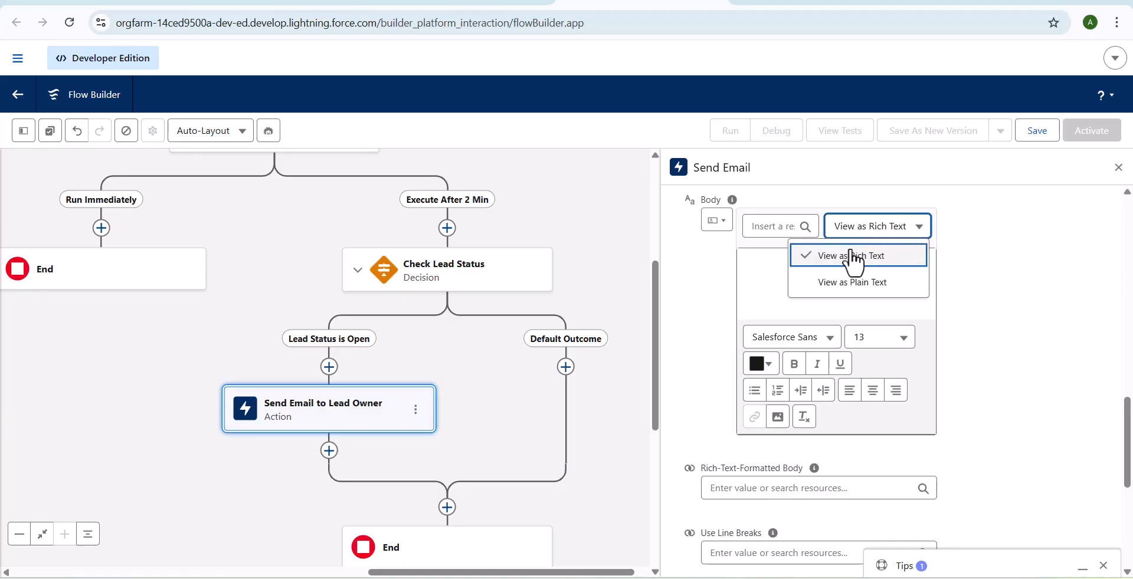
click(864, 283)
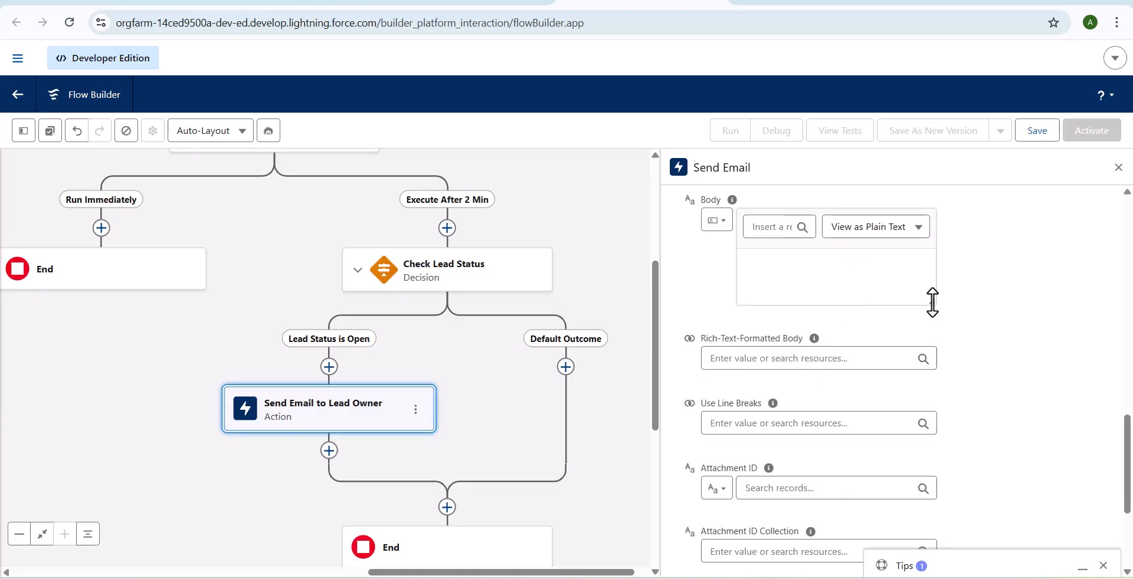
drag(932, 303, 953, 444)
Begin the email body with Hello followed by the Triggering Lead > Owner ID (User) > First Name merge field
click(808, 270)
text(Hello)
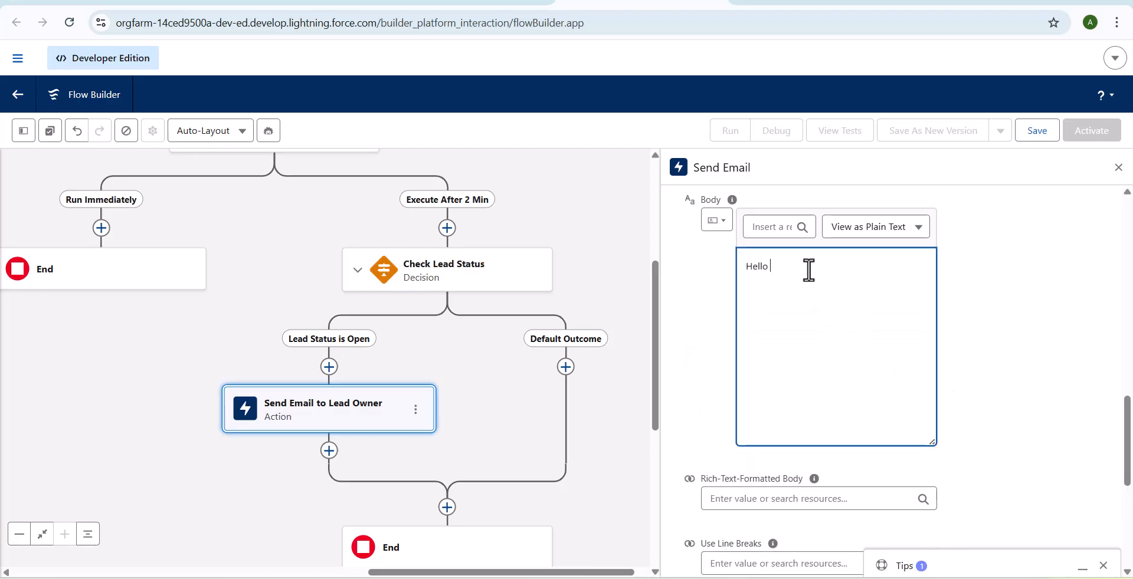
click(784, 228)
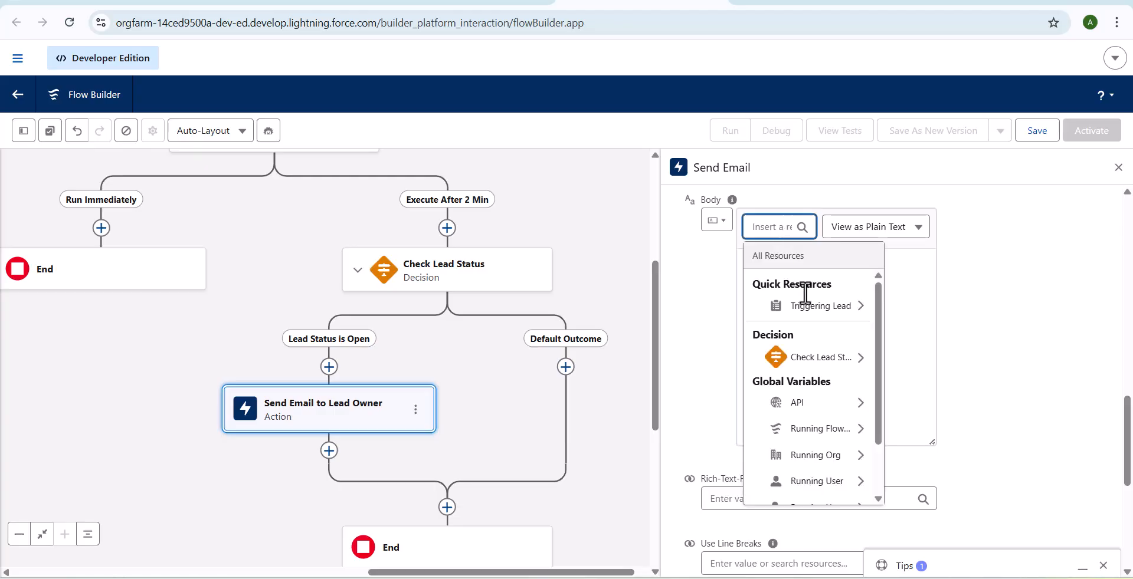
click(809, 313)
scroll(814, 354, down, 2)
scroll(814, 347, down, 2)
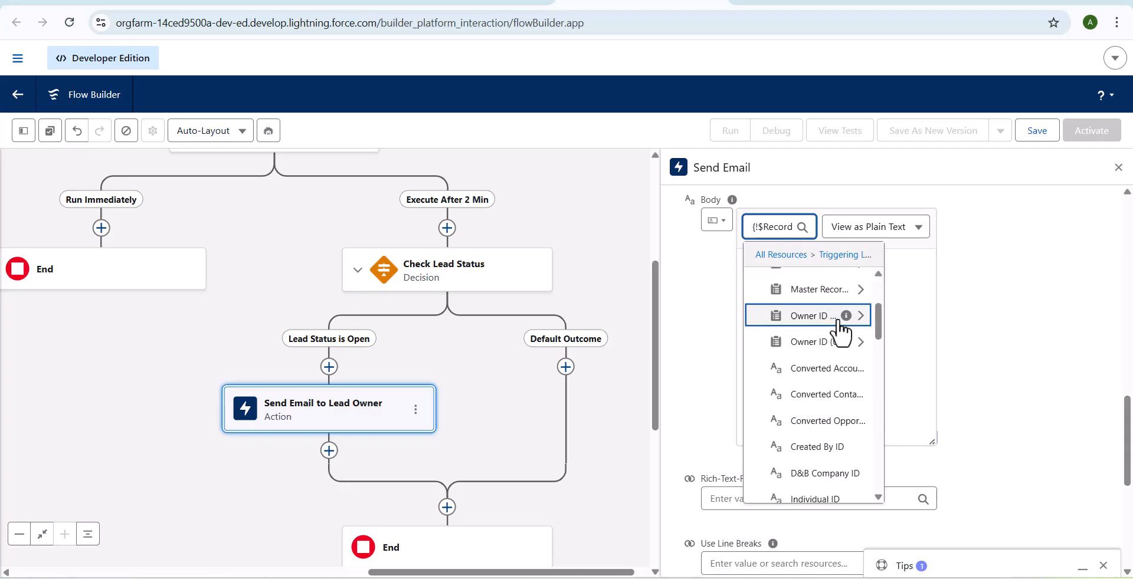
click(824, 348)
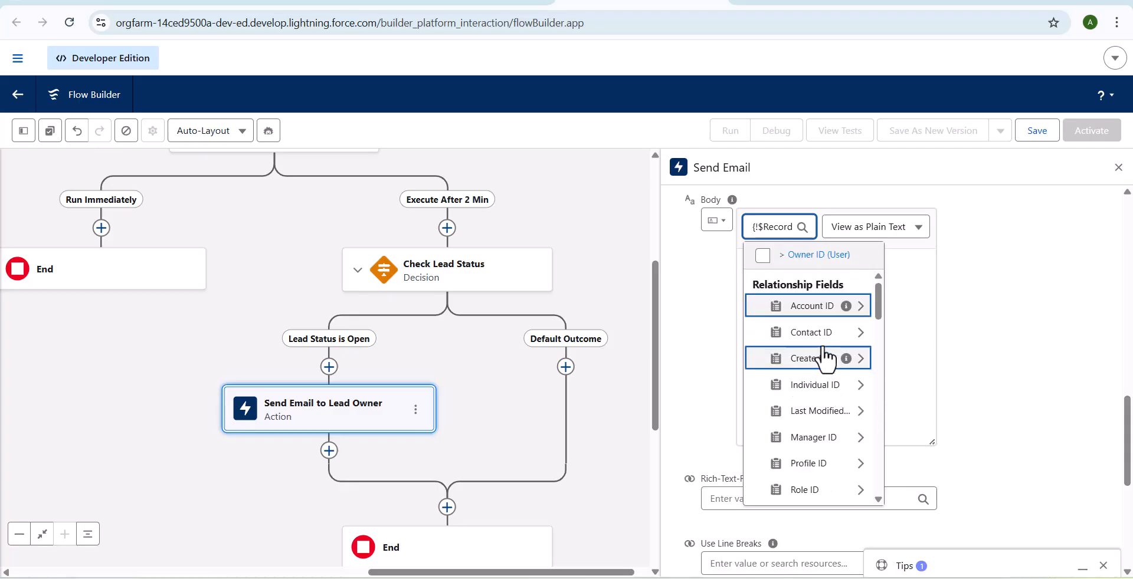
text(Name)
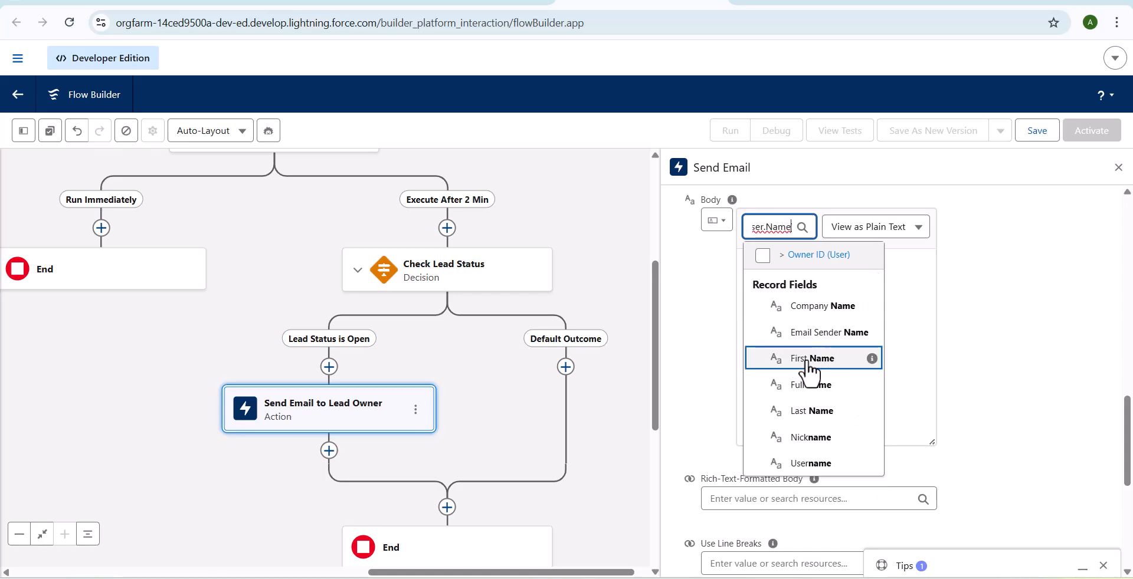
click(811, 370)
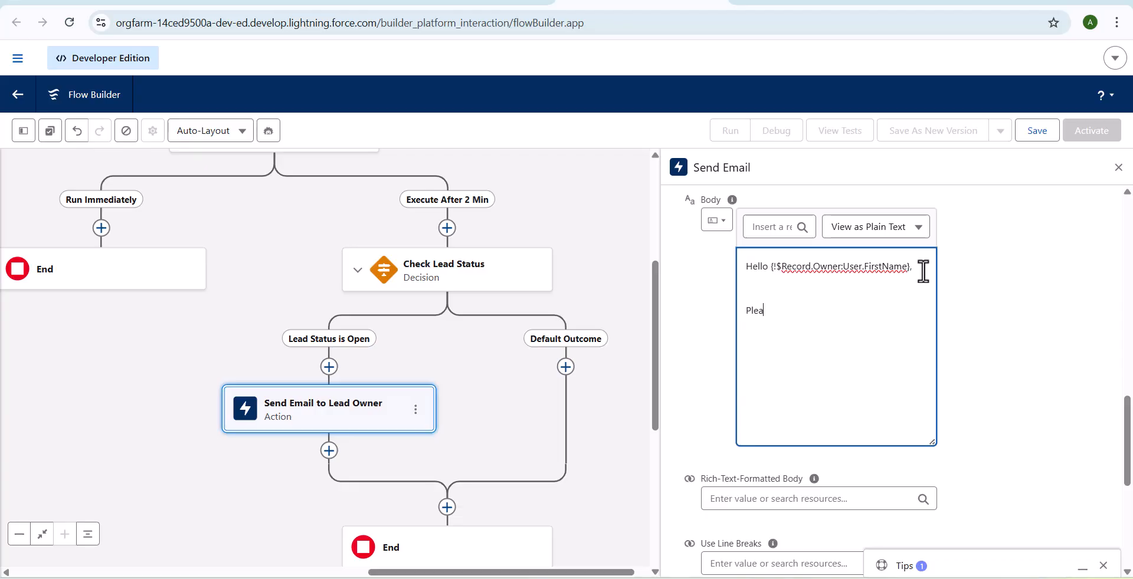
Below the greeting, add "Please follow up the lead" followed by the Triggering Lead > First Name merge field
text(follow up the lead)
click(774, 224)
click(805, 307)
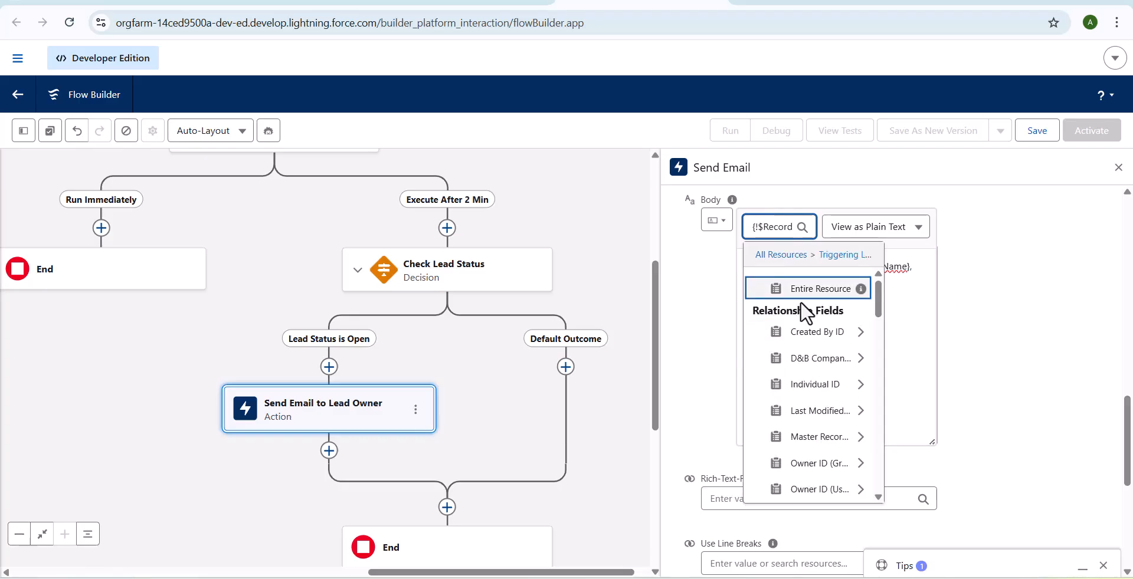
text(.name)
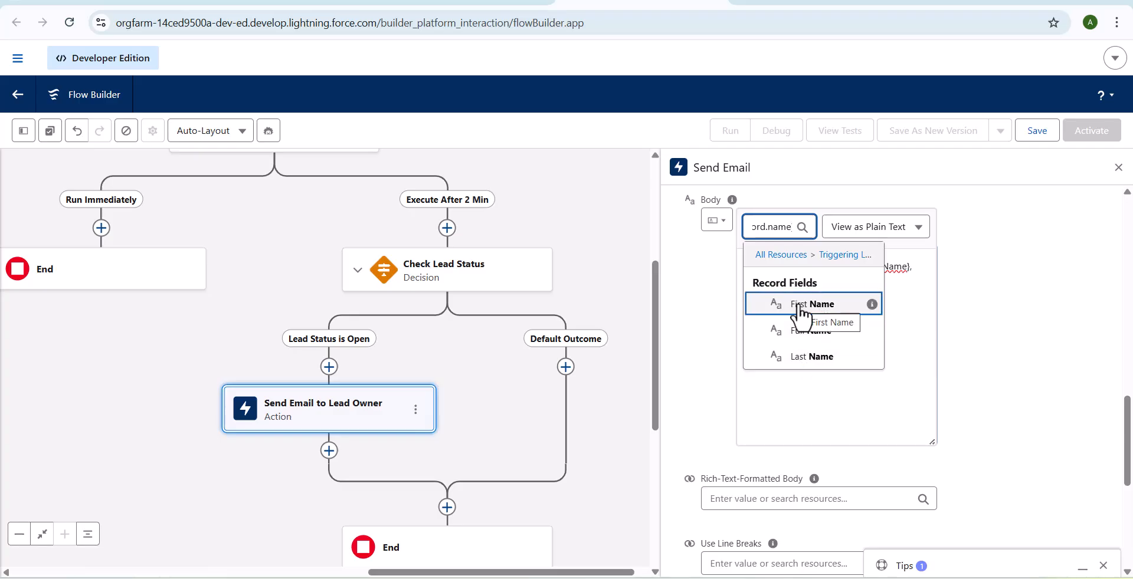
click(803, 305)
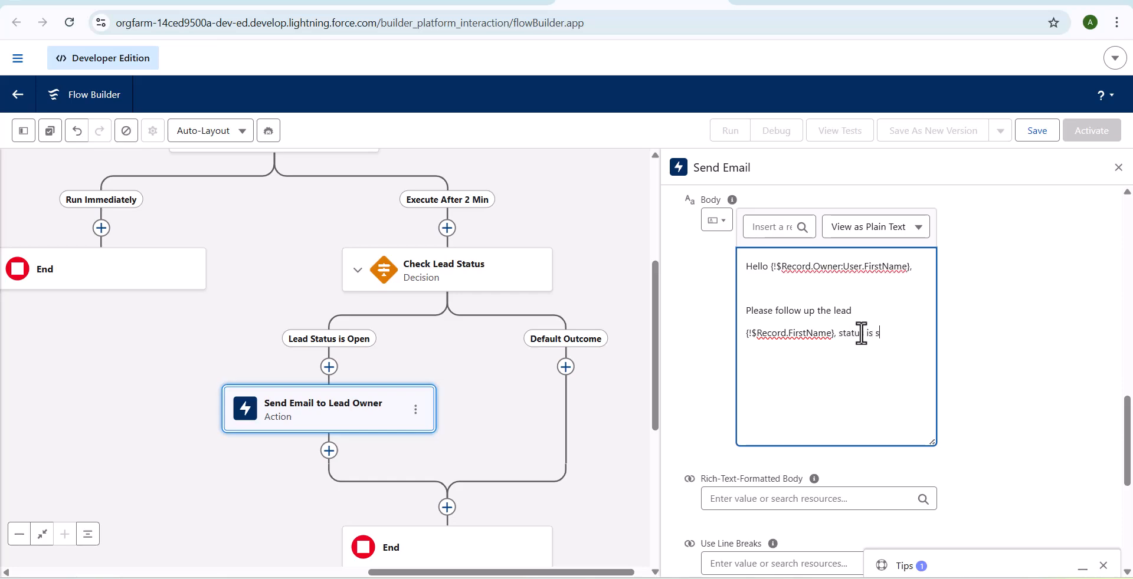
Continue the body sentence with ", status is still" and the triggering lead's Status merge field
text(, status is still)
click(787, 224)
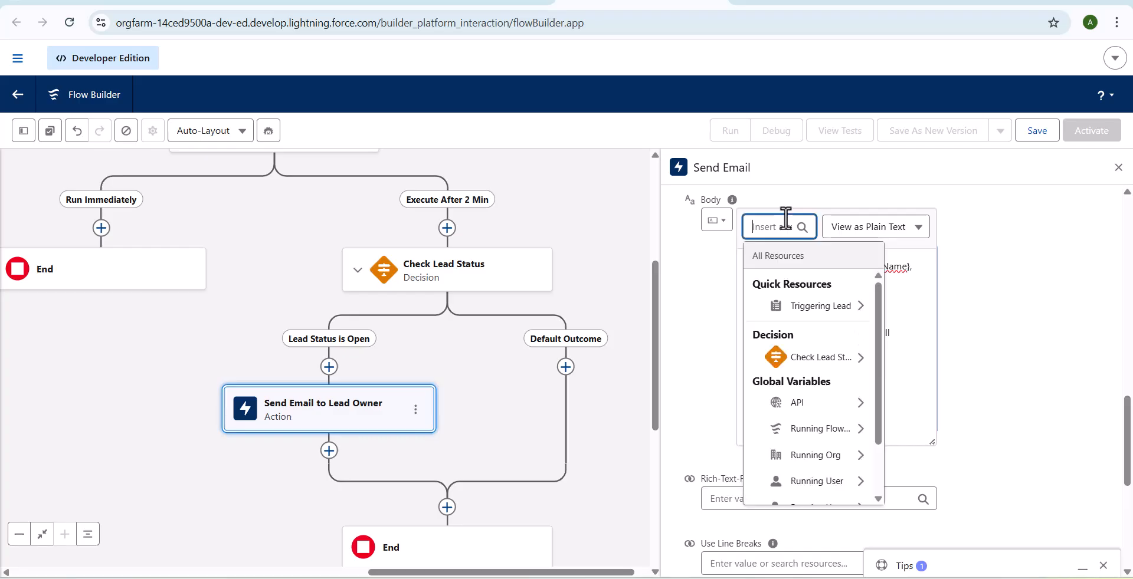
click(806, 307)
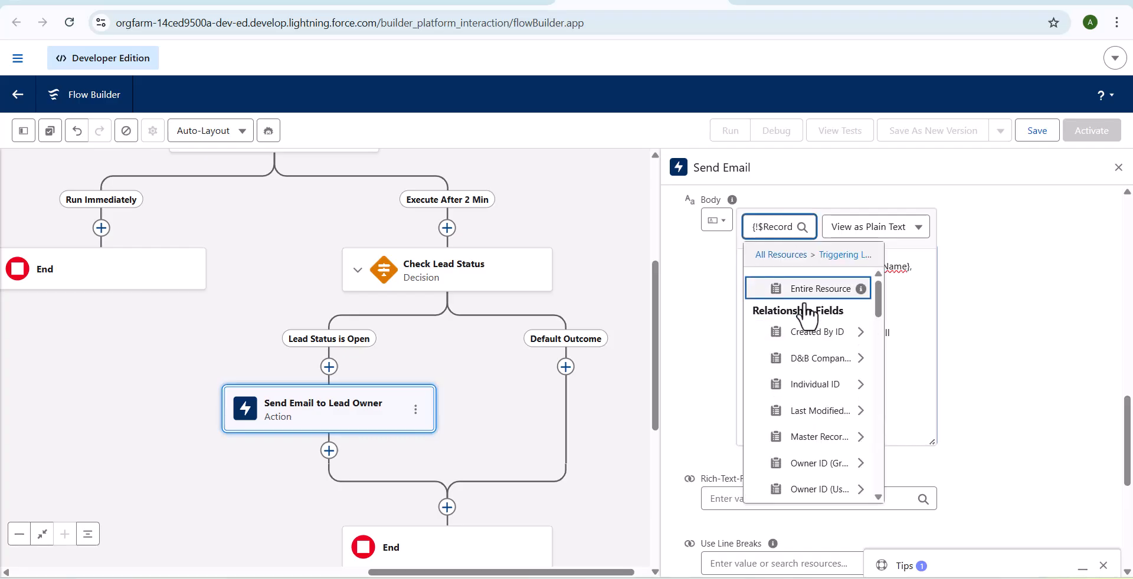
text(.statu)
click(814, 331)
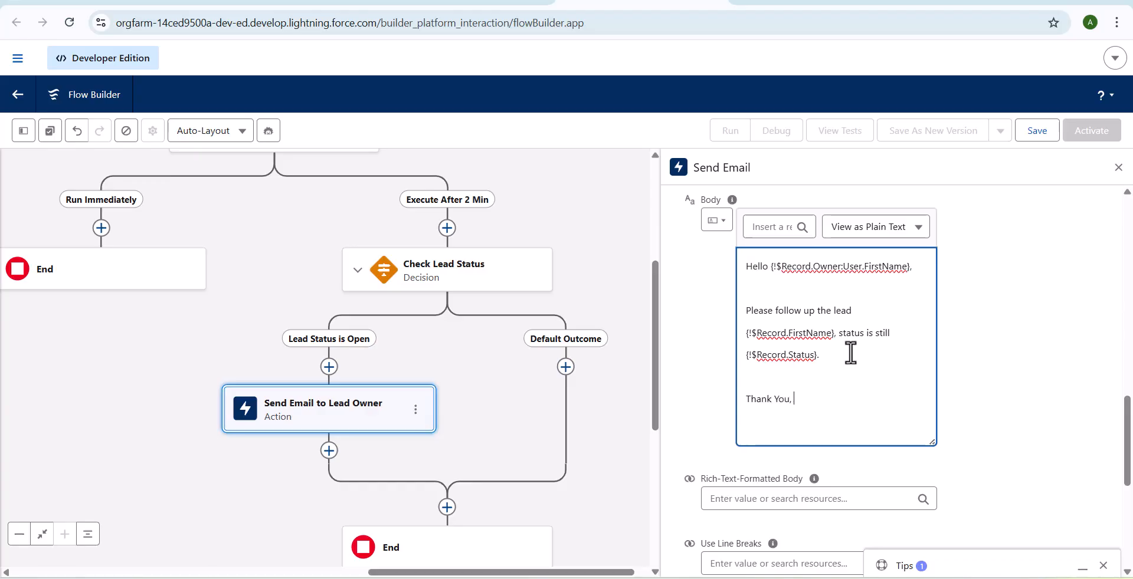
Finish the email body with a "Thank You," sign-off and close the Send Email action's settings
text(ale)
text(.)
scroll(880, 349, down, 5)
scroll(879, 349, up, 5)
scroll(880, 345, down, 2)
scroll(879, 346, down, 4)
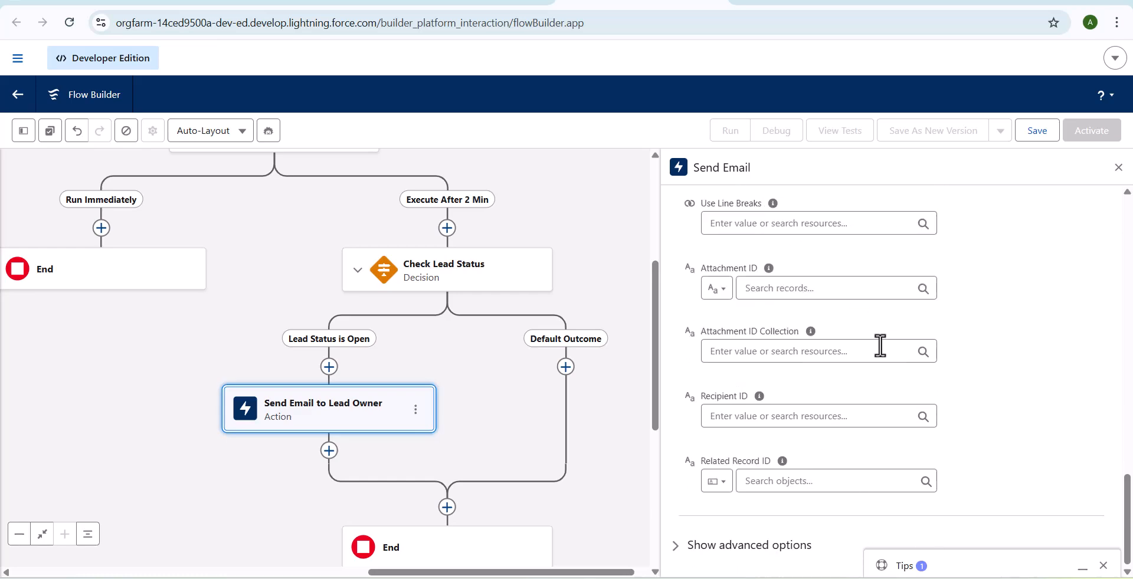
scroll(880, 346, up, 10)
scroll(879, 354, up, 5)
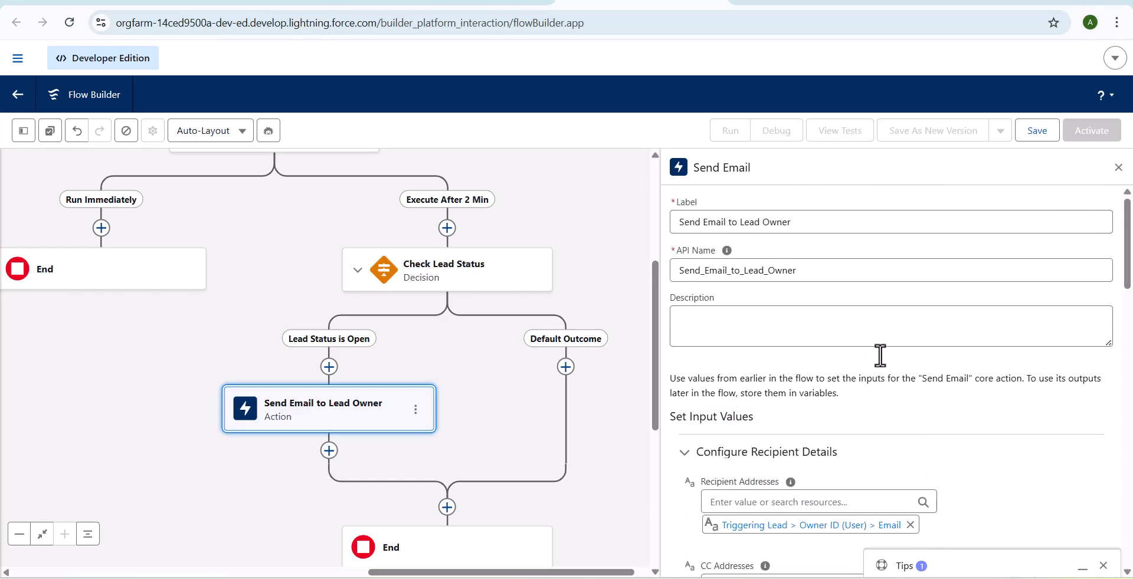
key(Escape)
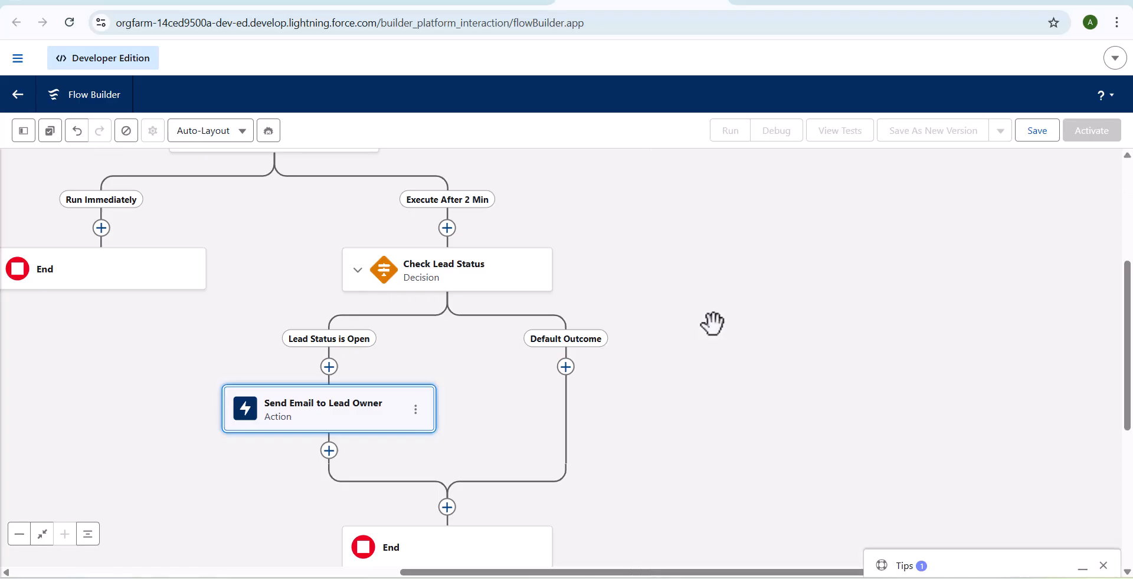
Save the flow with the label Schedule Path in Flow and API name Schedule_Path_in_Flow
drag(683, 332, 946, 324)
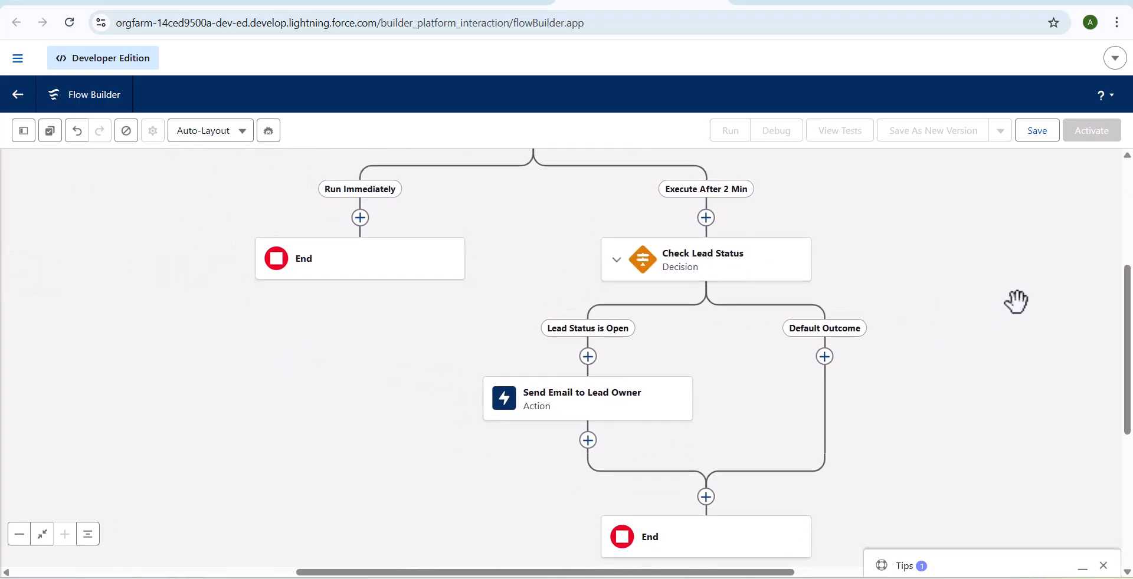
click(1040, 140)
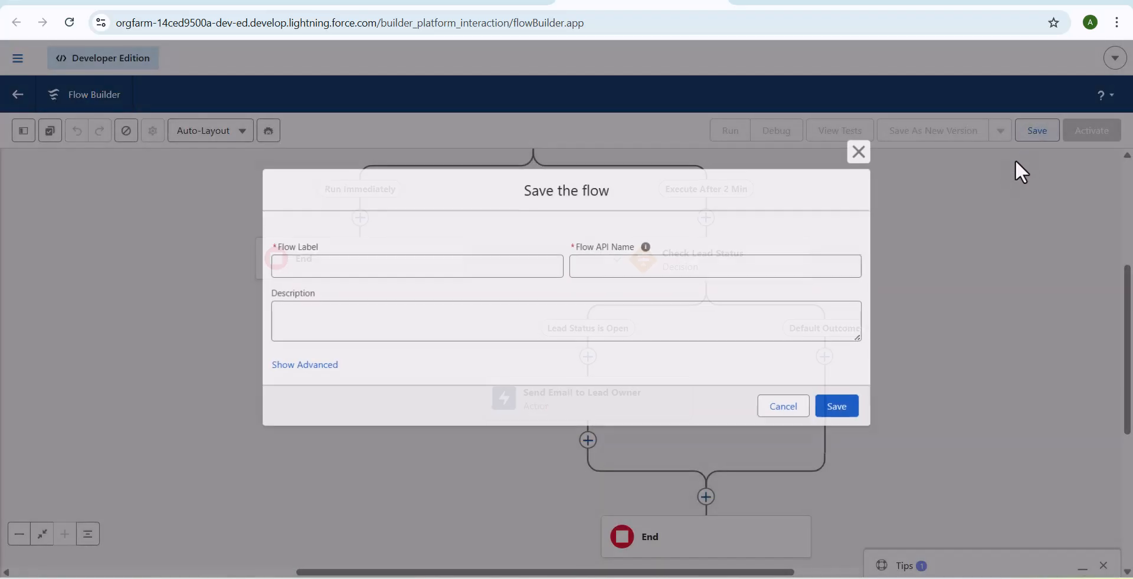
click(369, 270)
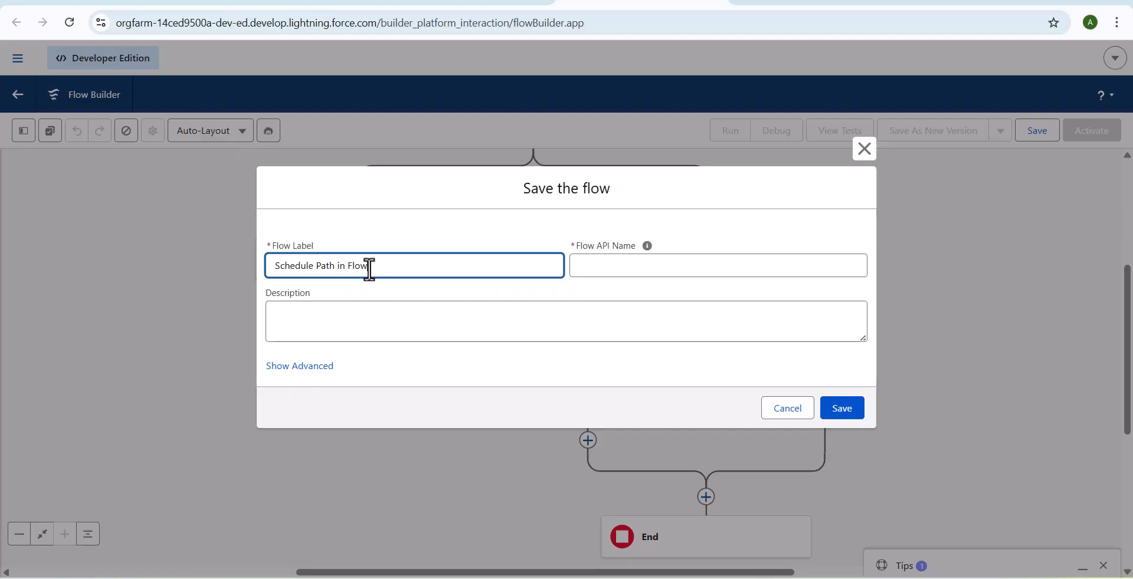
click(578, 270)
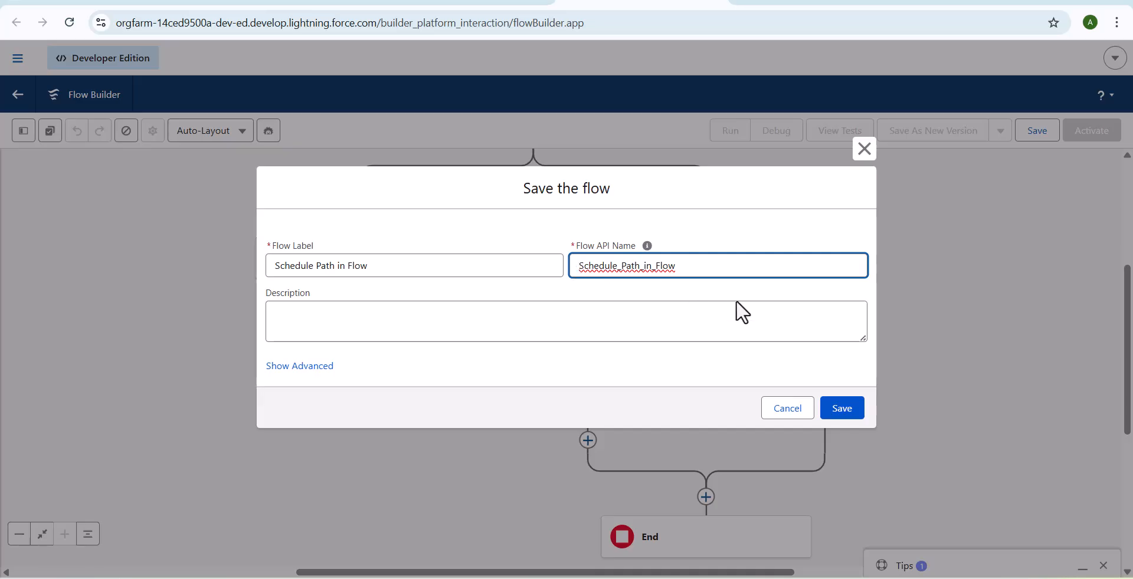
click(849, 413)
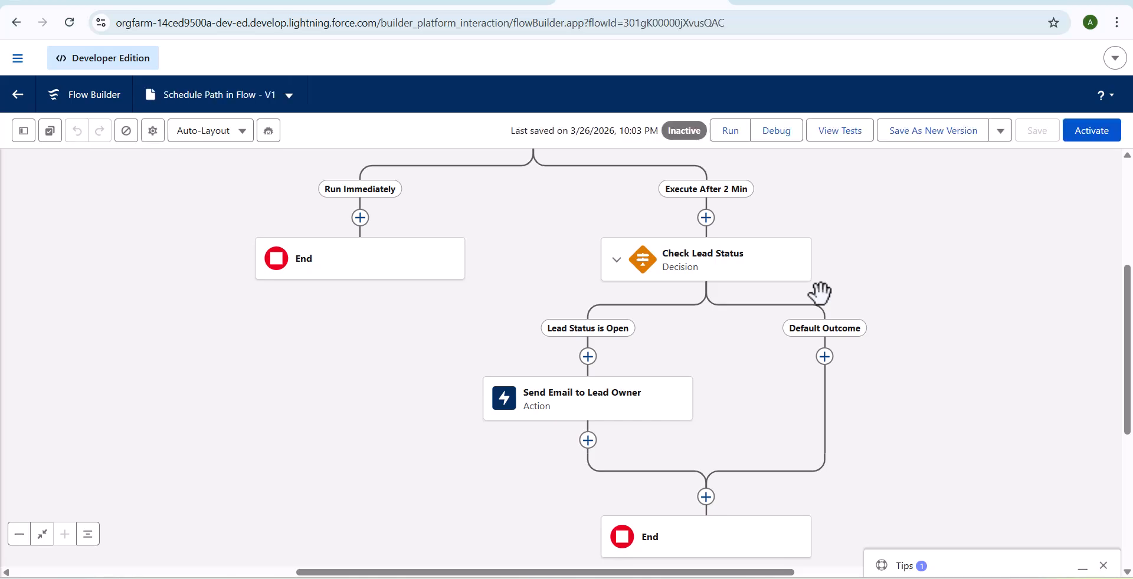
Debug the flow on the Execute After 2 Min path using the Test User lead as the triggering record
click(776, 139)
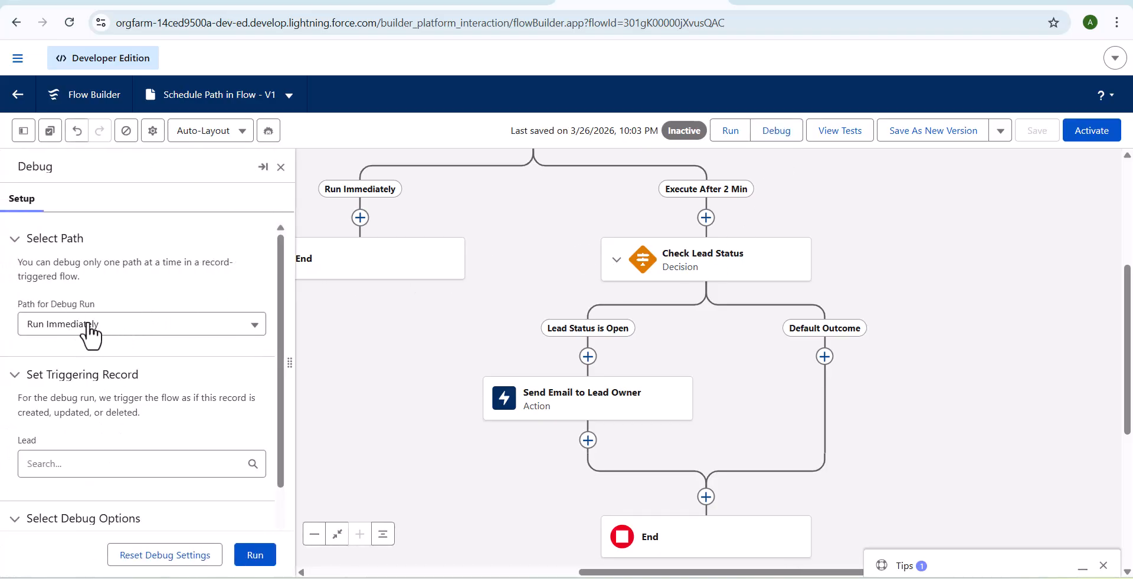
click(131, 328)
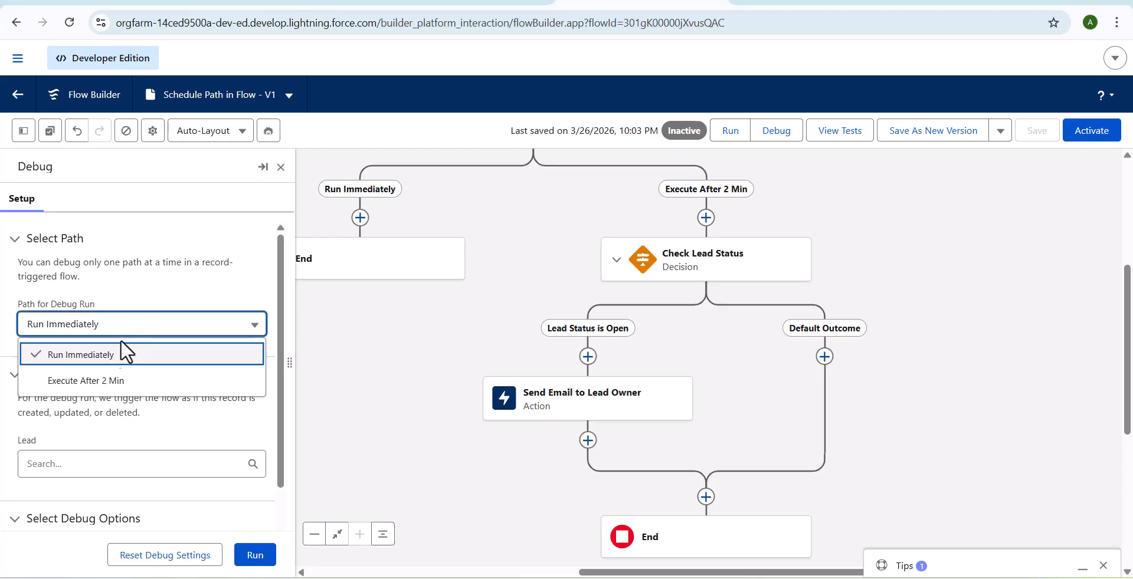
click(127, 383)
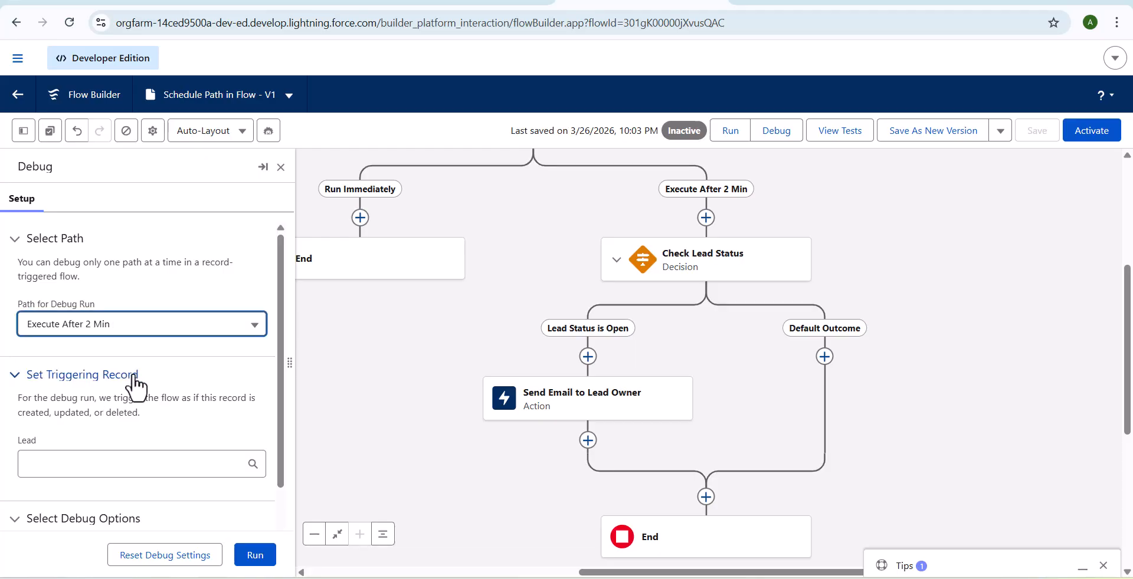
scroll(109, 357, down, 2)
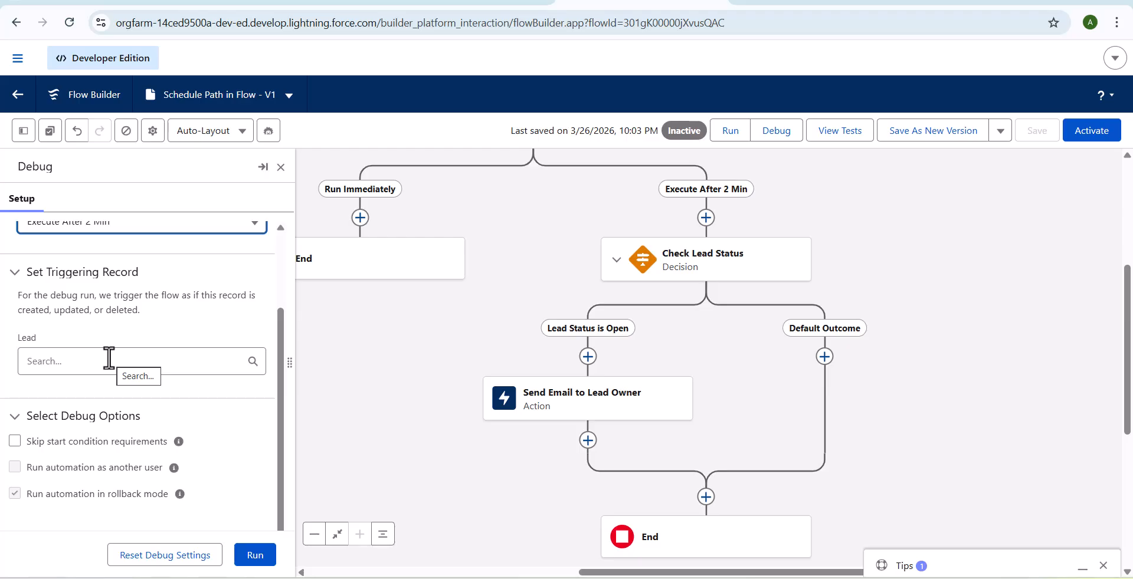
click(109, 360)
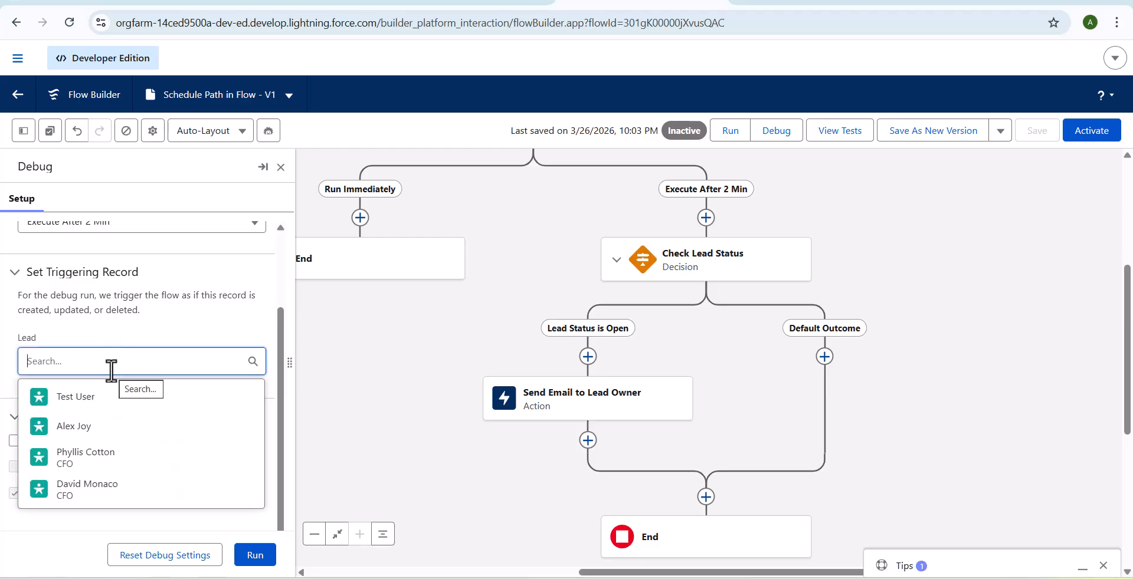
click(110, 415)
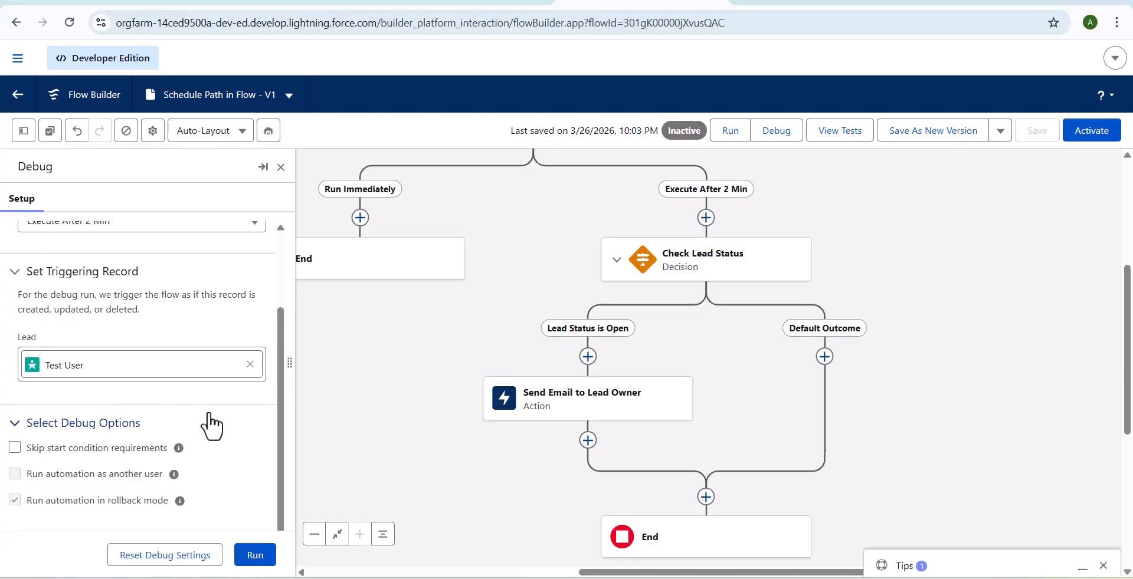
click(255, 555)
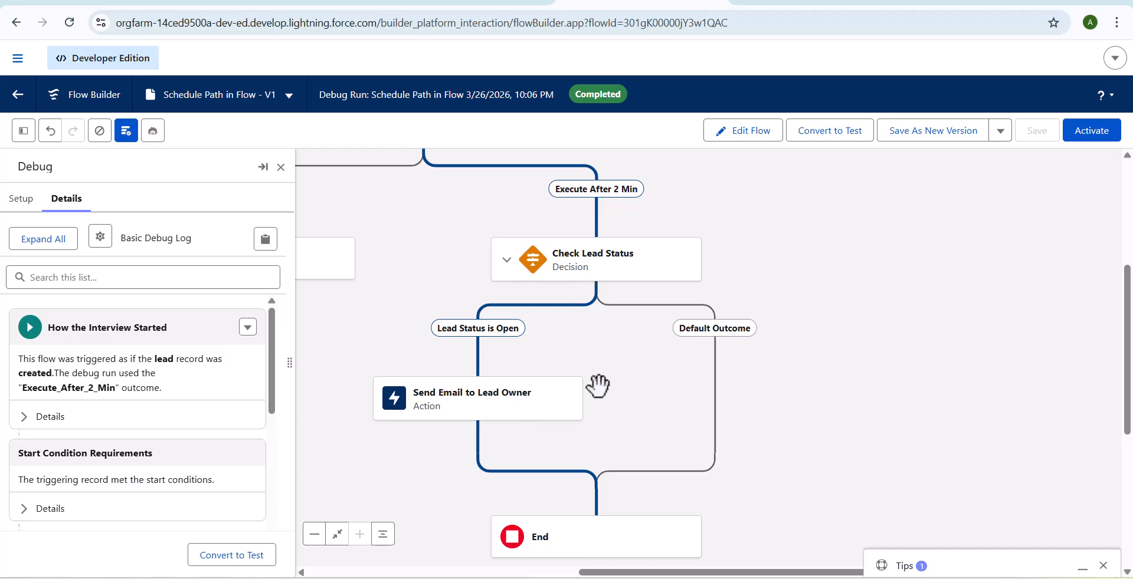
Activate the Schedule Path in Flow automation
scroll(139, 330, down, 5)
scroll(147, 372, up, 5)
click(1091, 133)
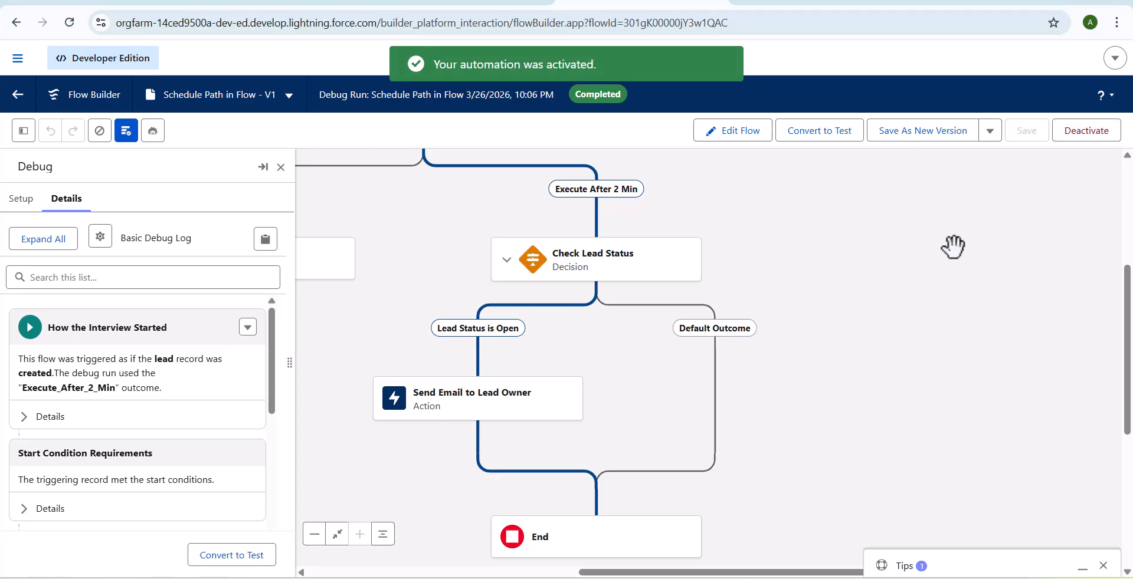
Go to the Leads list in the Sales app and view the Test User lead record
click(131, 5)
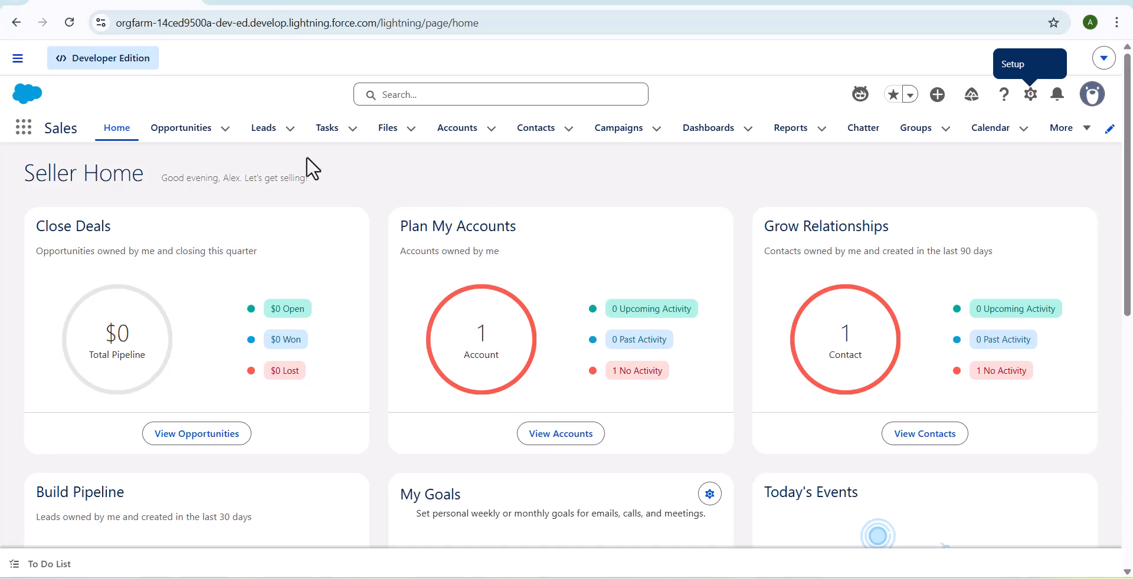
click(267, 135)
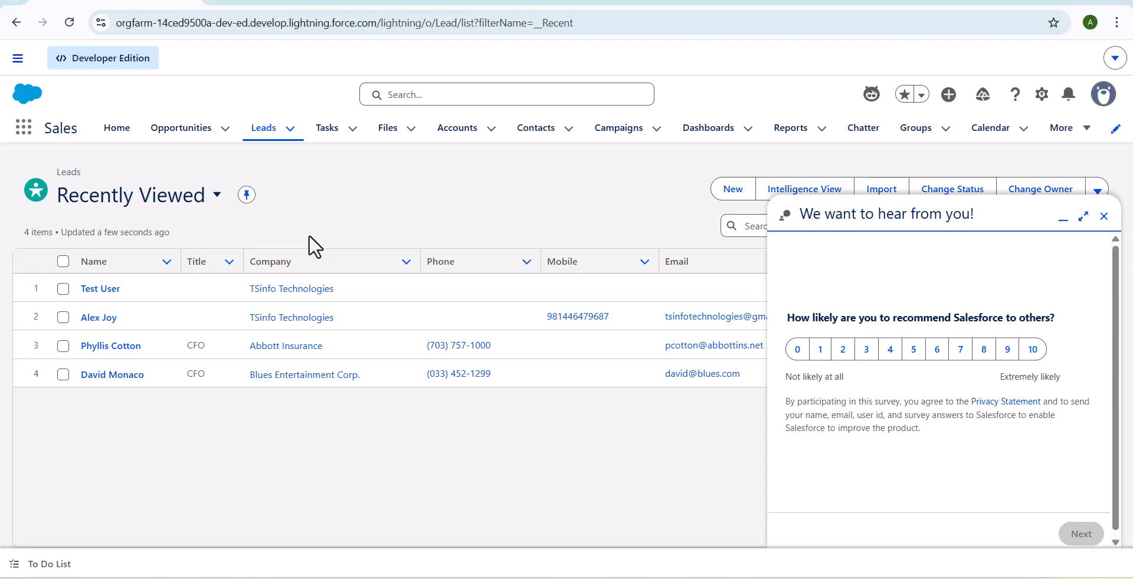
click(100, 288)
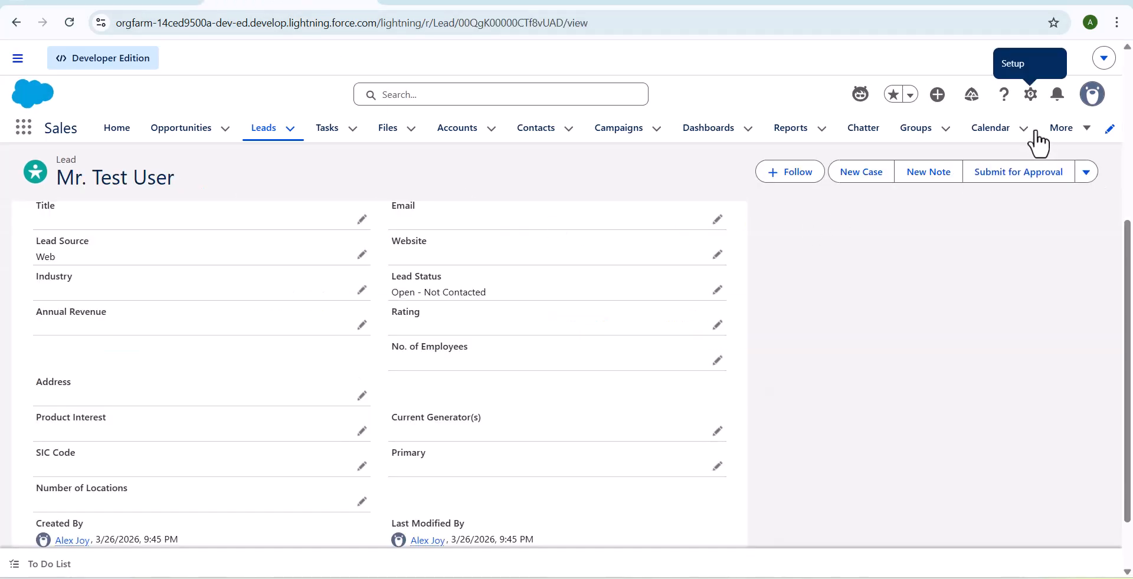
Open Time-Based Automations in Setup and search the pending automation queue without any filter criteria
click(1032, 96)
click(1014, 170)
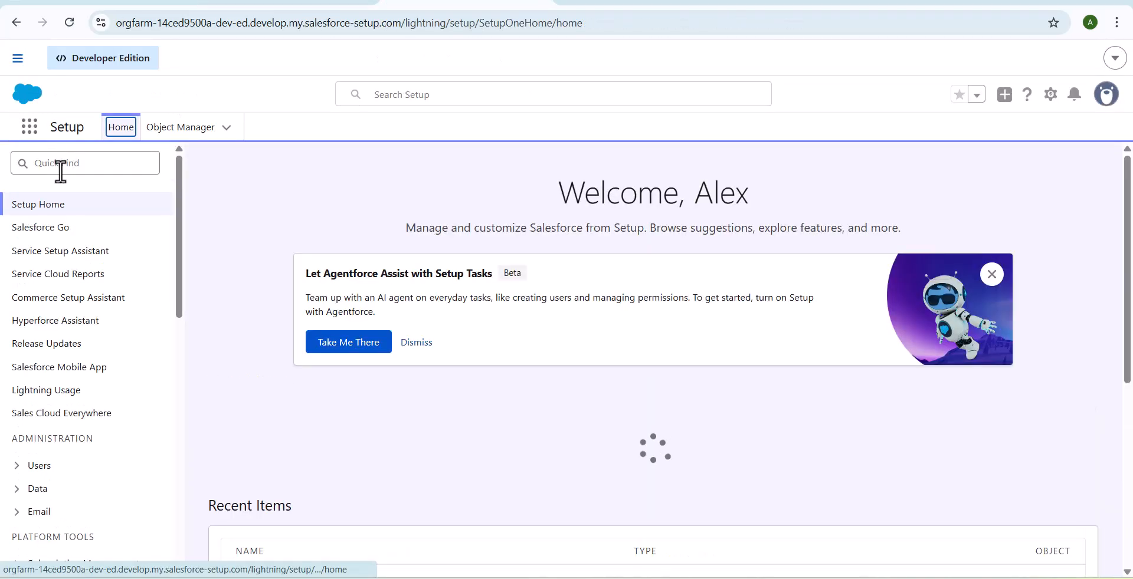
click(61, 172)
text(t)
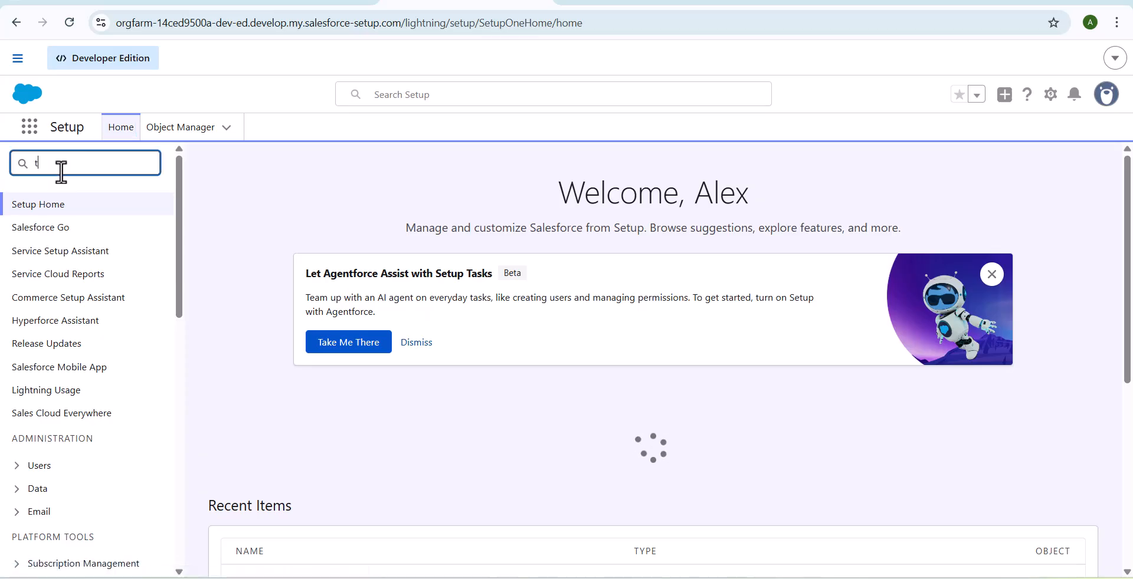
text(ime-ba)
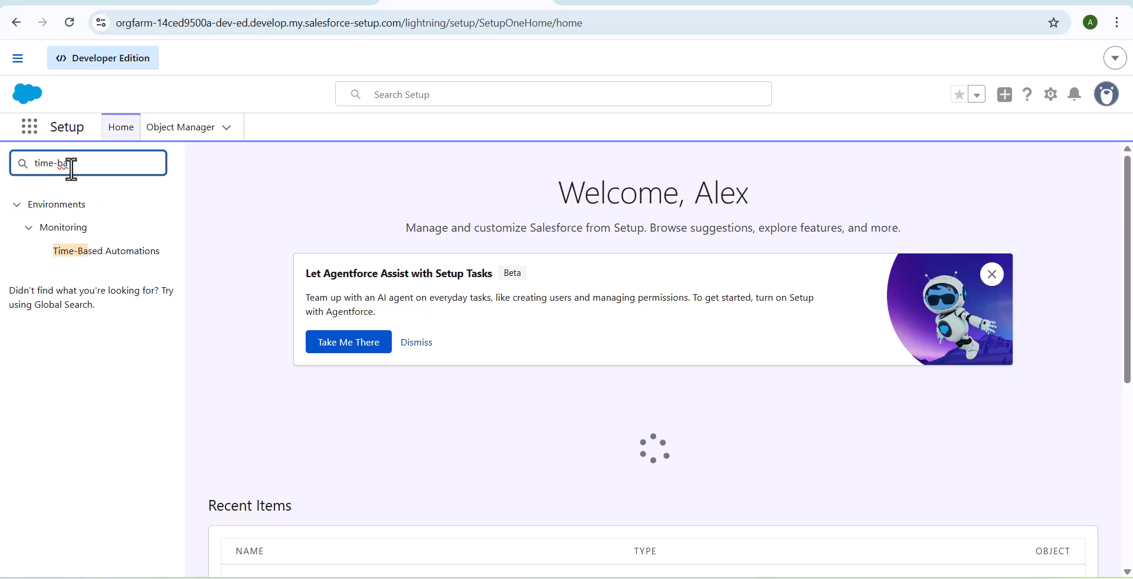
click(126, 255)
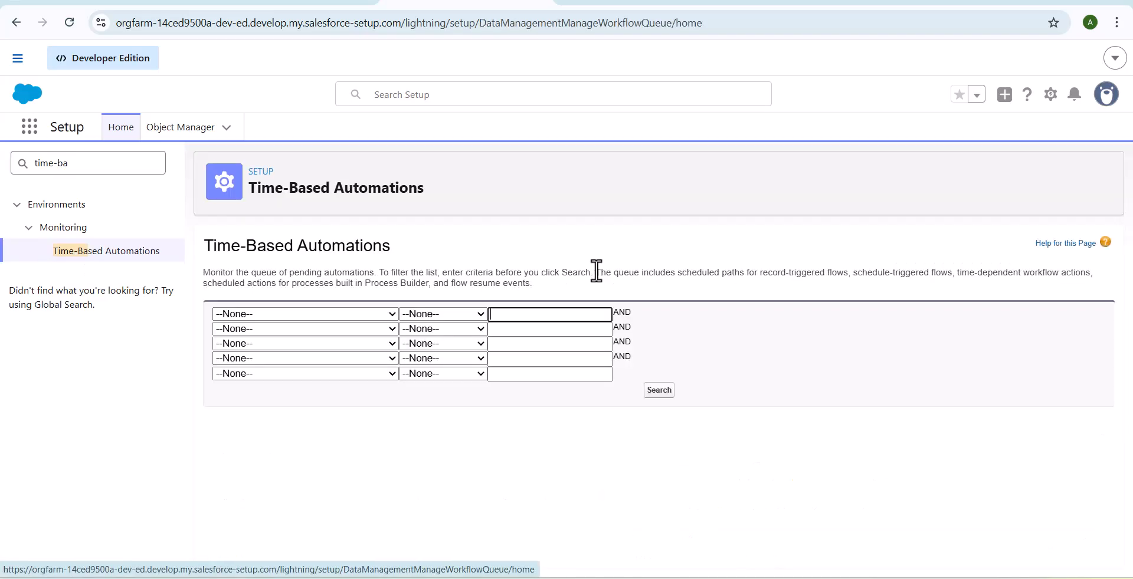
click(655, 390)
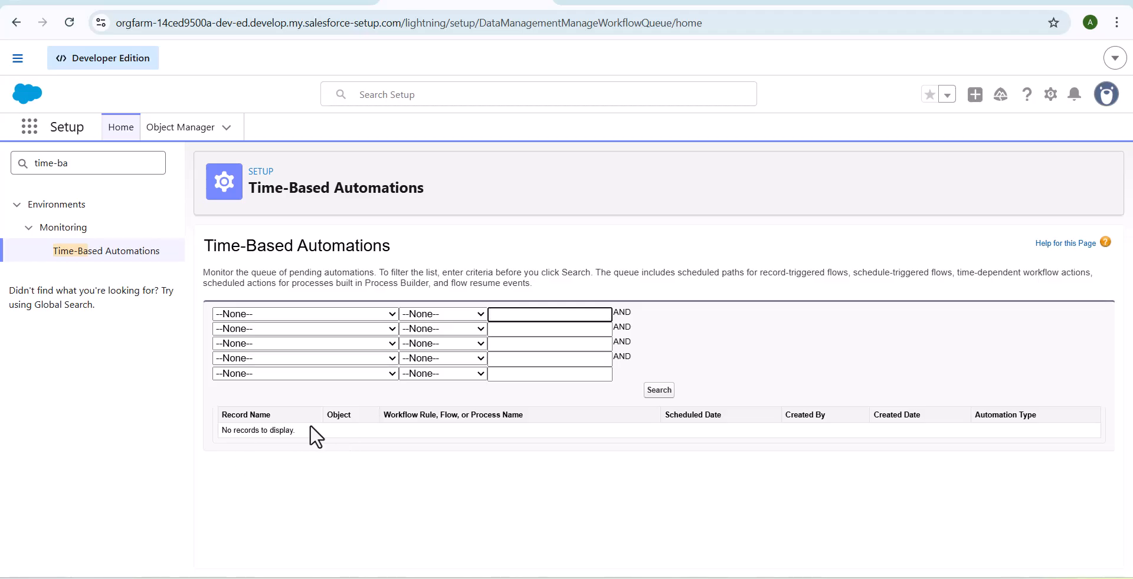
Return to the Leads list, dismiss the survey and start a new lead named Mr. Test User 2
click(105, 1)
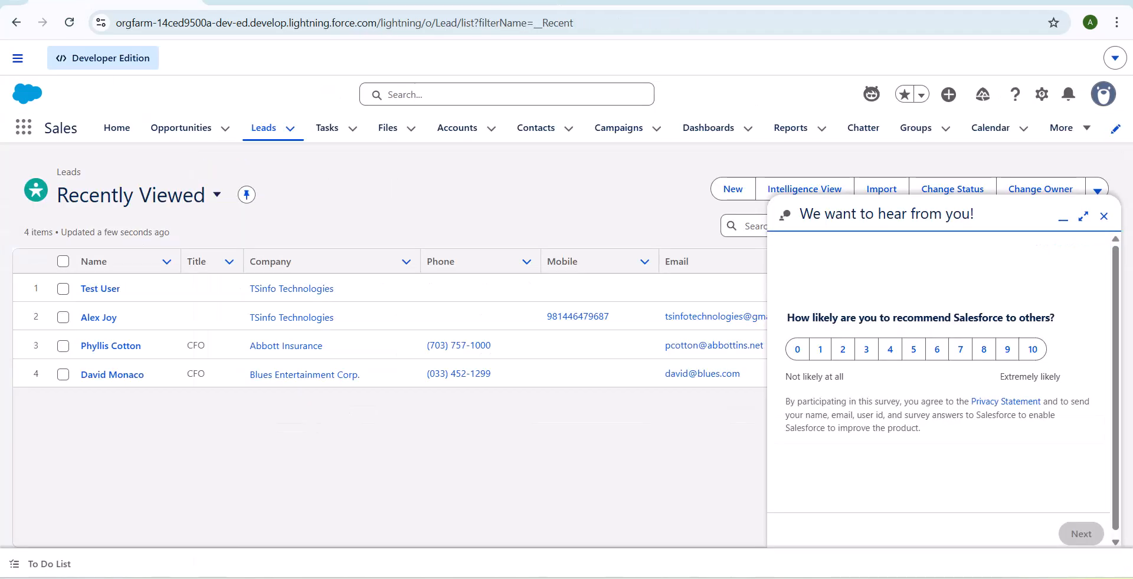
click(1103, 216)
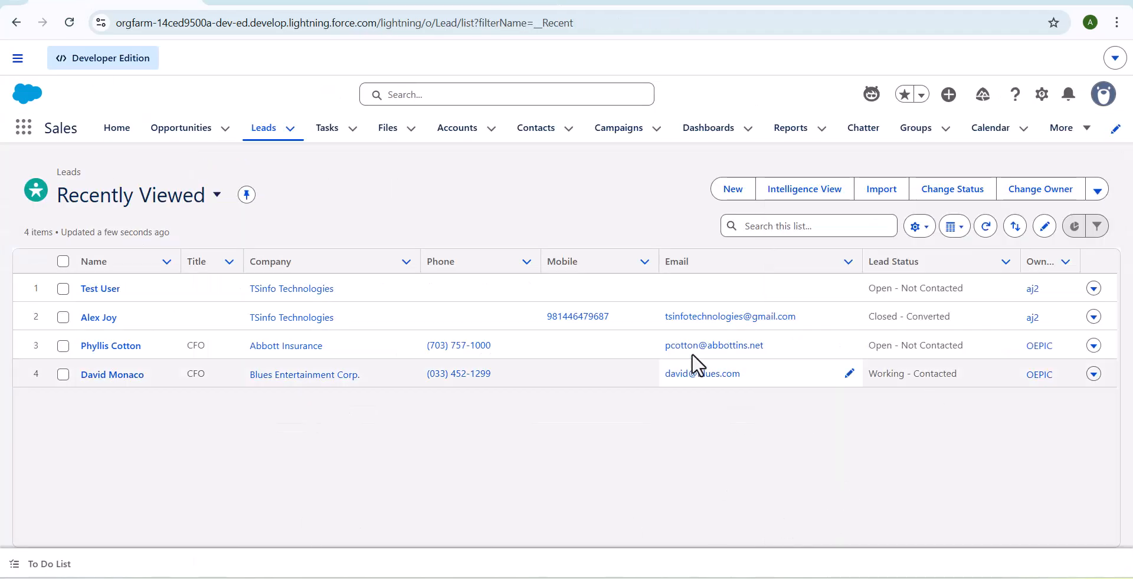
click(729, 192)
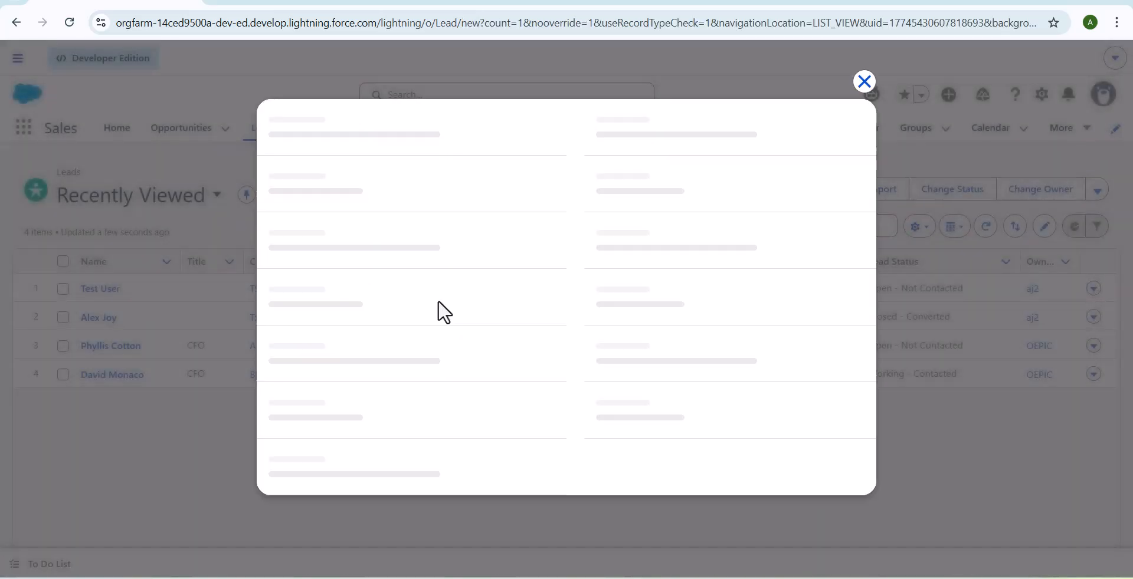
click(396, 282)
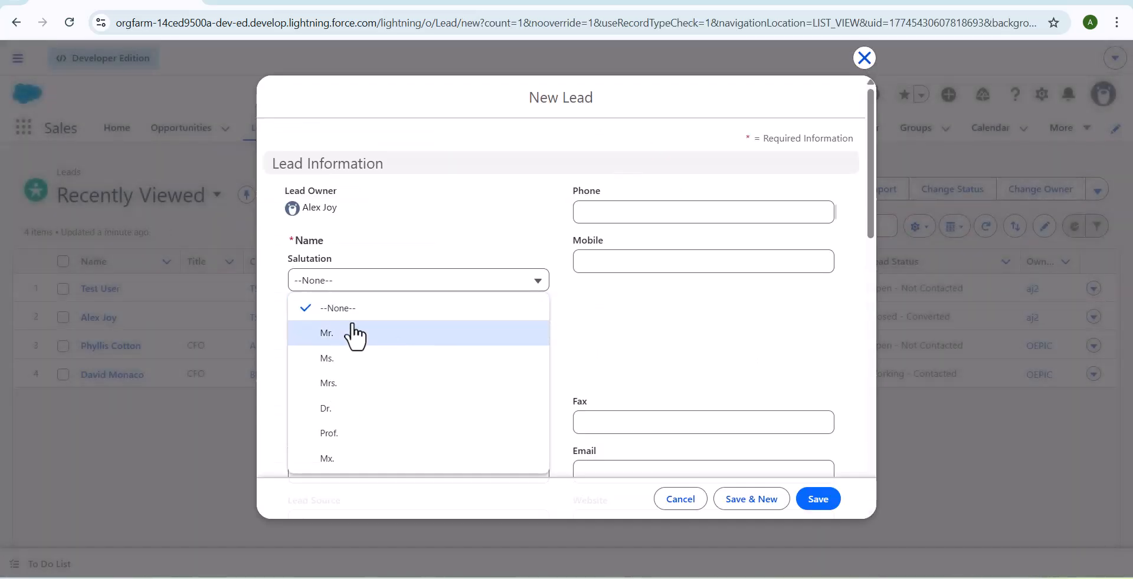
click(350, 334)
click(355, 324)
text(Test)
click(348, 367)
text(r 2)
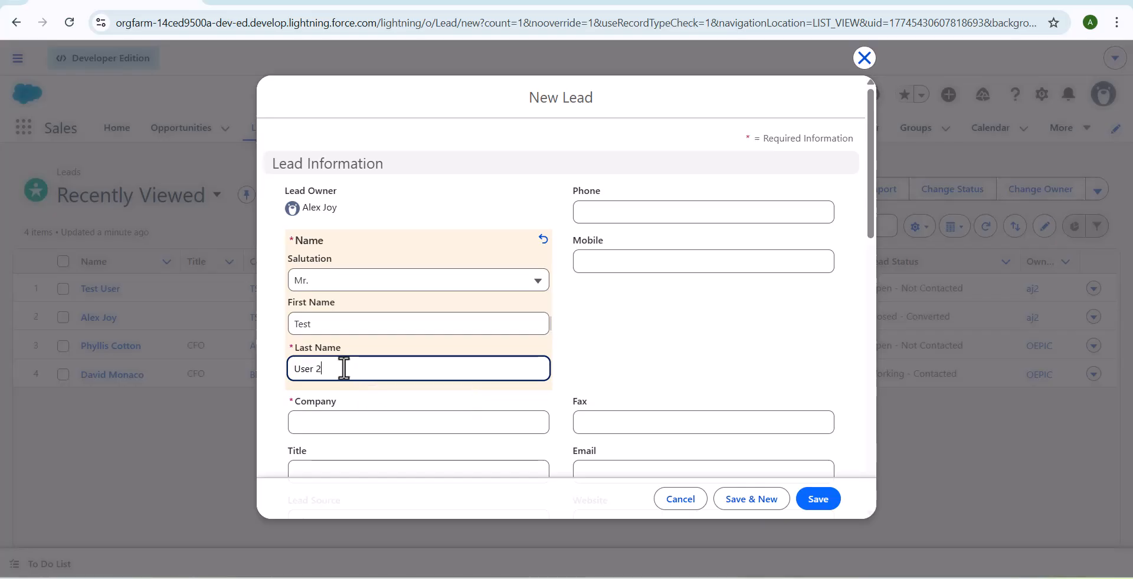
Set the new lead's company to ABC and lead source to Phone Inquiry, keep status Open - Not Contacted, and save it
click(344, 426)
text(ABC)
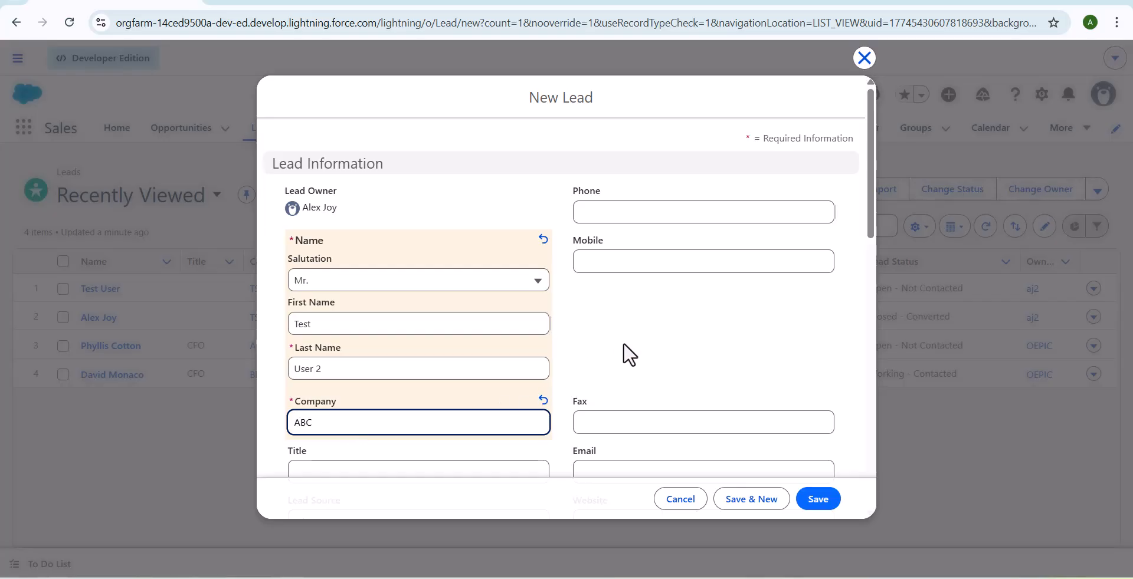
scroll(584, 354, down, 4)
click(439, 302)
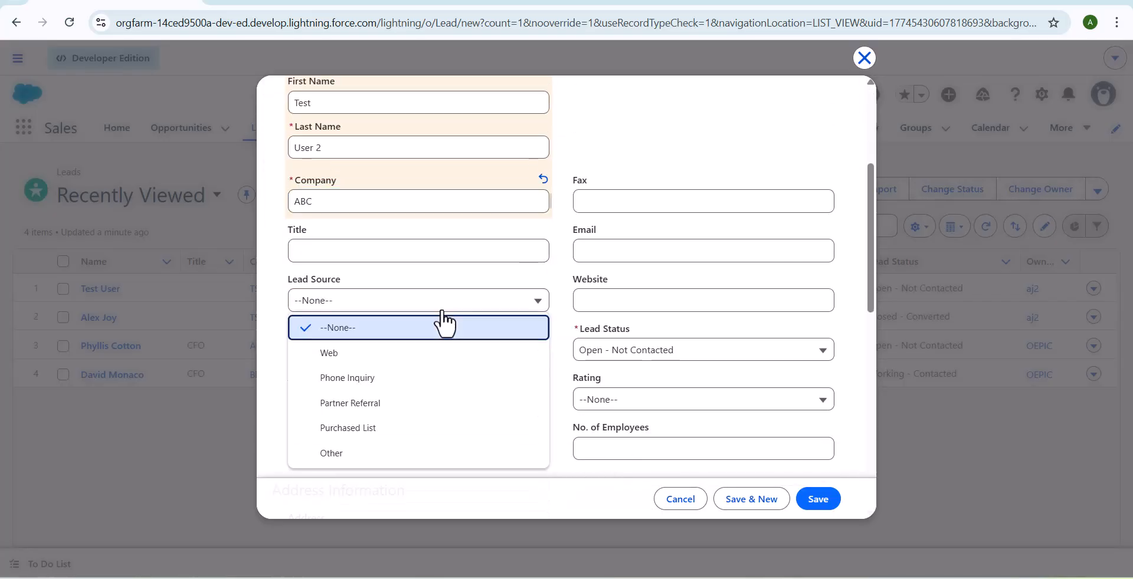
click(391, 379)
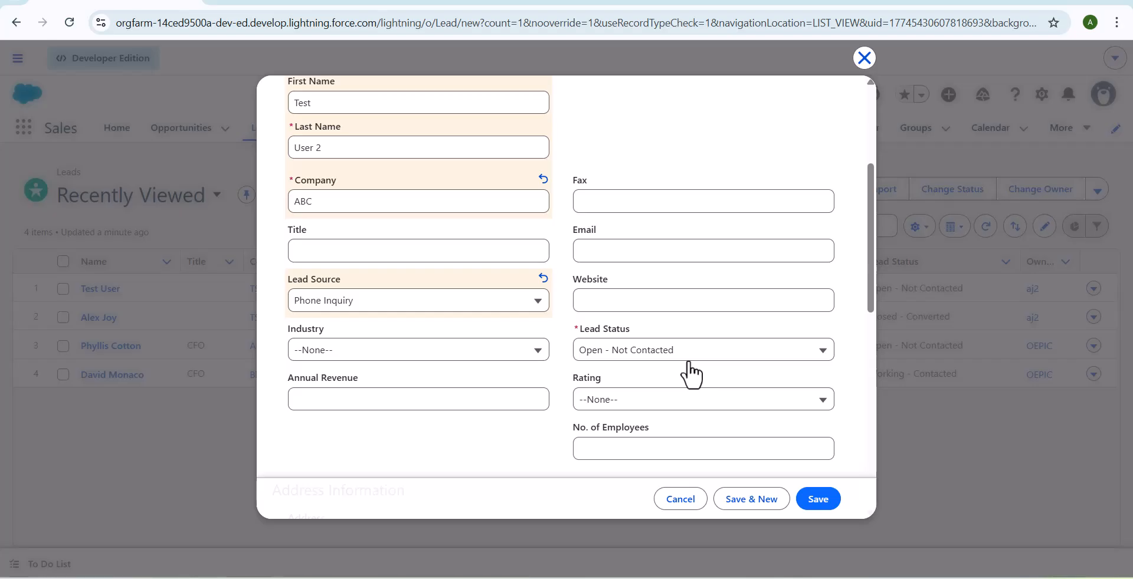
scroll(692, 375, down, 10)
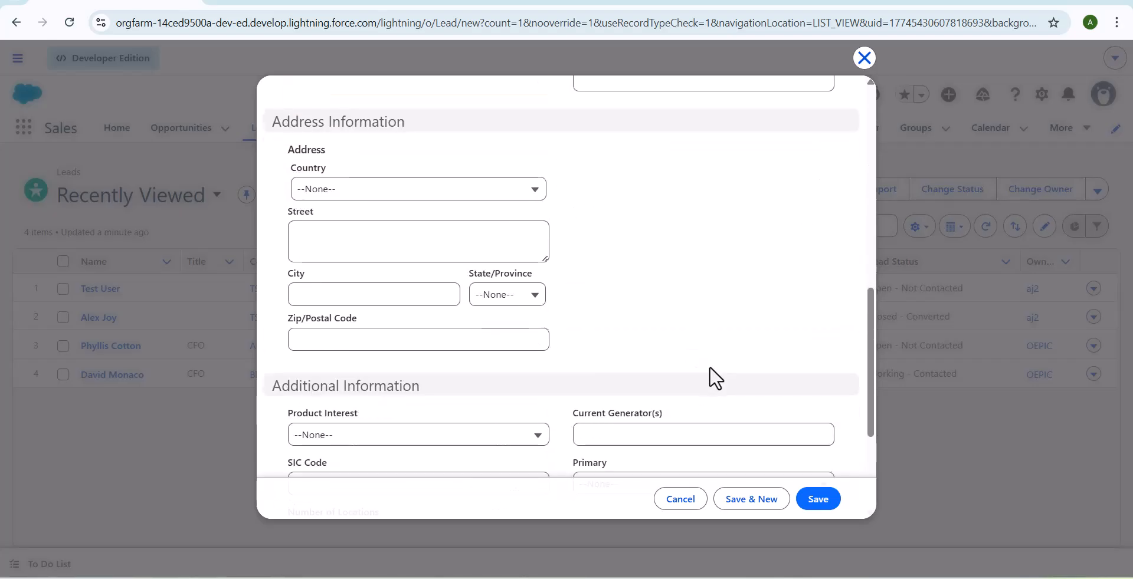
click(826, 505)
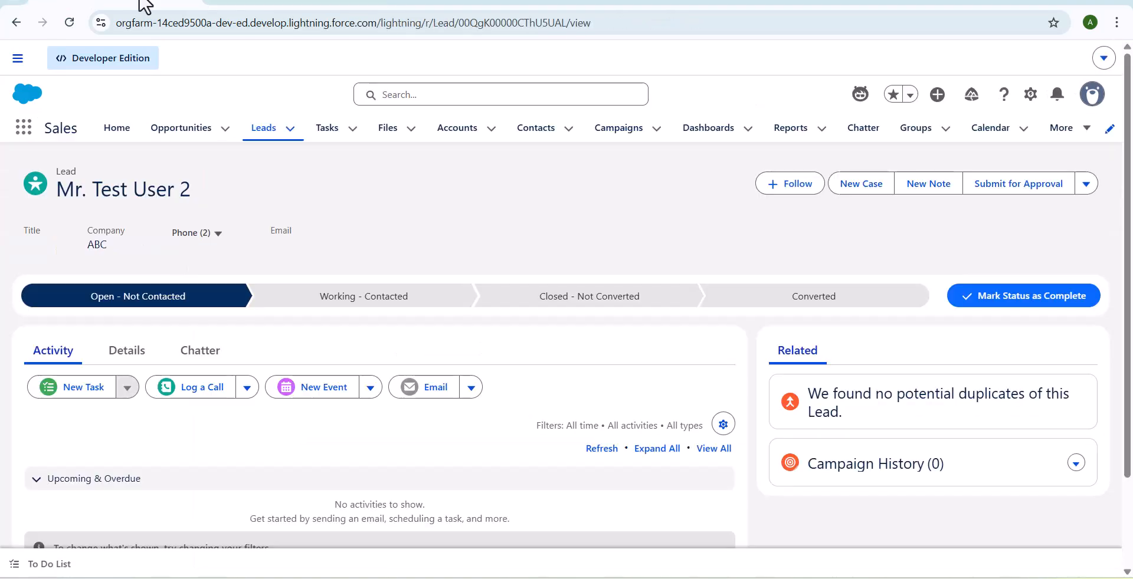
Return to Time-Based Automations and repeat the queue search until the new lead's scheduled path has run
click(301, 3)
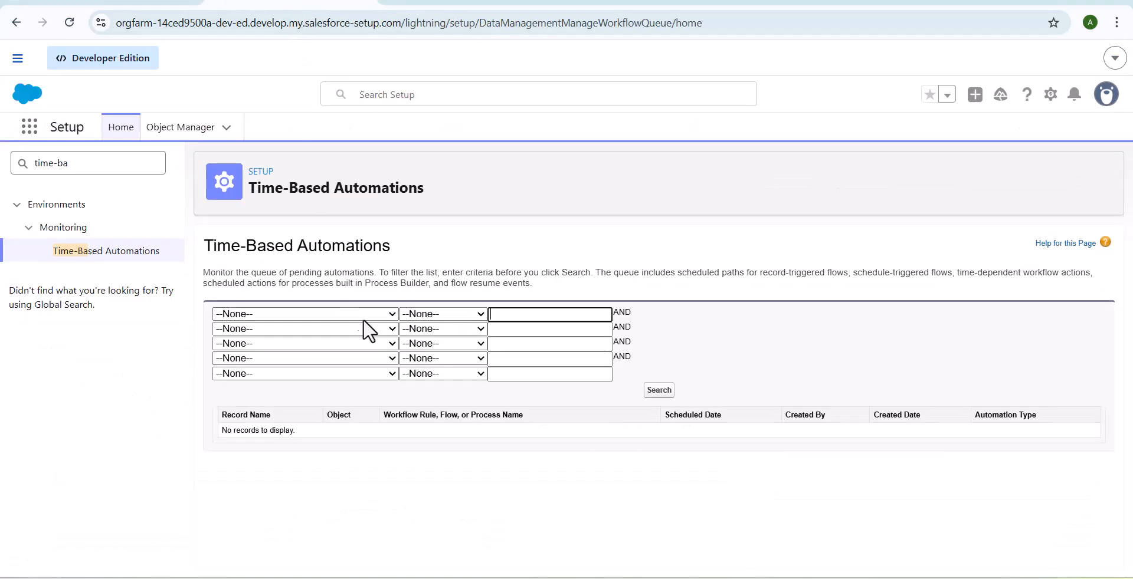
click(667, 394)
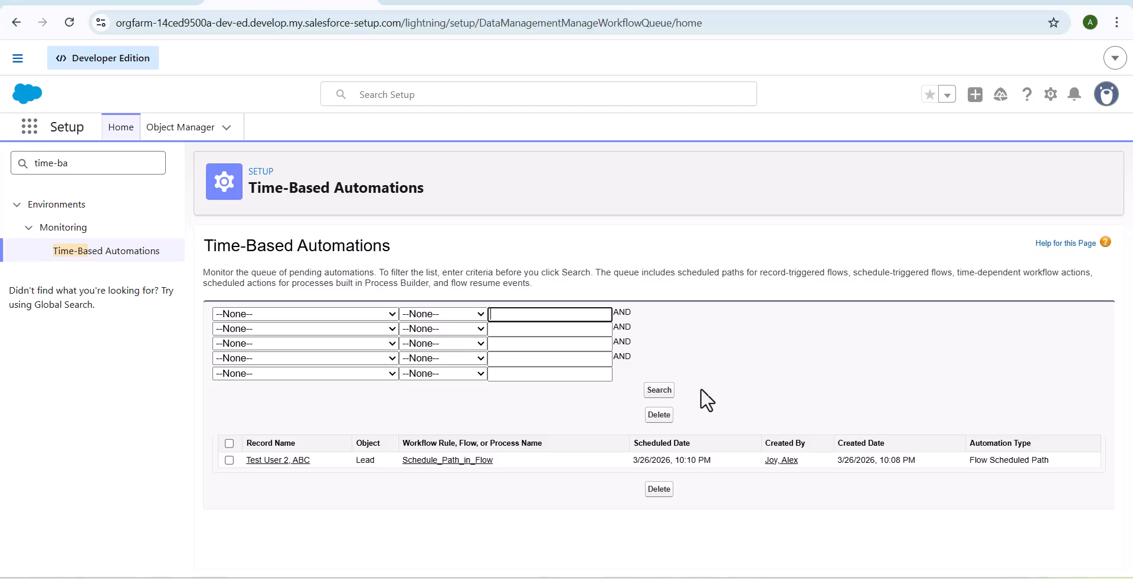
click(659, 390)
click(659, 391)
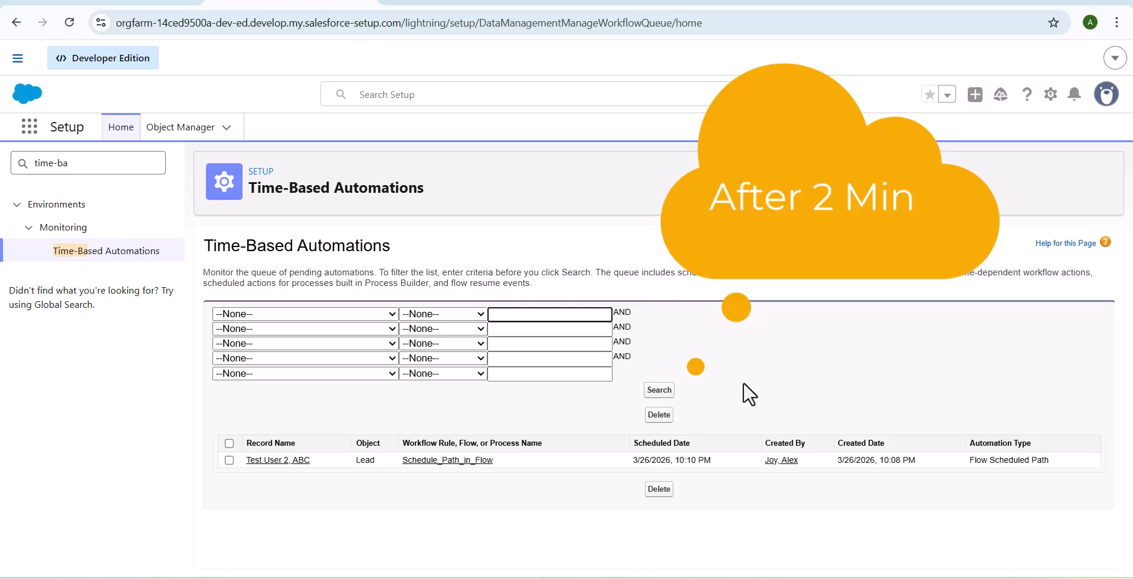
click(660, 391)
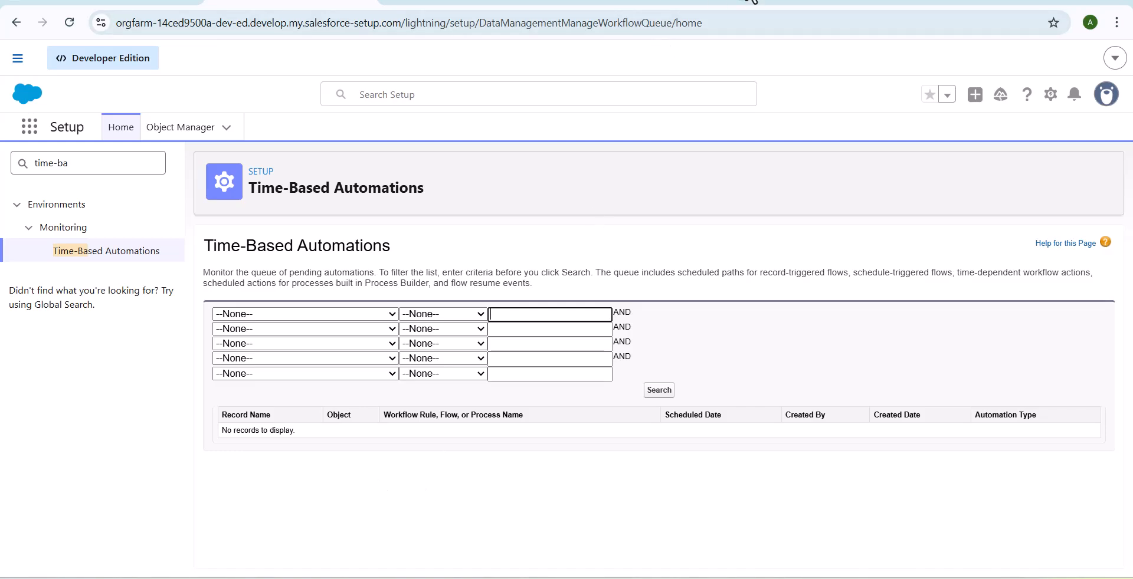
Switch to Gmail, open the Lead Follow Up email in the Spam folder and check its received time
click(763, 7)
click(957, 65)
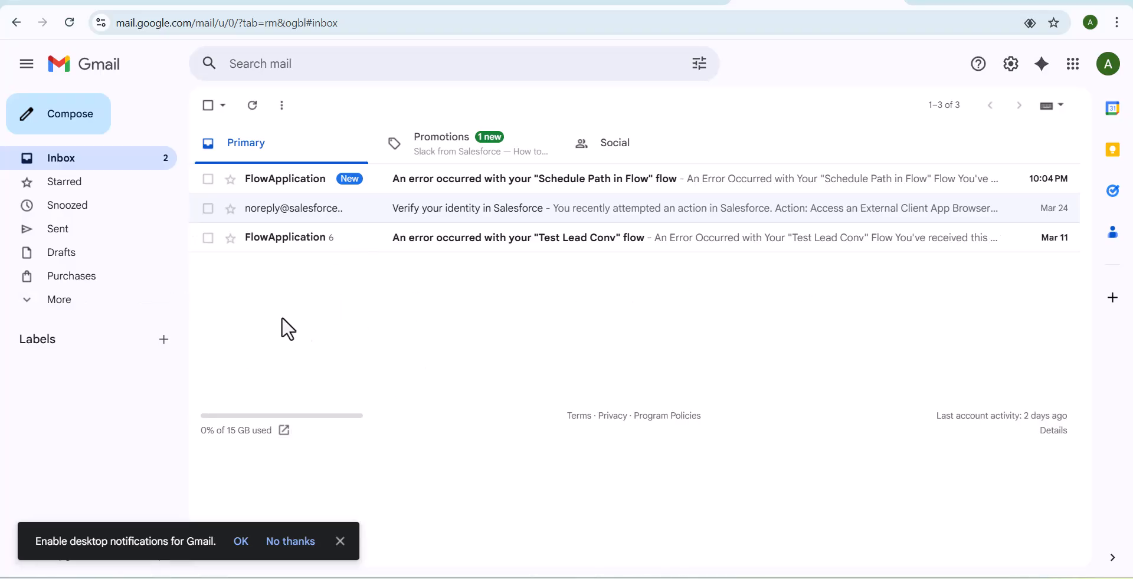
click(73, 303)
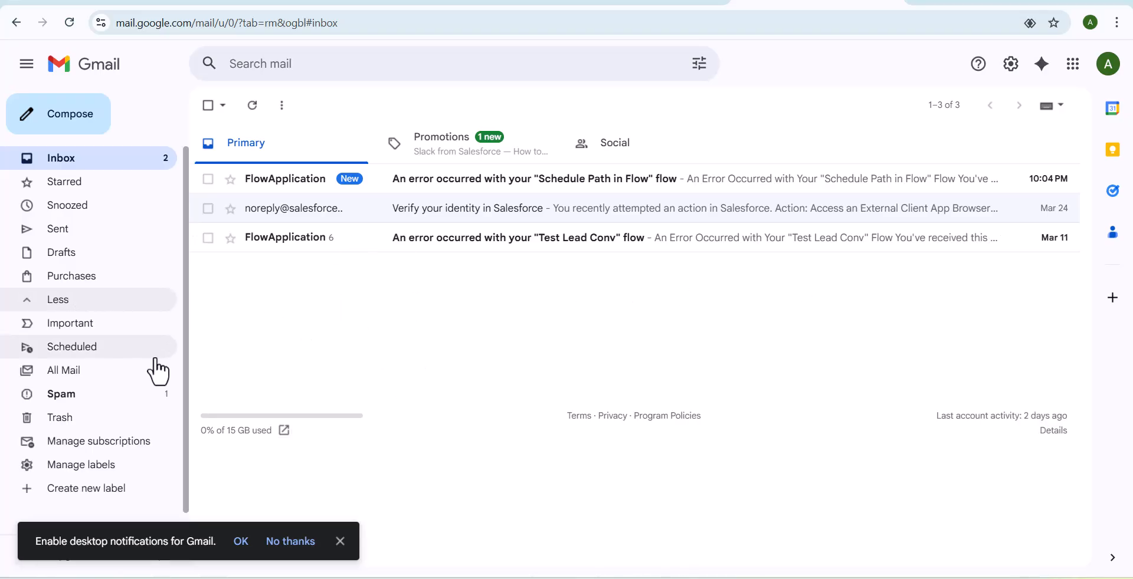
click(99, 394)
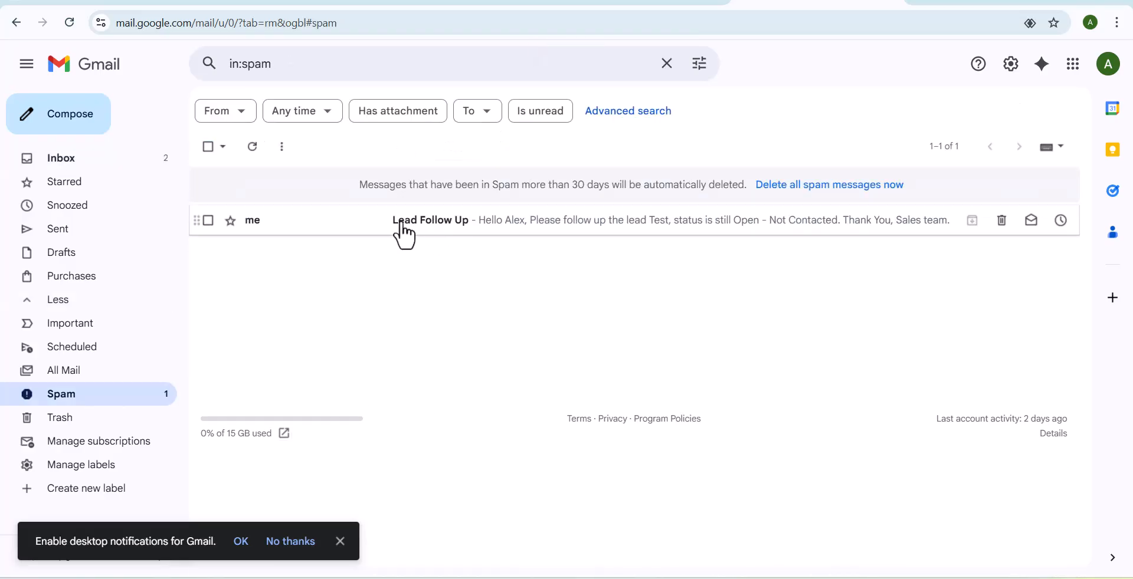
click(447, 237)
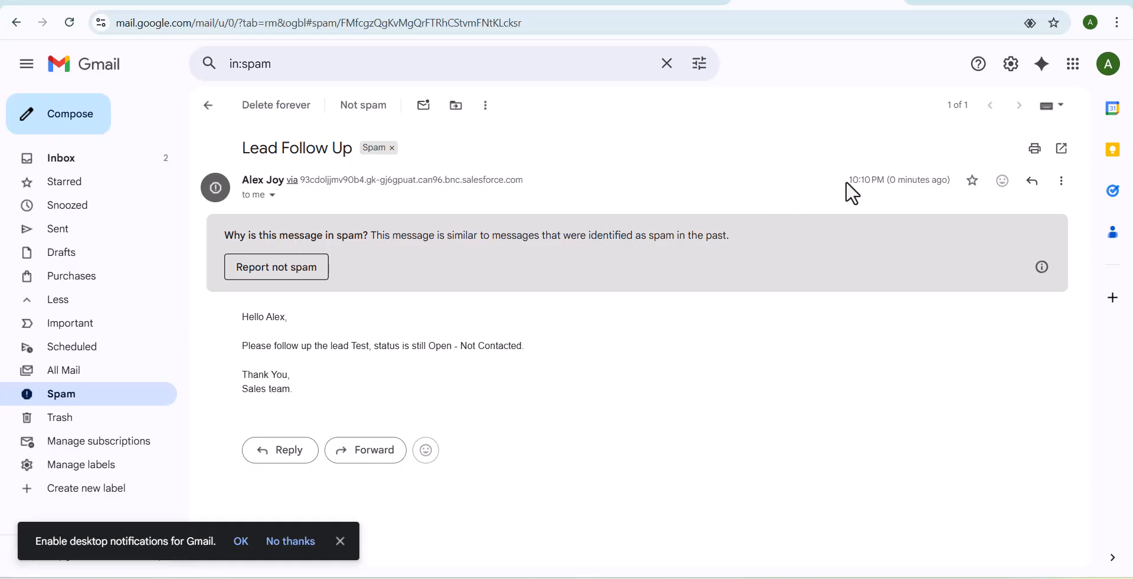
drag(846, 183, 888, 183)
click(862, 183)
key(alt+Tab)
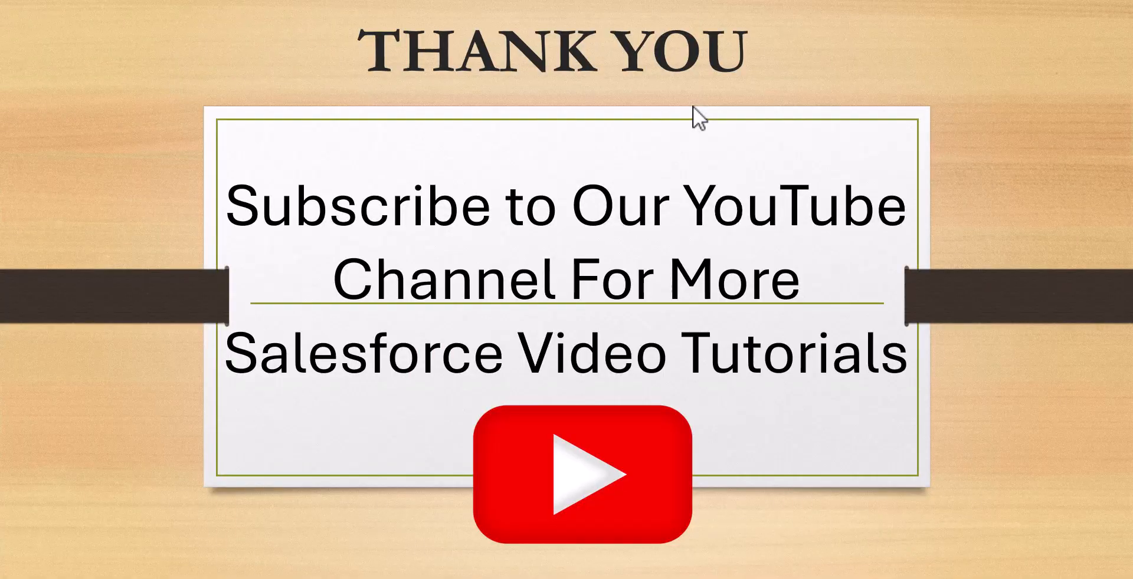